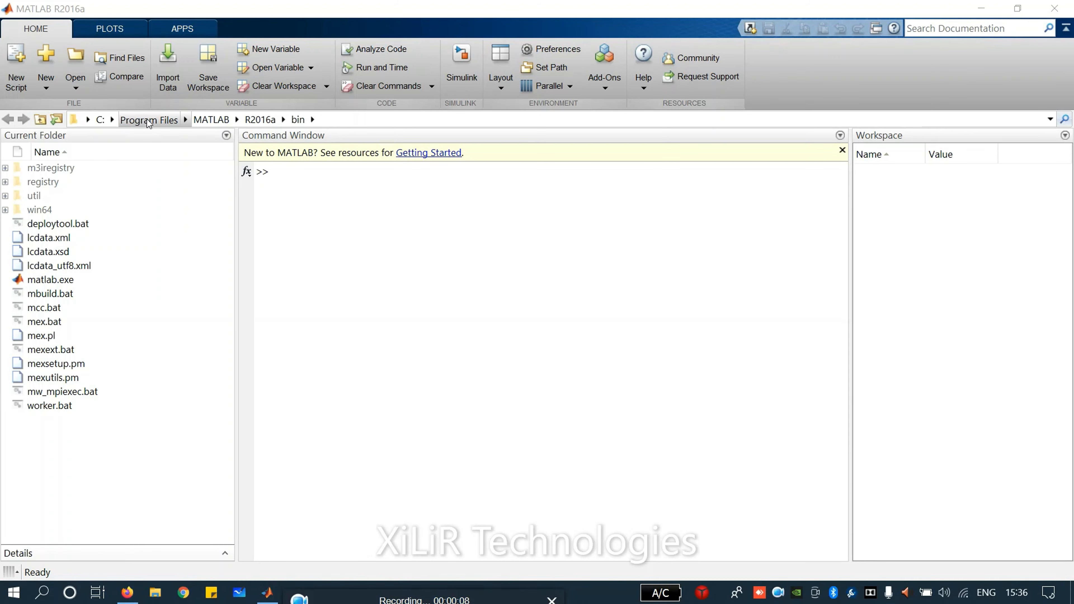
# Show the full current folder path and launch the Simulink start page
pyautogui.click(343, 121)
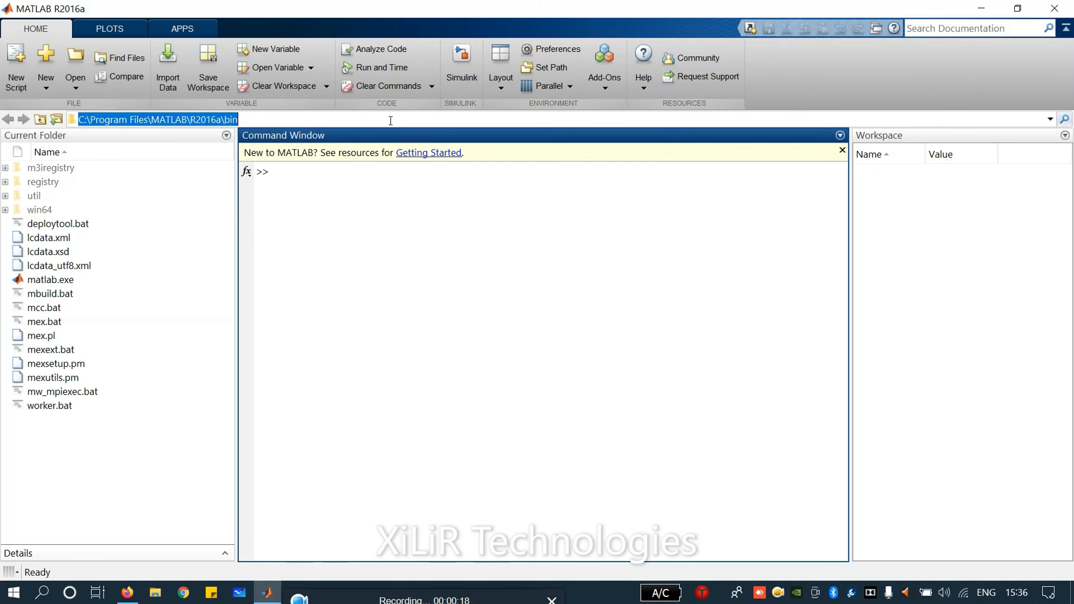
pyautogui.click(464, 65)
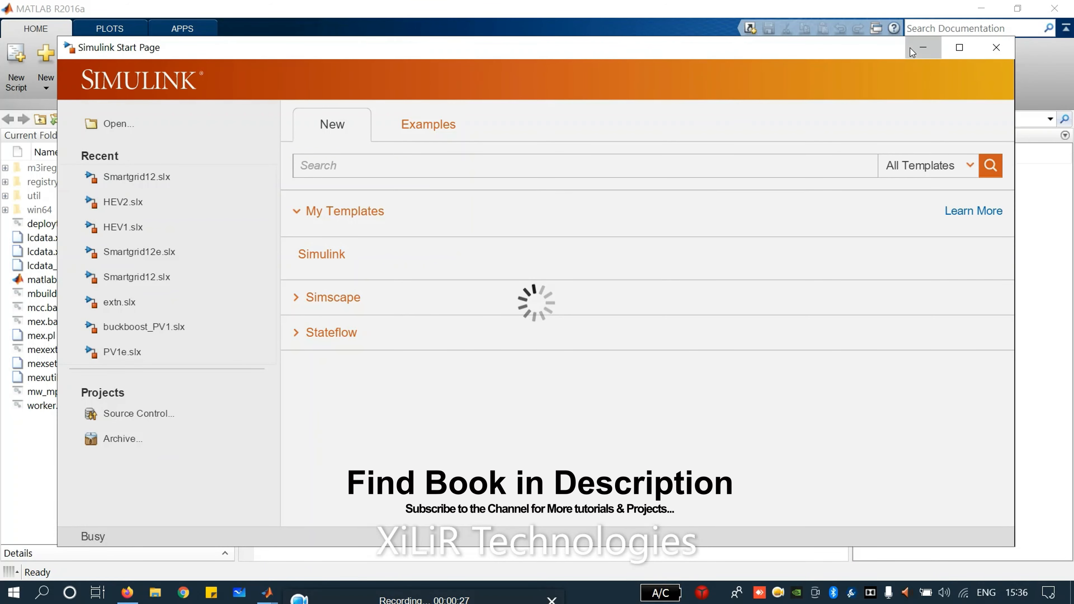
# Minimize the Simulink start page and assign x=1 in the Command Window
pyautogui.click(911, 48)
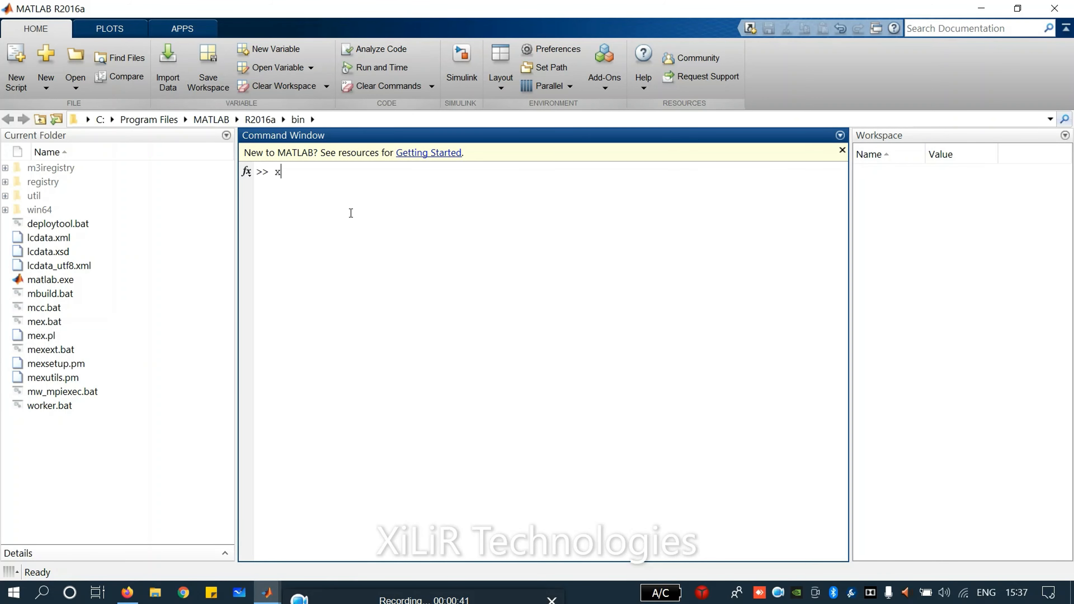
pyautogui.write('=1')
pyautogui.press('Return')
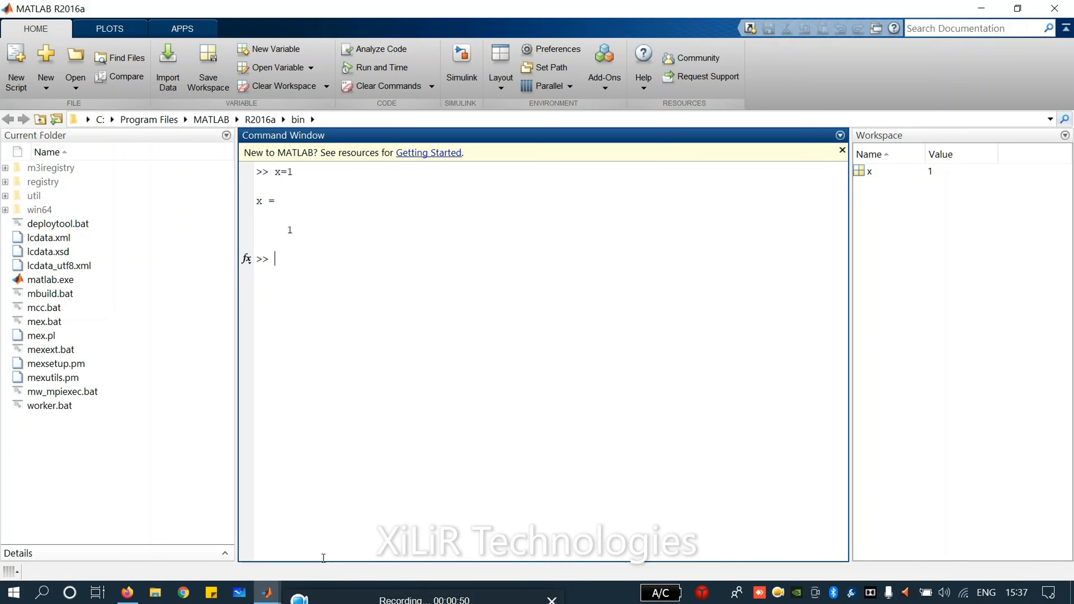
# Bring back the Simulink start page, create a Blank Model and maximize the model window
pyautogui.moveTo(267, 593)
pyautogui.click(348, 525)
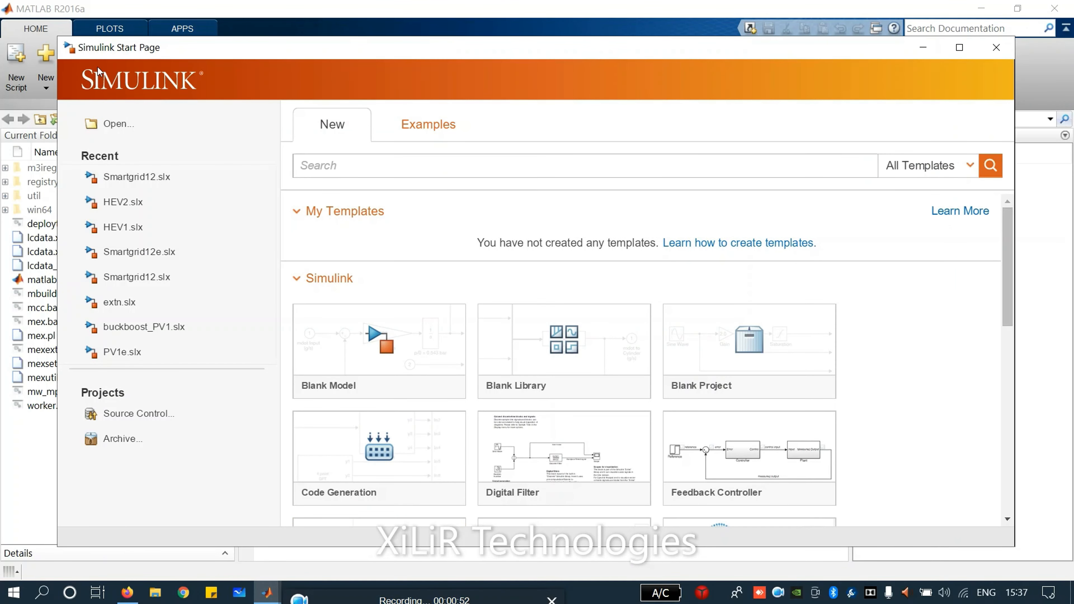
pyautogui.click(376, 348)
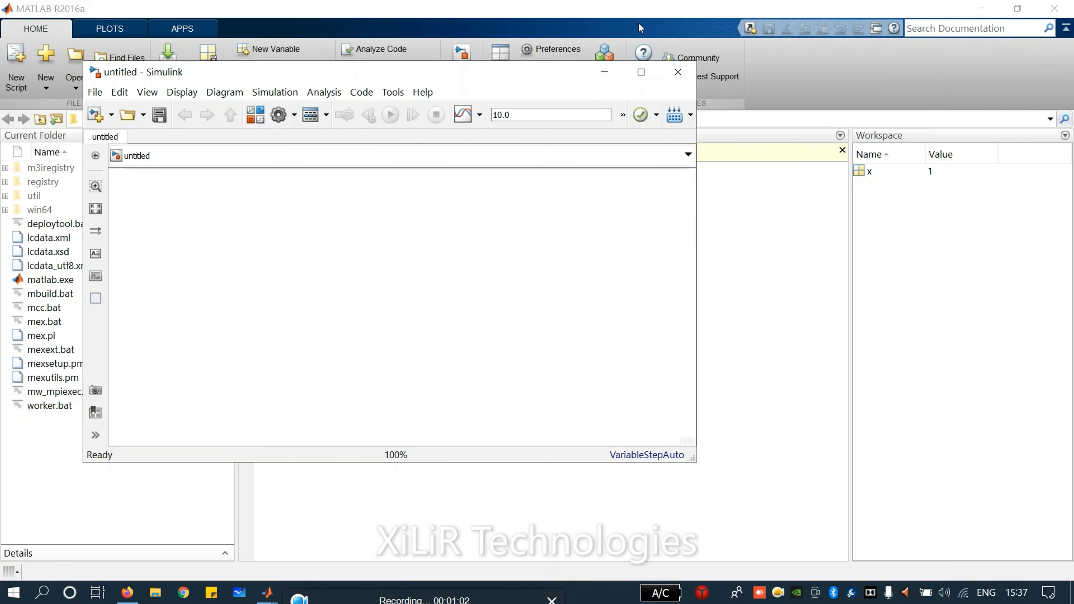
pyautogui.click(638, 72)
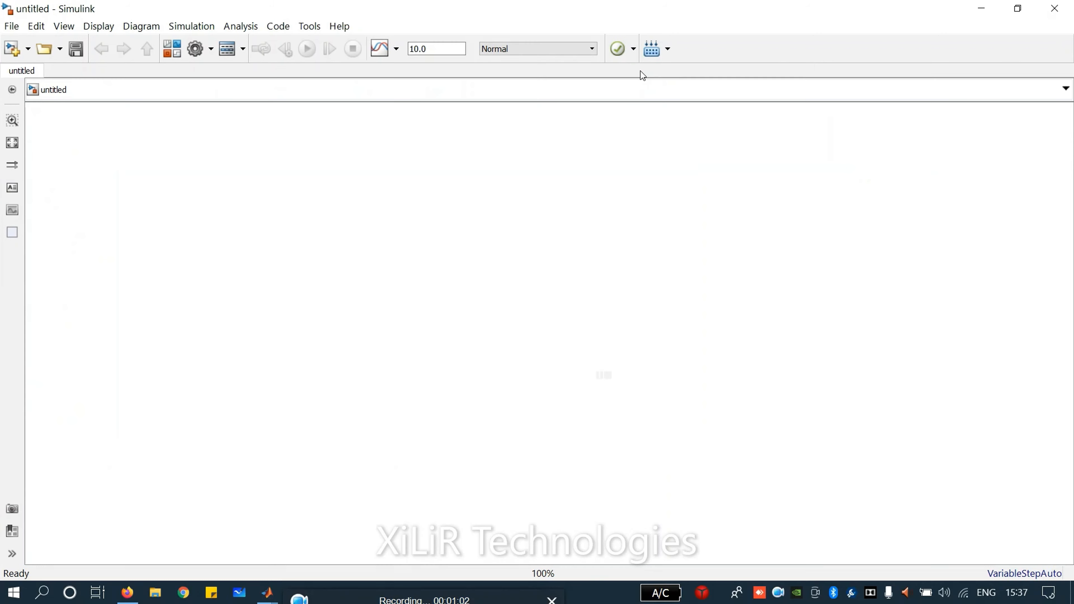
# Open the Simulink Library Browser and show the Commonly Used Blocks library
pyautogui.click(173, 48)
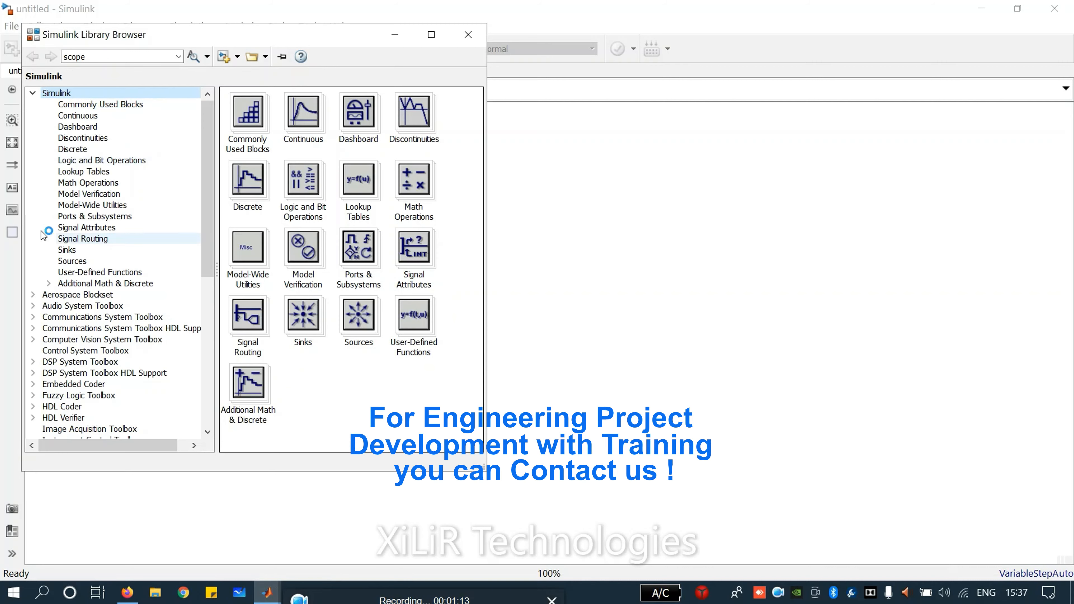
pyautogui.click(96, 105)
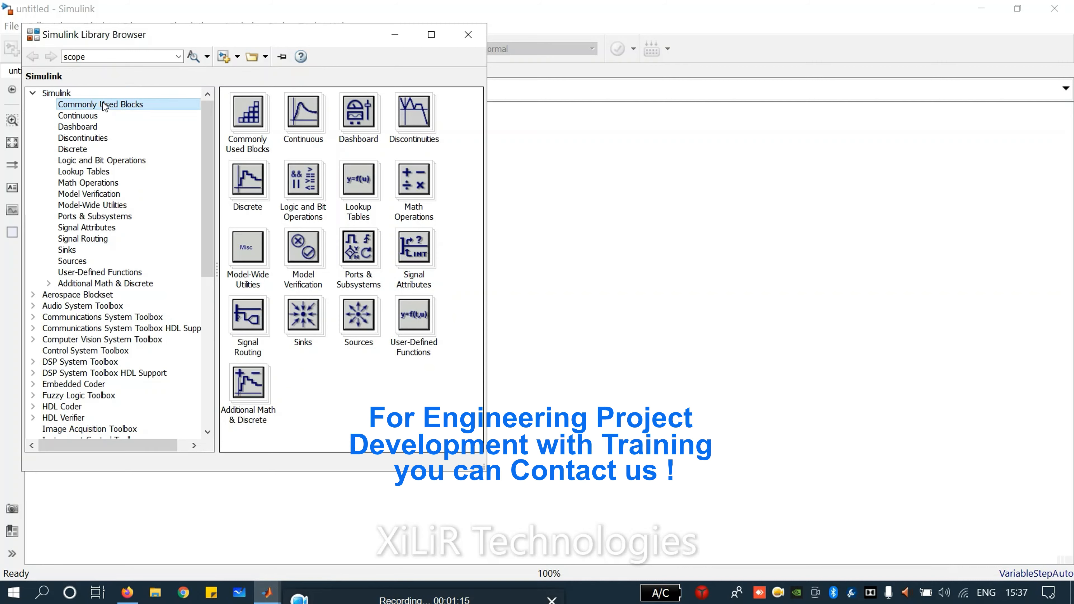
pyautogui.click(96, 115)
pyautogui.click(97, 104)
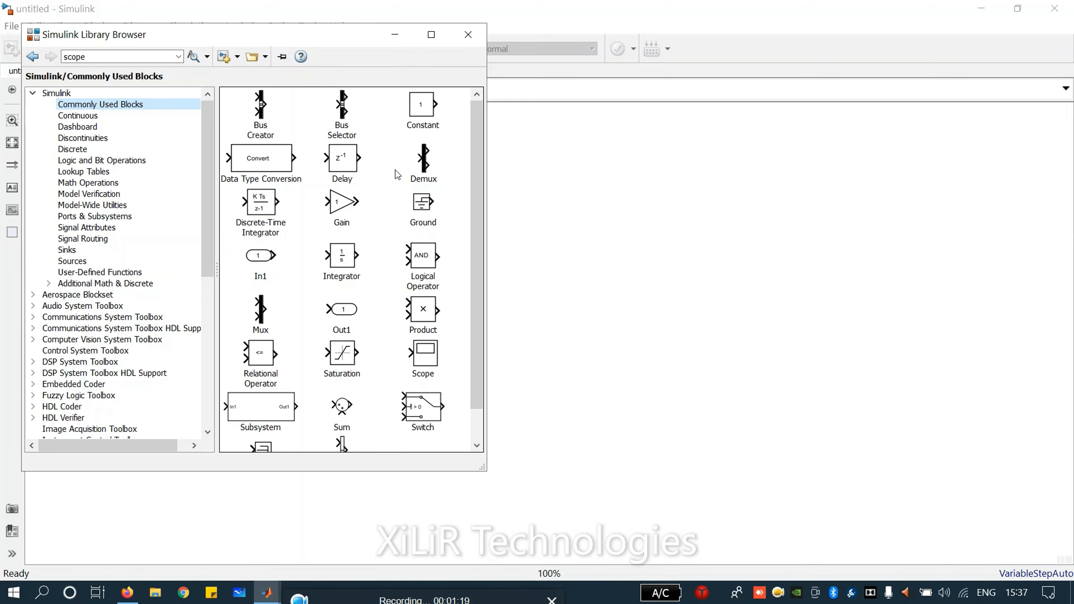
# Look through the Commonly Used Blocks, highlighting Constant, Gain, Integrator and Scope
pyautogui.click(416, 114)
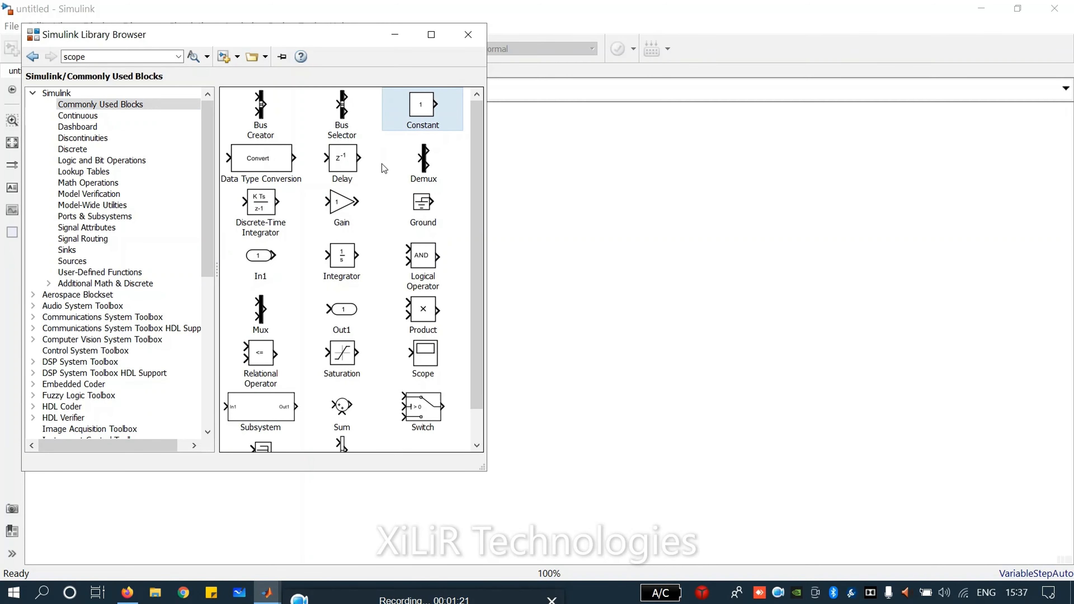
pyautogui.click(330, 219)
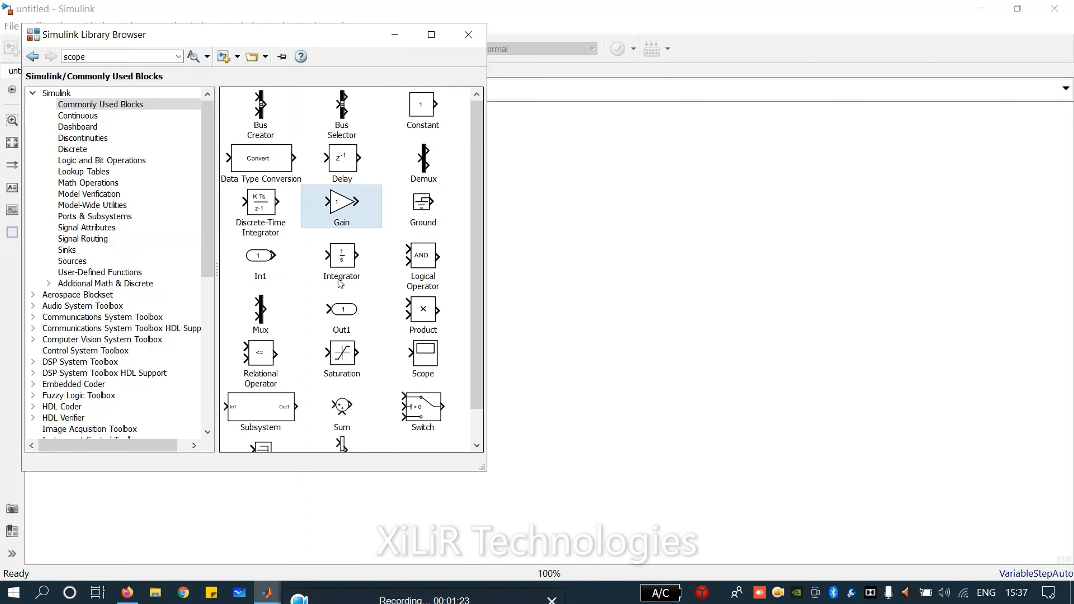
pyautogui.click(346, 256)
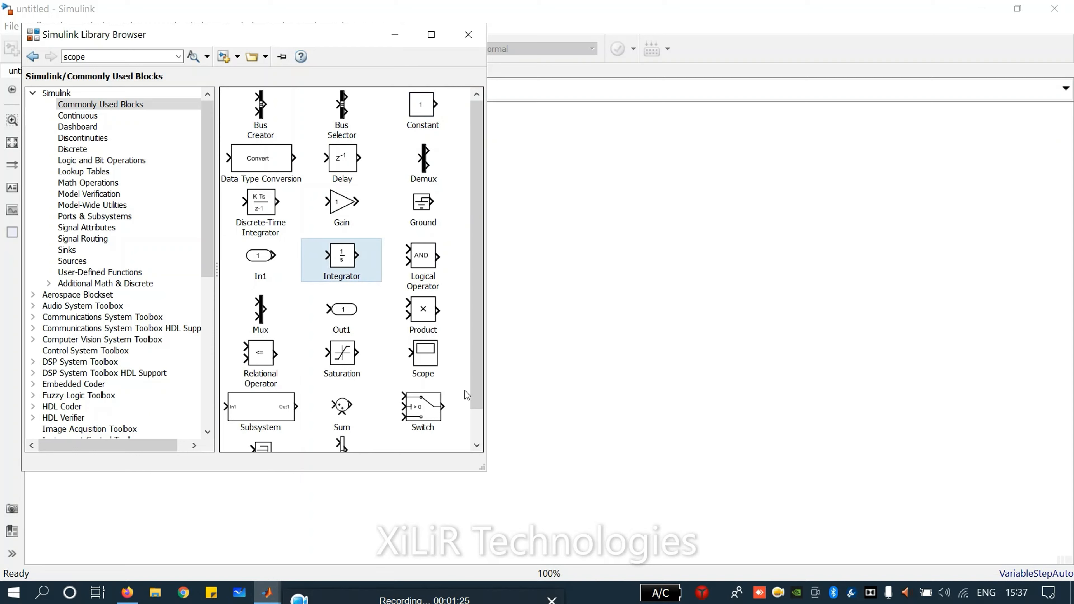
pyautogui.click(442, 366)
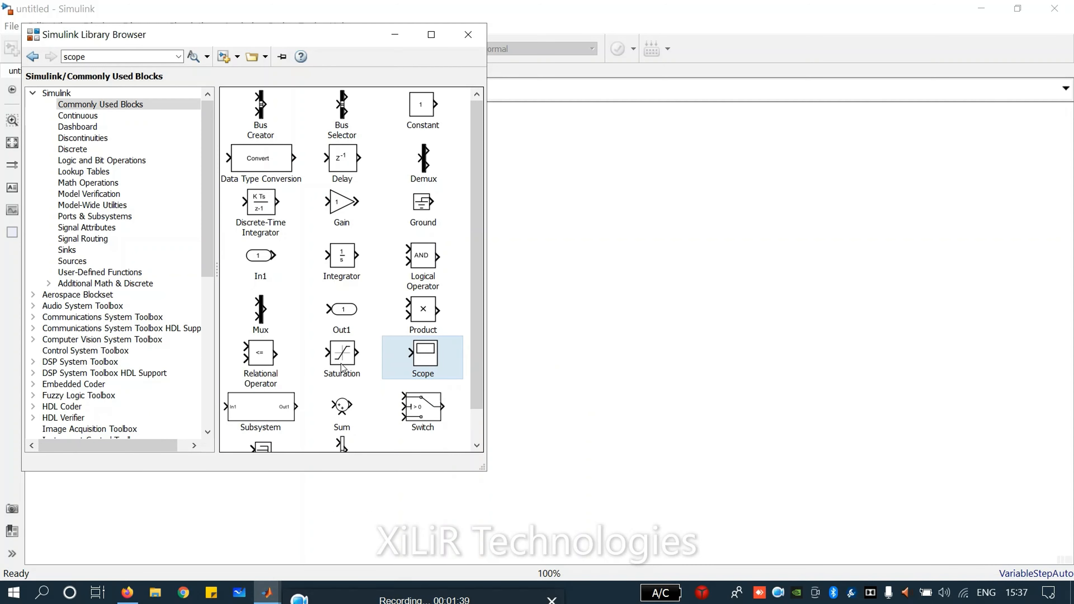
pyautogui.scroll(-2, 341, 368)
# Examine the Continuous library, highlighting the PID Controller block, and view the Discontinuities library
pyautogui.click(91, 119)
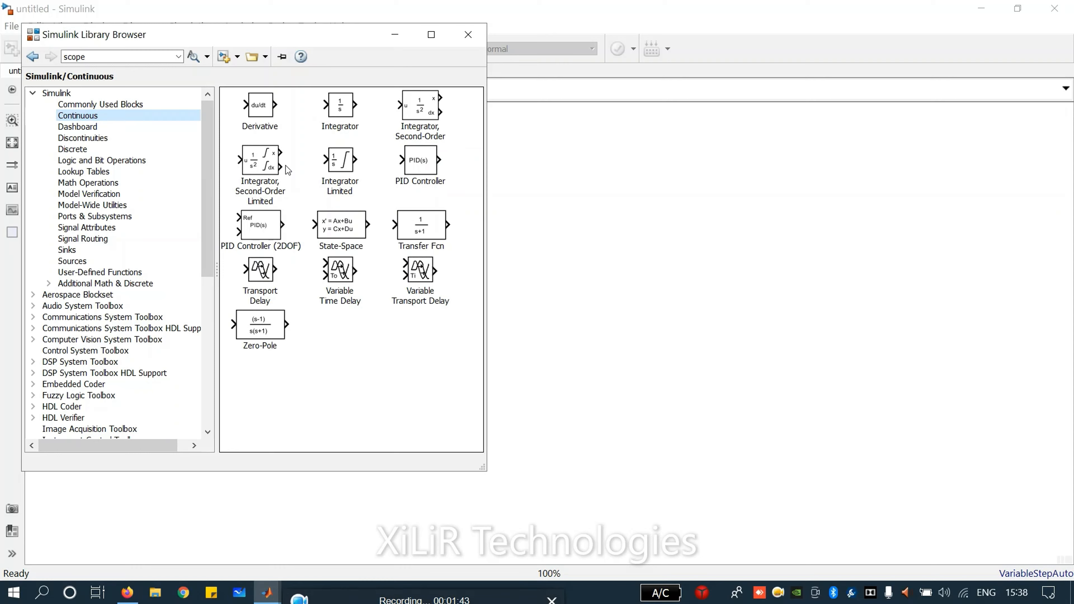
pyautogui.click(416, 169)
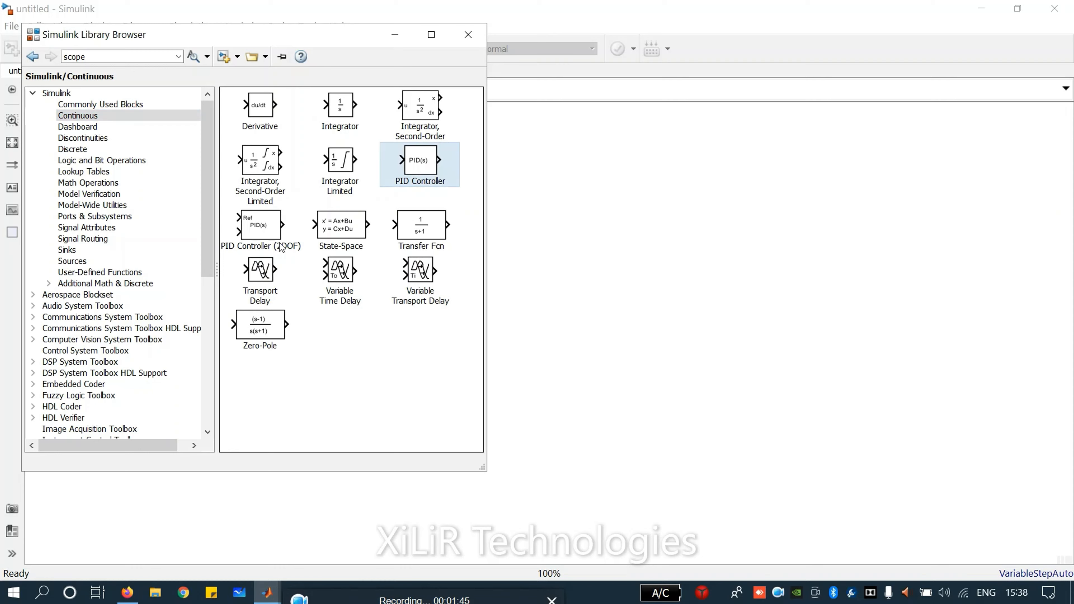
pyautogui.click(94, 138)
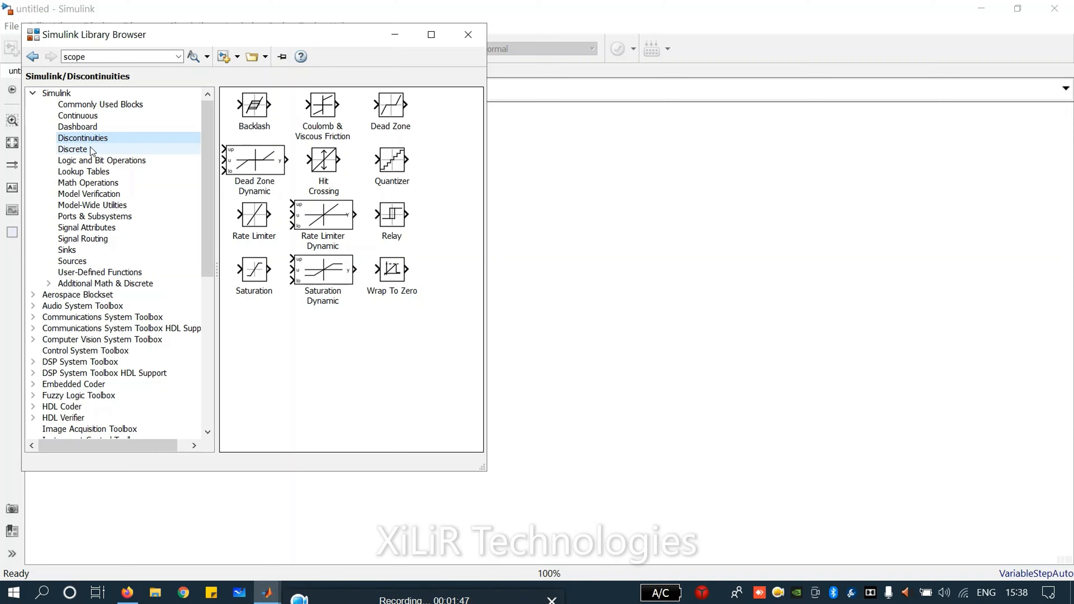
# Look through the Discrete library, highlighting the Delay, Memory, First-Order Hold and Unit Delay blocks
pyautogui.click(91, 150)
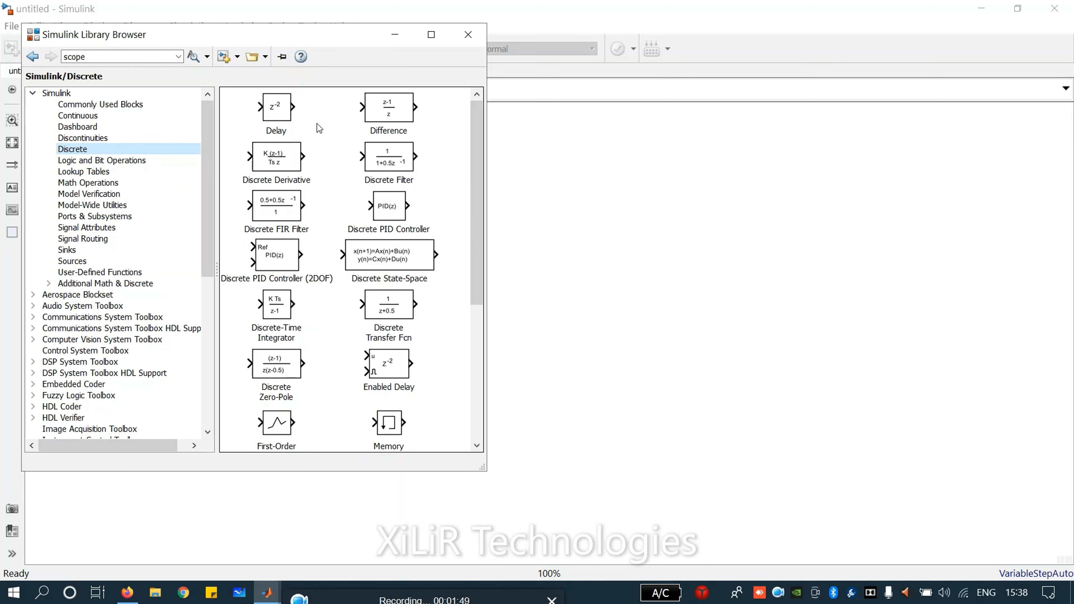
pyautogui.click(292, 116)
pyautogui.scroll(-5, 328, 196)
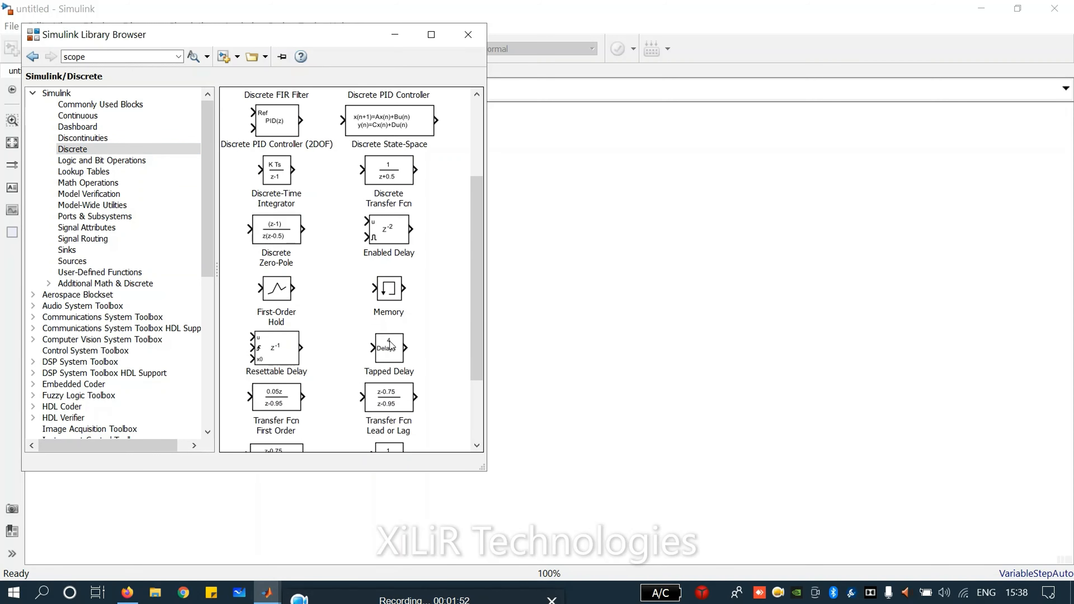
pyautogui.click(391, 280)
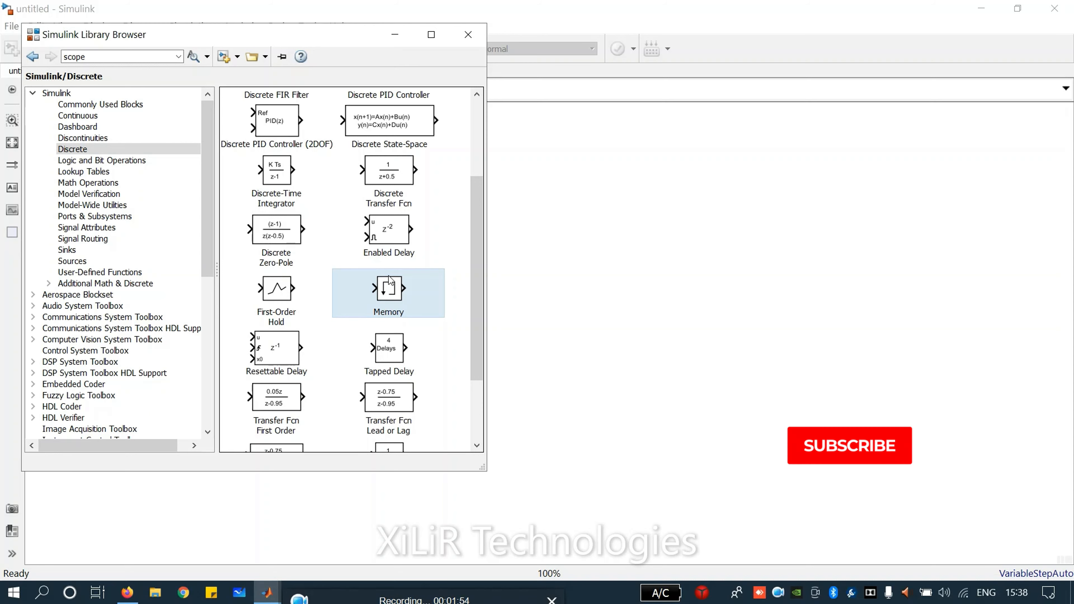
pyautogui.click(277, 288)
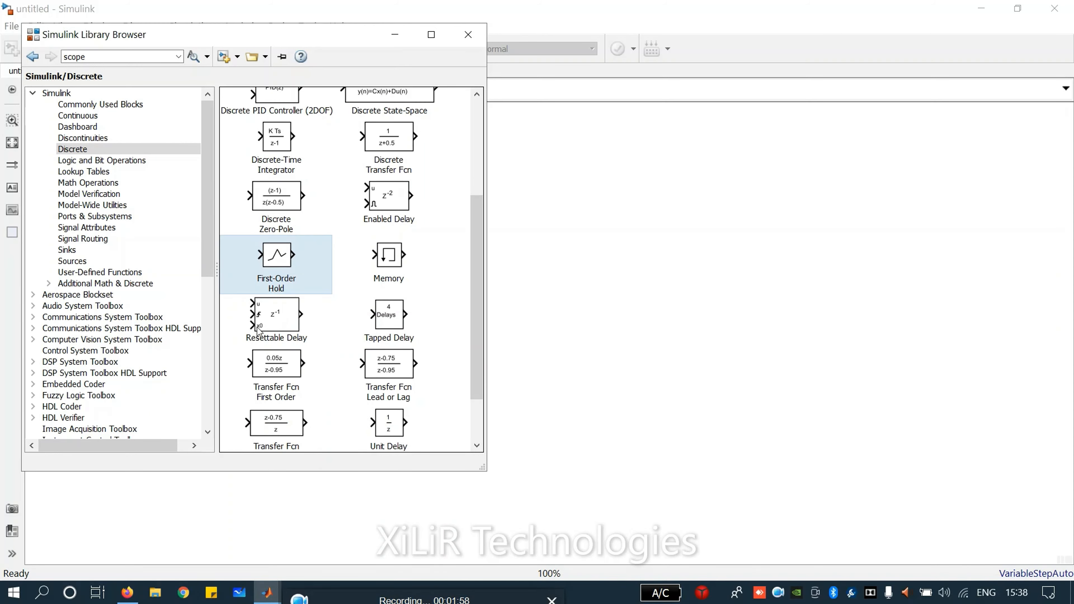
pyautogui.scroll(-3, 379, 398)
pyautogui.click(385, 375)
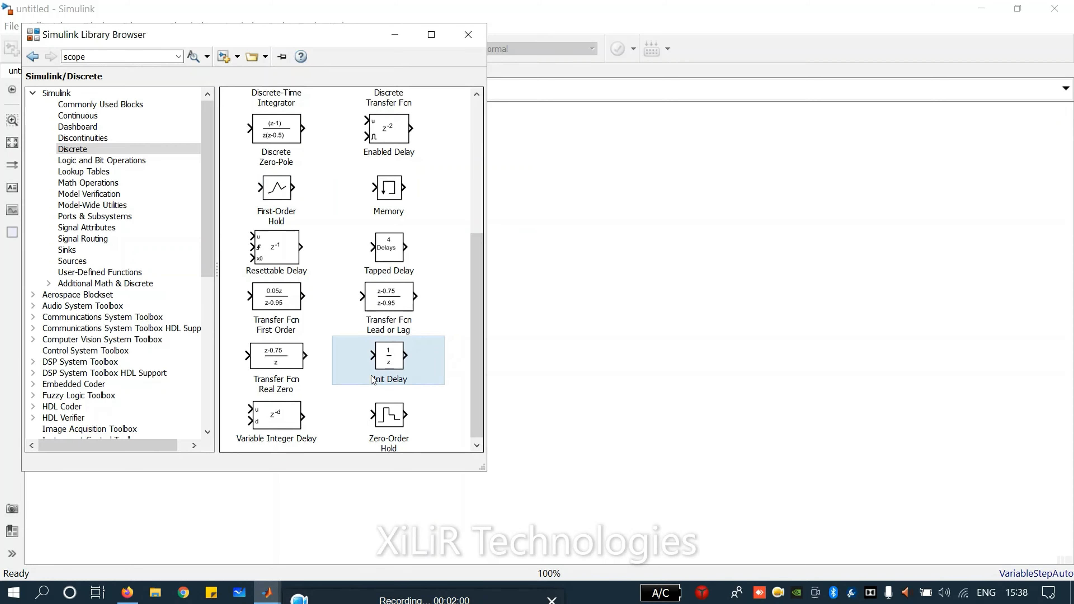
# View the Logic and Bit Operations, Model Verification, Signal Routing and Sinks libraries, highlighting the Scope block in Sinks
pyautogui.click(96, 172)
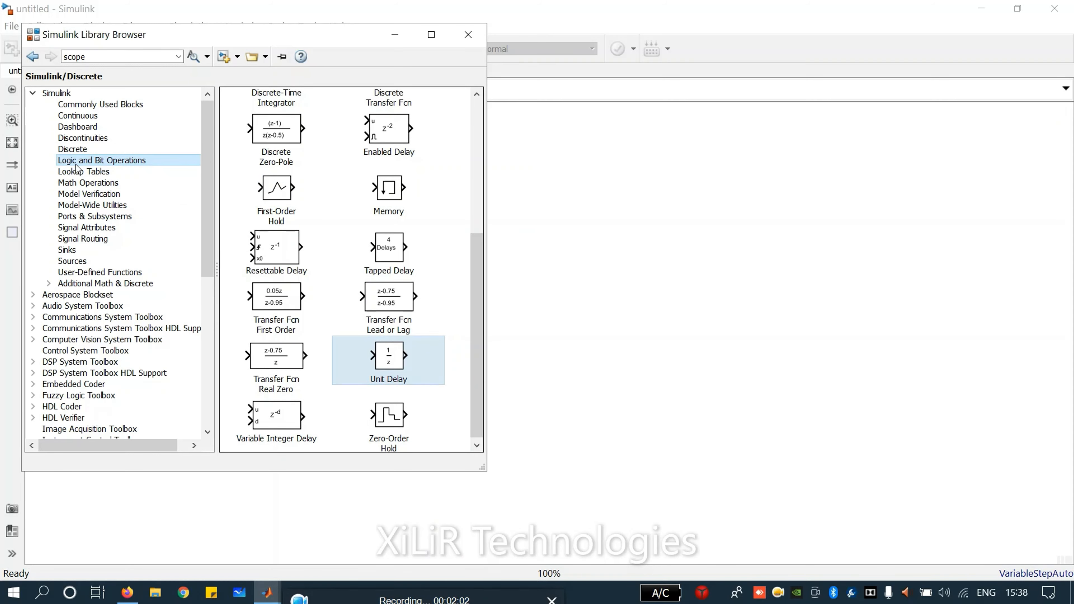
pyautogui.click(91, 194)
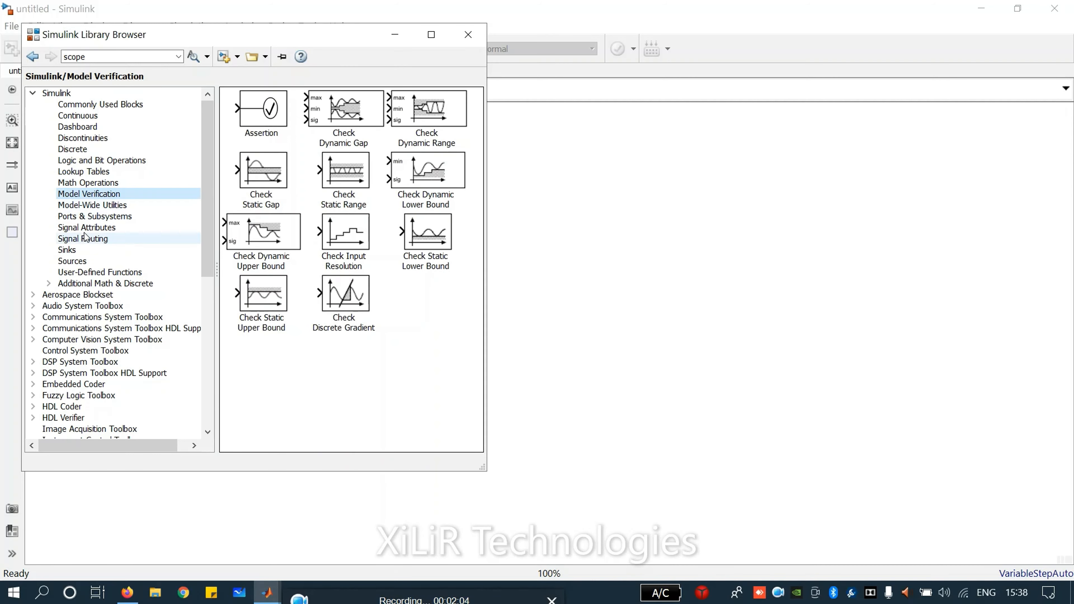
pyautogui.click(83, 239)
pyautogui.click(67, 250)
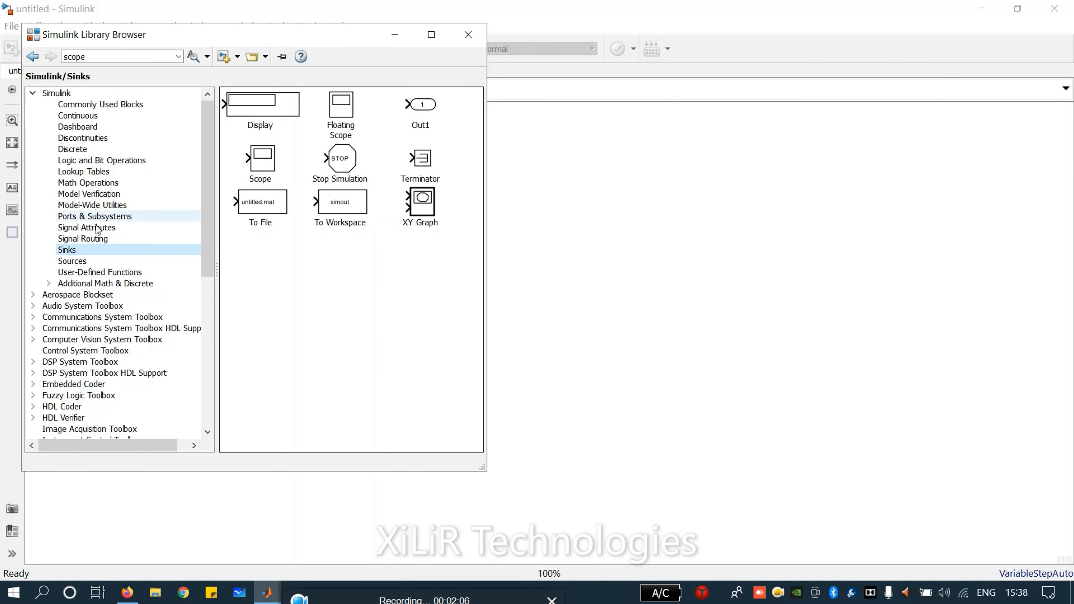
pyautogui.click(258, 164)
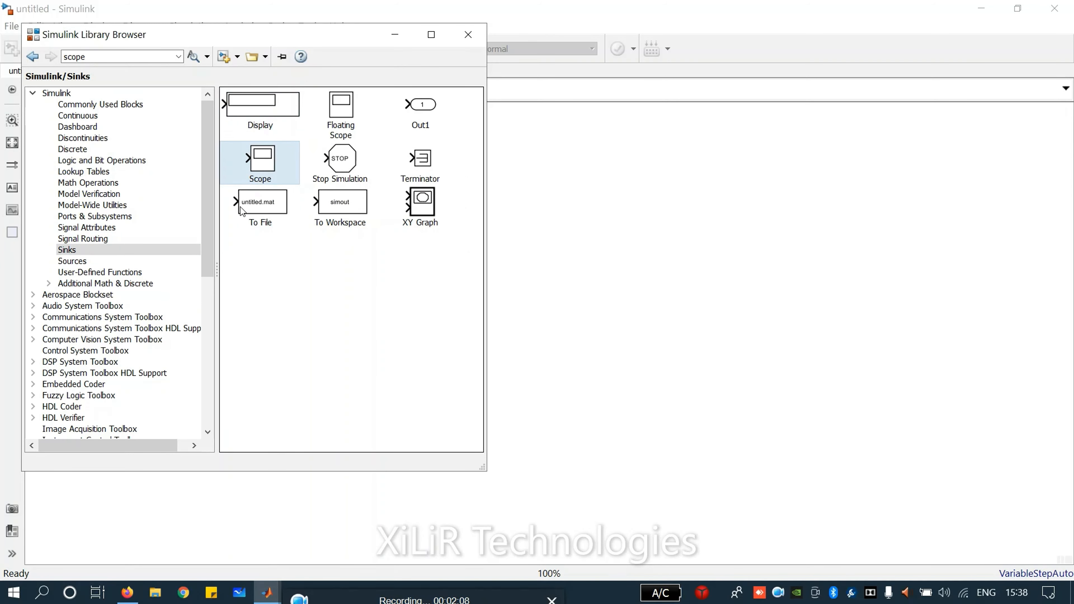
# Look through the Sources library, highlighting the Pulse Generator, Repeating Sequence and Sine Wave blocks
pyautogui.click(82, 261)
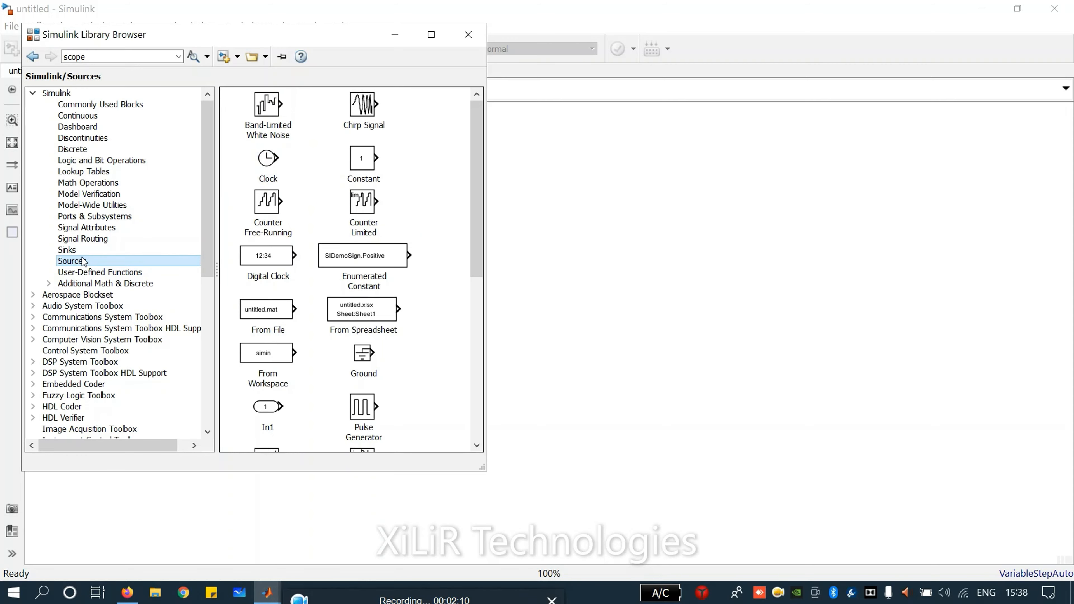
pyautogui.click(362, 406)
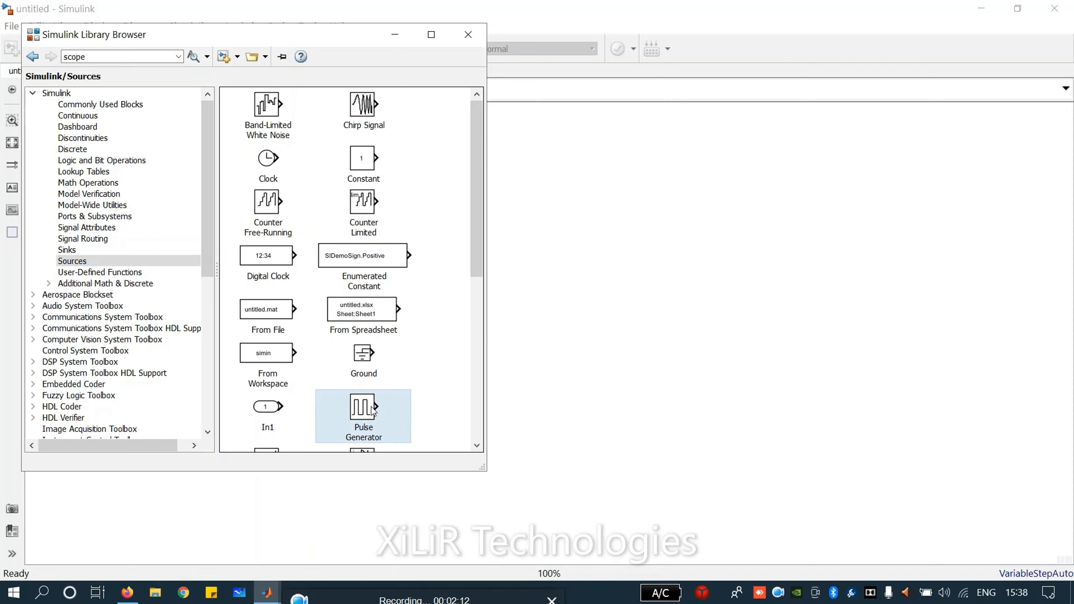
pyautogui.scroll(-3, 438, 346)
pyautogui.scroll(-2, 406, 376)
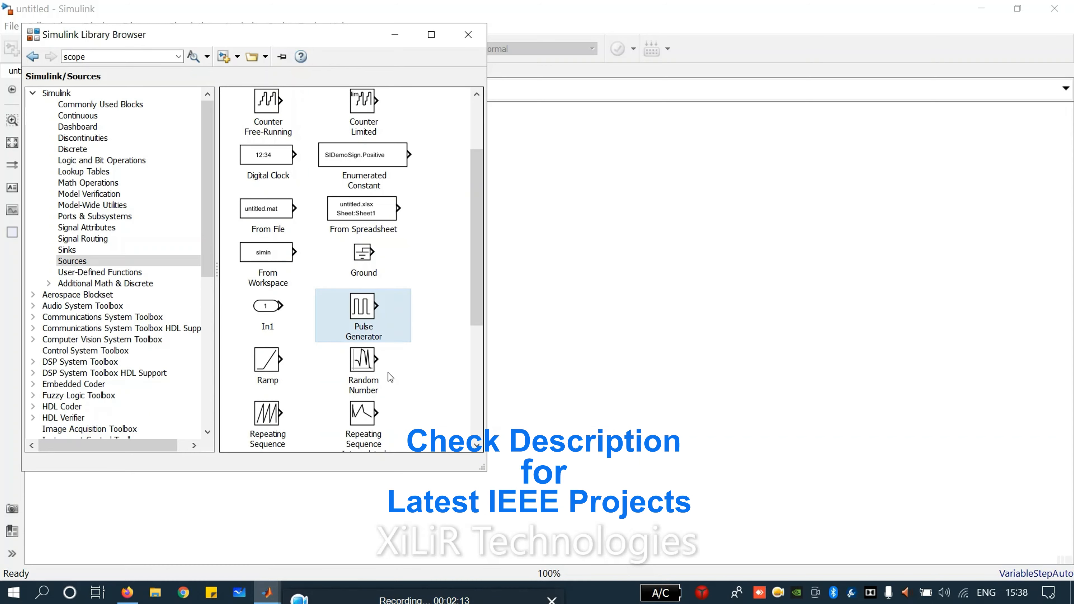
pyautogui.click(266, 387)
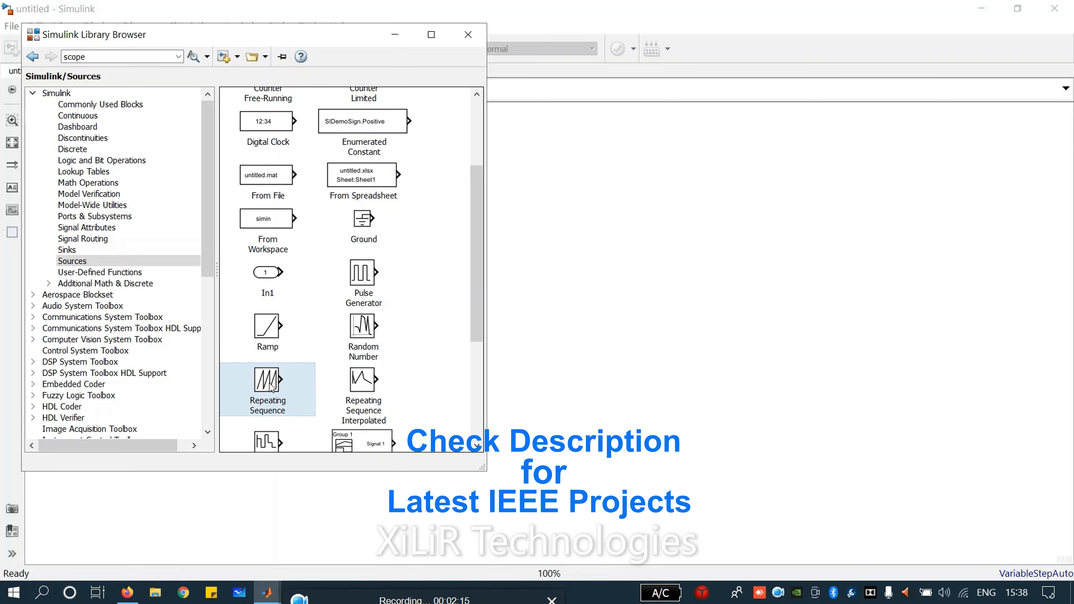
pyautogui.scroll(-1, 303, 373)
pyautogui.scroll(-2, 313, 371)
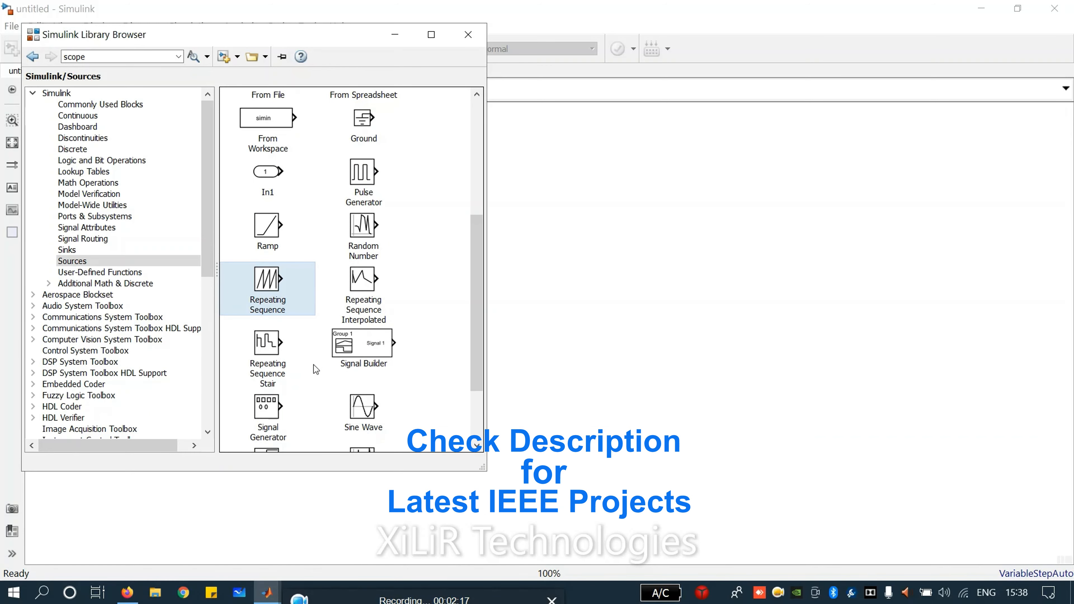
pyautogui.scroll(-1, 350, 383)
pyautogui.click(359, 373)
pyautogui.scroll(-2, 342, 390)
# View the Additional Math & Discrete library and expand the Simscape library in the library tree
pyautogui.click(77, 265)
pyautogui.click(86, 285)
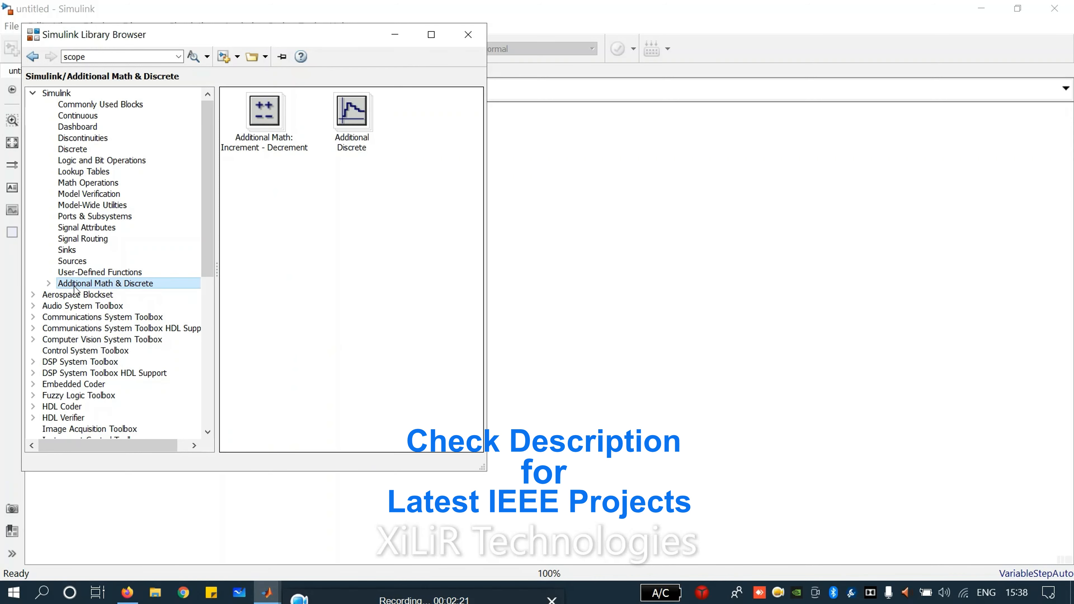
pyautogui.scroll(-2, 57, 356)
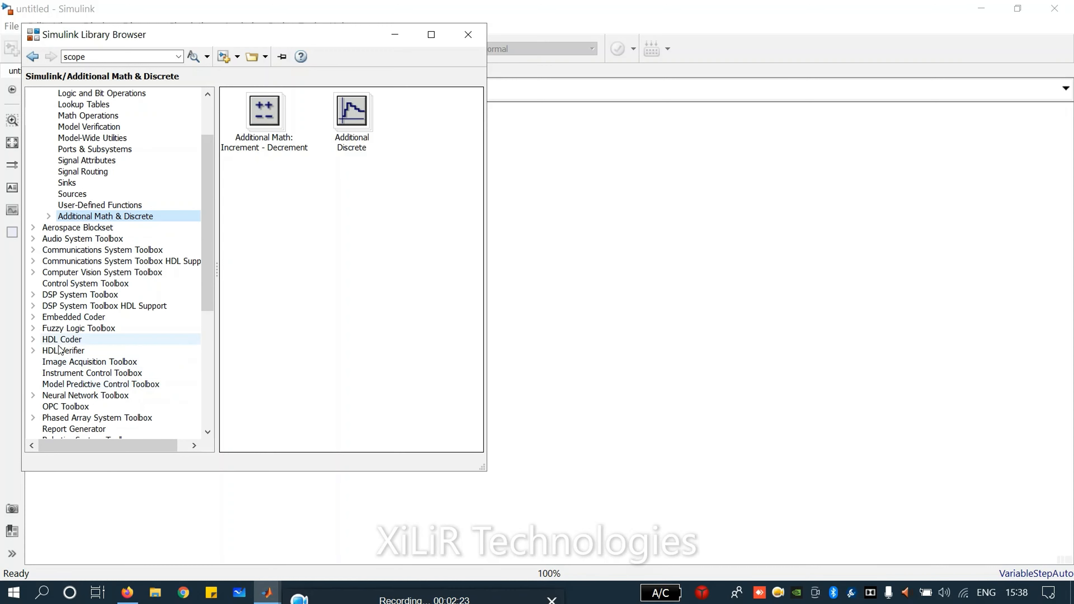
pyautogui.scroll(-3, 53, 385)
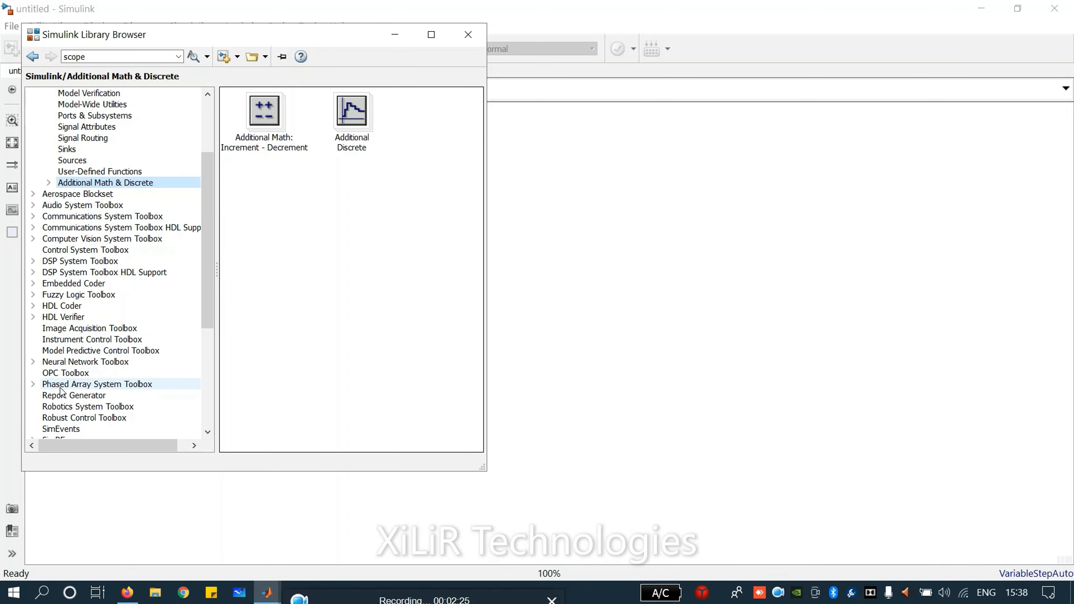
pyautogui.click(34, 383)
pyautogui.scroll(-3, 118, 374)
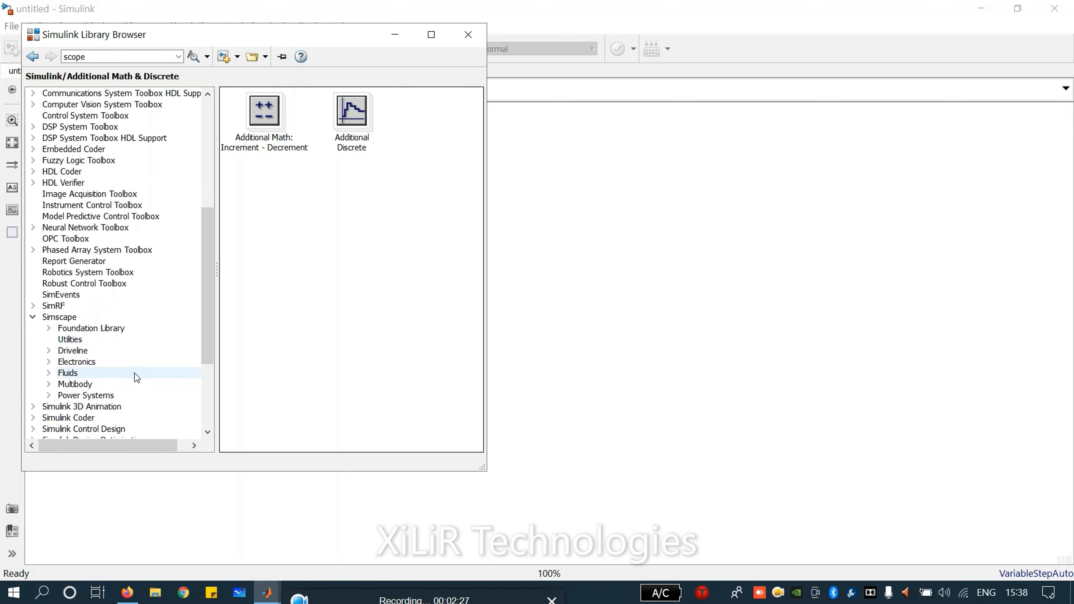
# Expand Power Systems under Simscape and view its Specialized Technology library
pyautogui.click(49, 361)
pyautogui.scroll(-1, 70, 356)
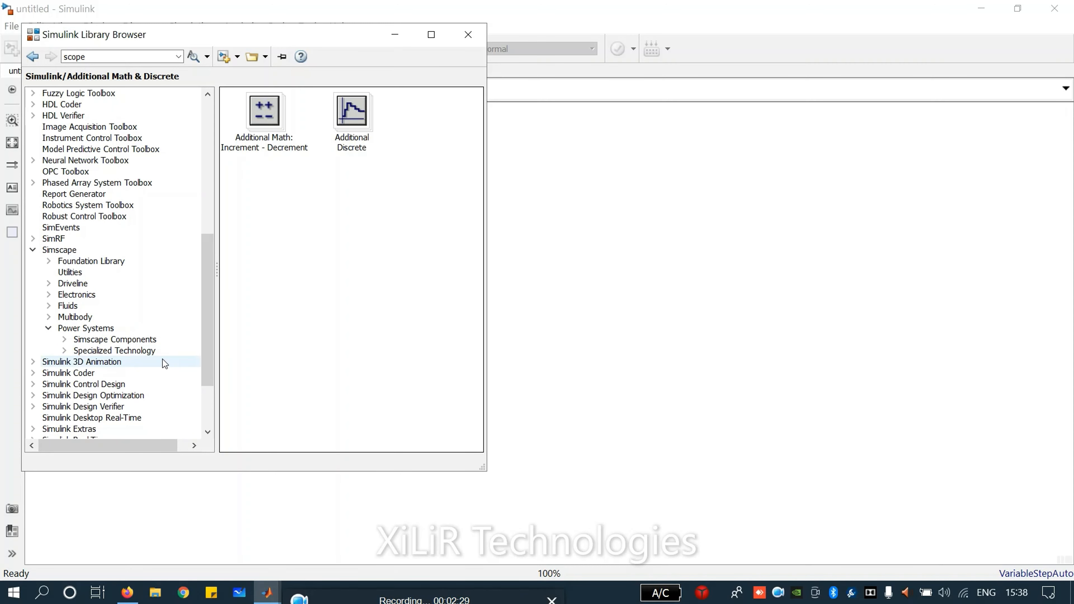
pyautogui.click(65, 351)
pyautogui.click(94, 355)
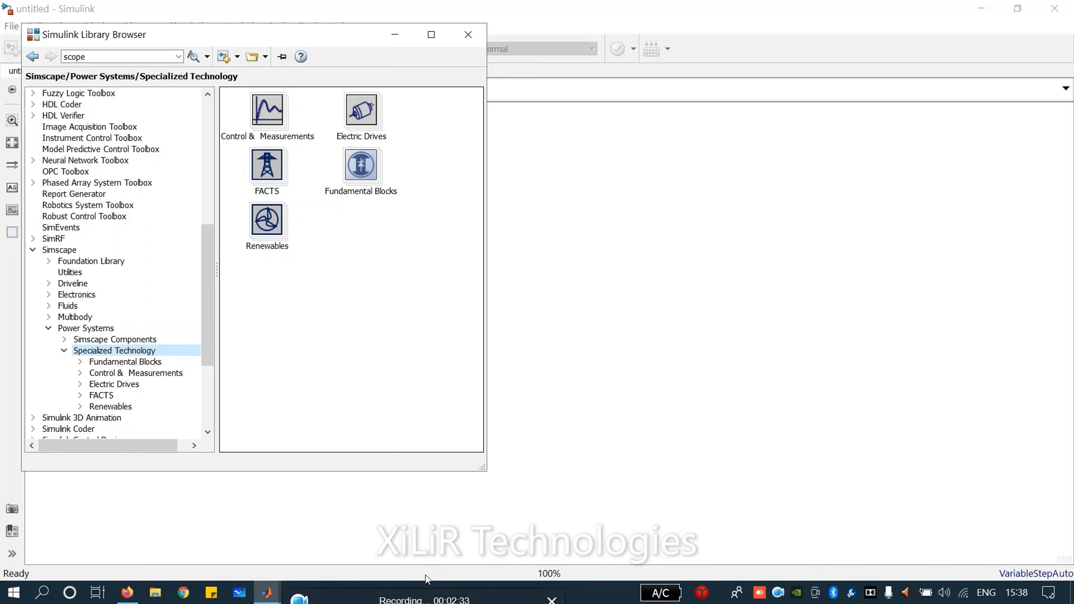
pyautogui.moveTo(415, 595); pyautogui.dragTo(451, 443)
pyautogui.click(340, 478)
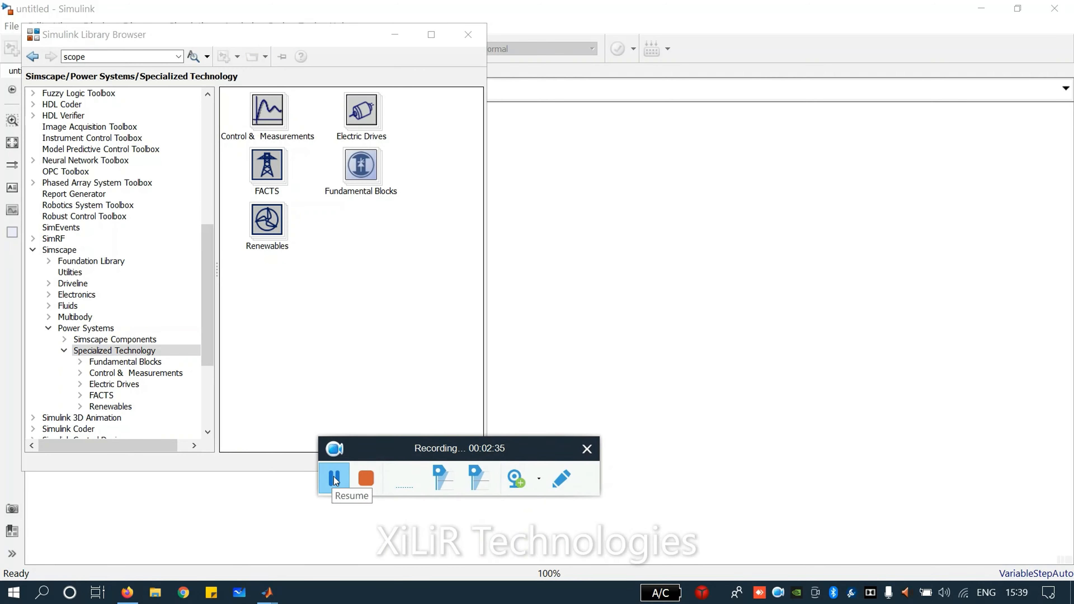
pyautogui.click(334, 480)
pyautogui.moveTo(369, 452); pyautogui.dragTo(367, 601)
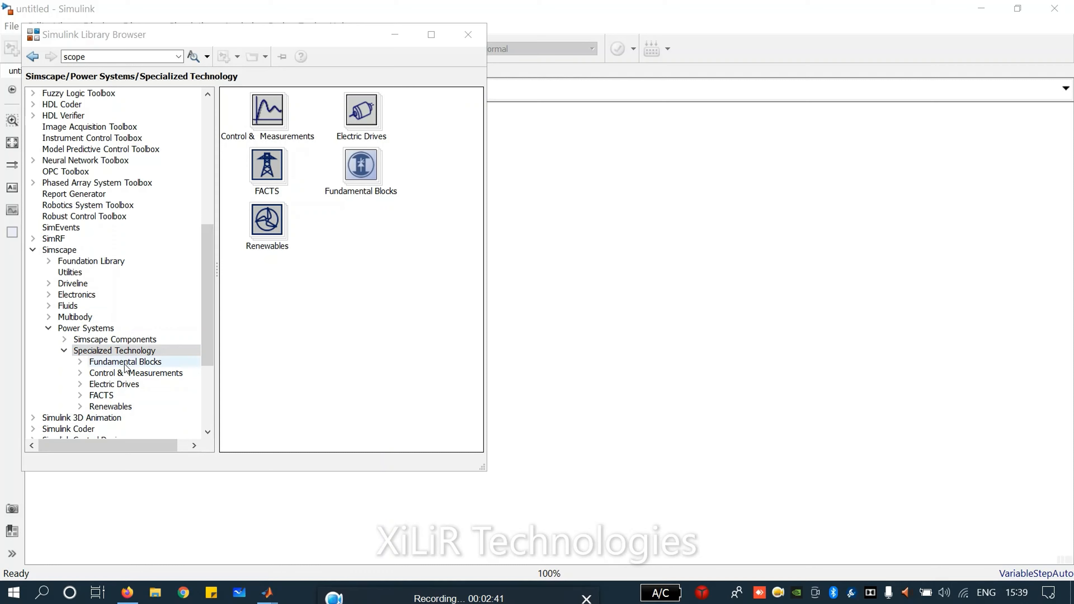
# View the Control & Measurements library, then the Electrical Sources under Fundamental Blocks, highlighting the AC and DC Voltage Source blocks
pyautogui.doubleClick(267, 111)
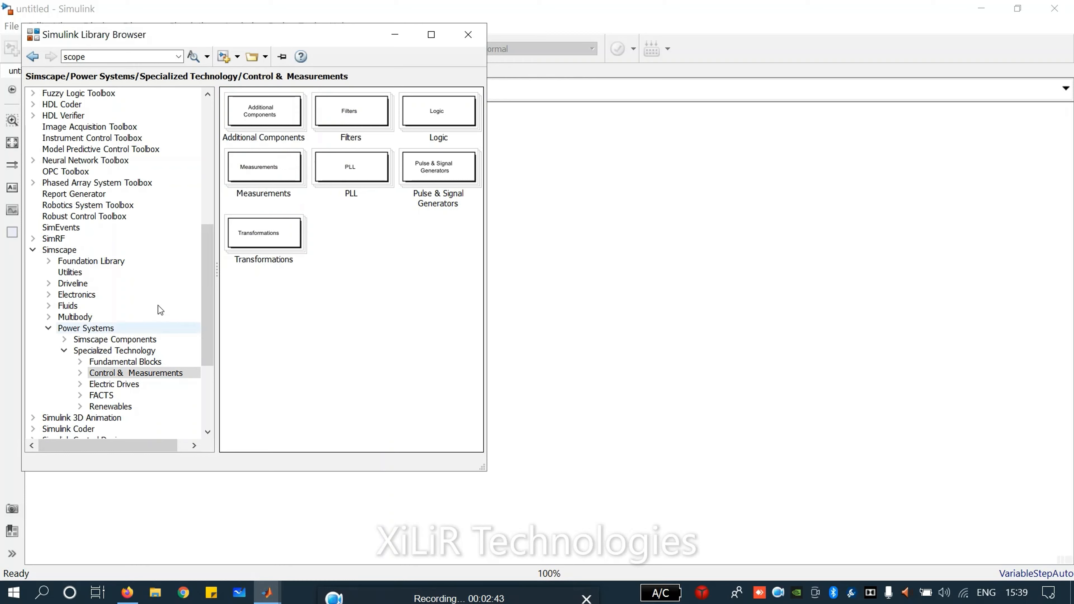
pyautogui.click(80, 362)
pyautogui.scroll(-1, 158, 376)
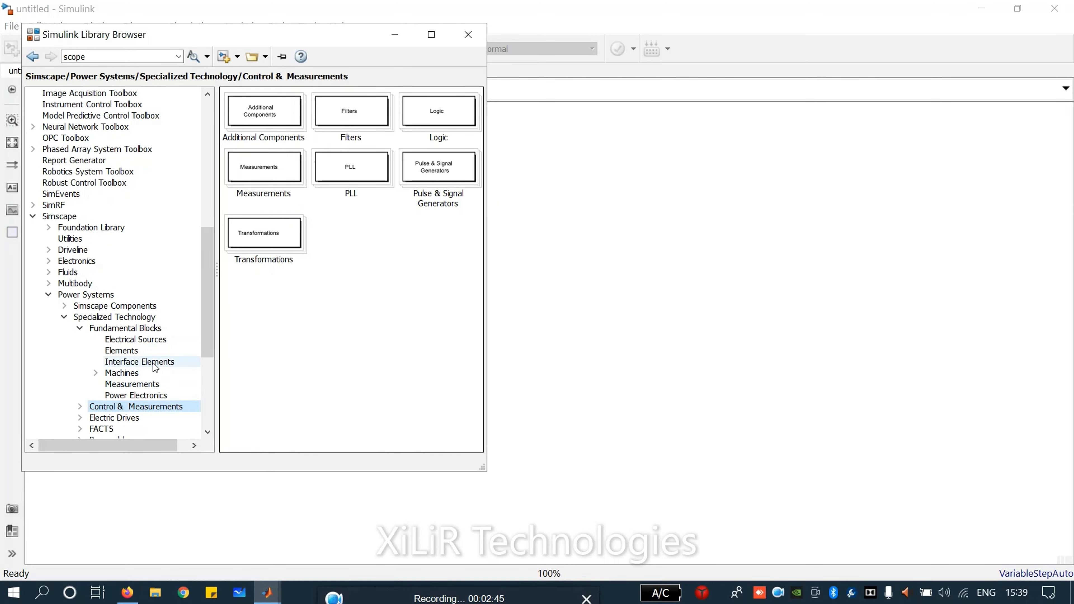
pyautogui.click(145, 341)
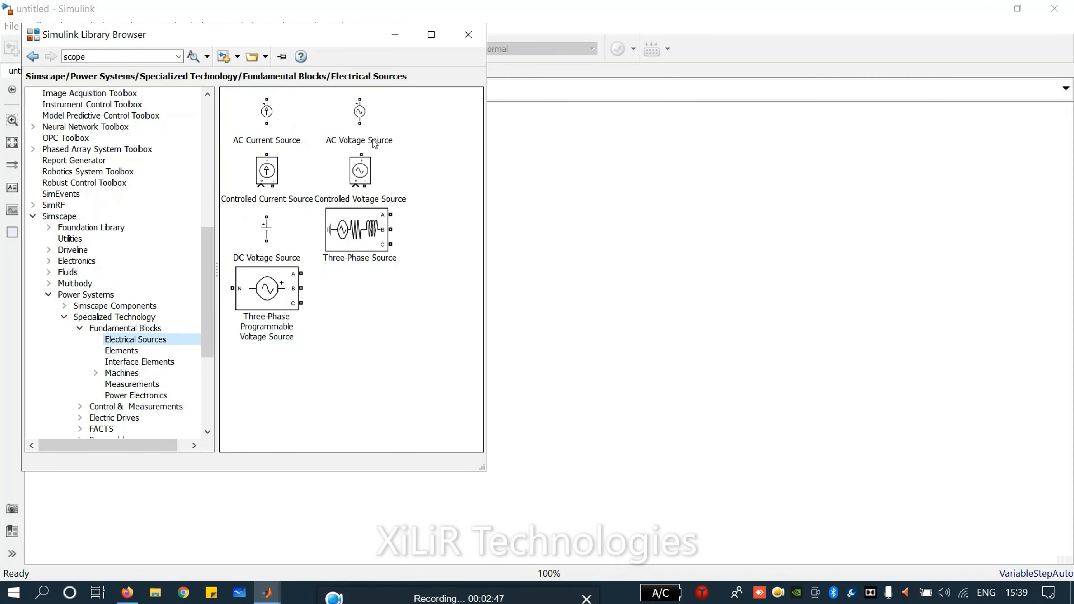
pyautogui.click(362, 131)
pyautogui.click(268, 231)
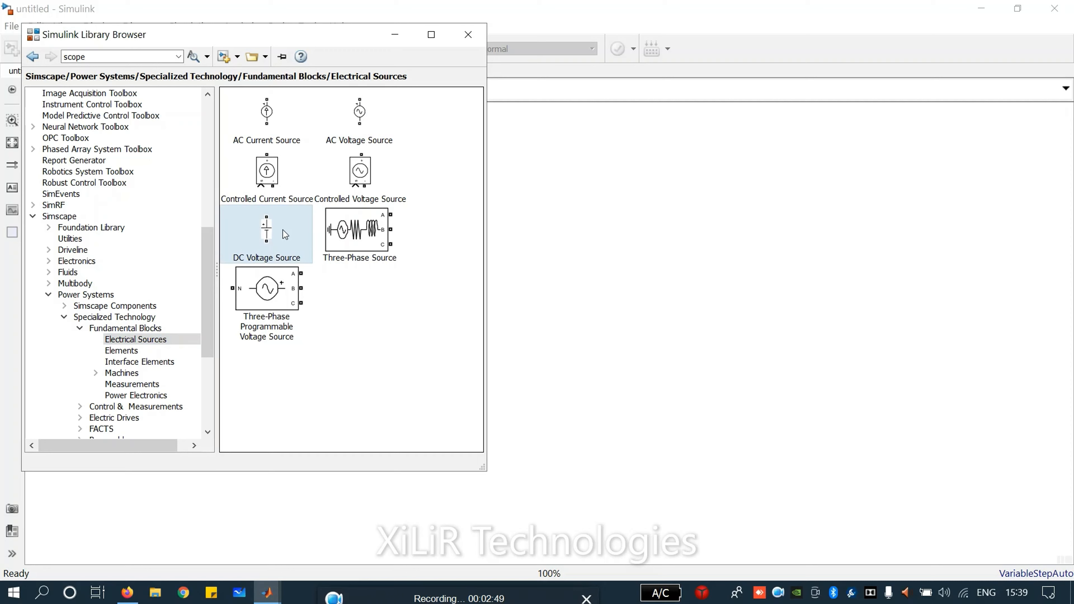
# View the Measurements library under Fundamental Blocks, highlighting the Current Measurement, Voltage Measurement and Three-Phase V-I Measurement blocks
pyautogui.click(110, 386)
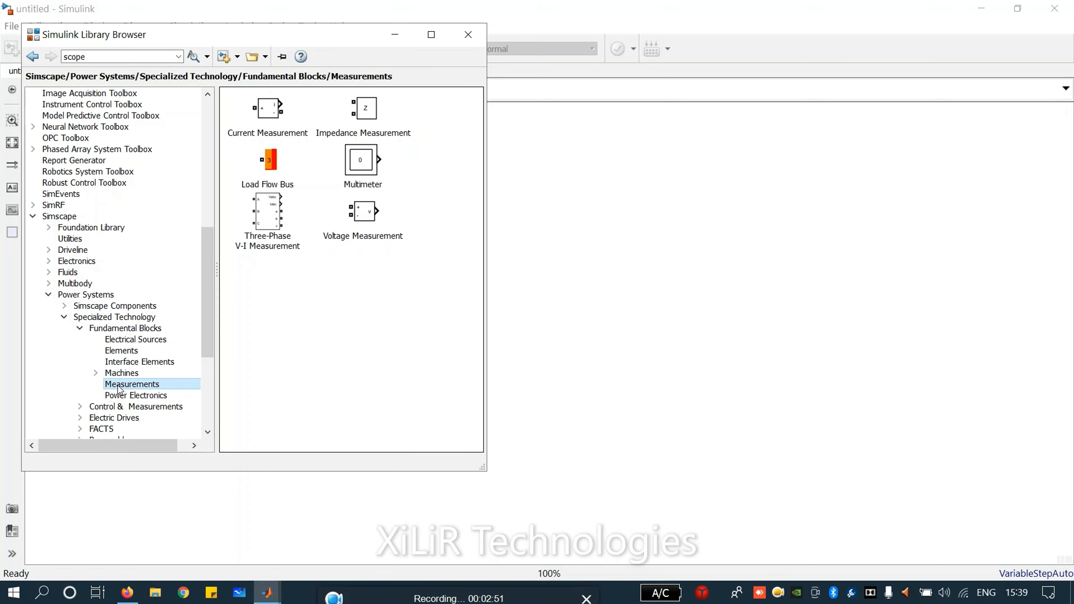
pyautogui.click(276, 119)
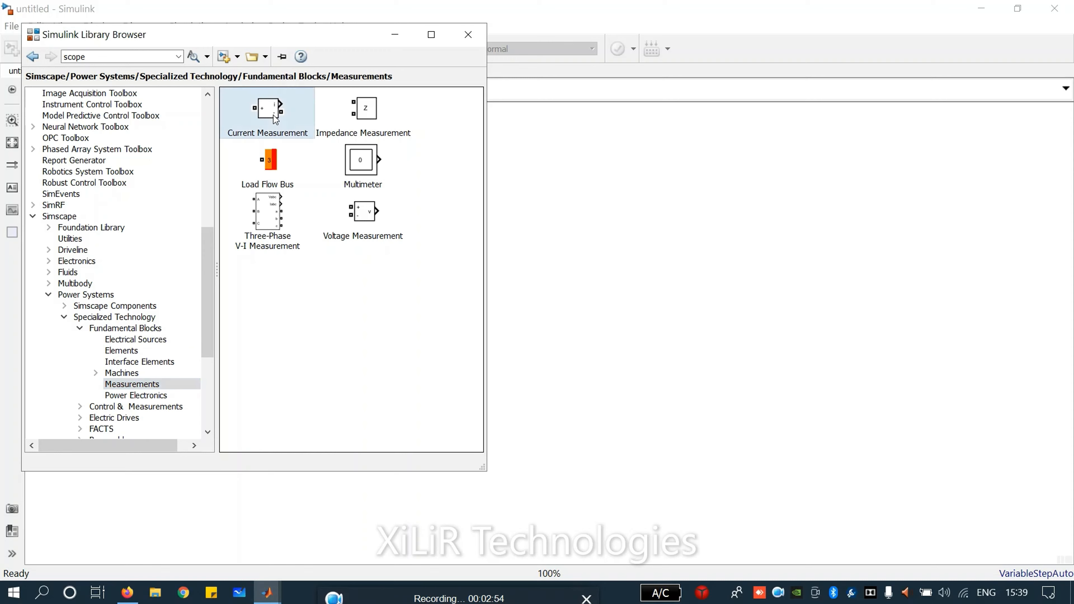
pyautogui.click(355, 218)
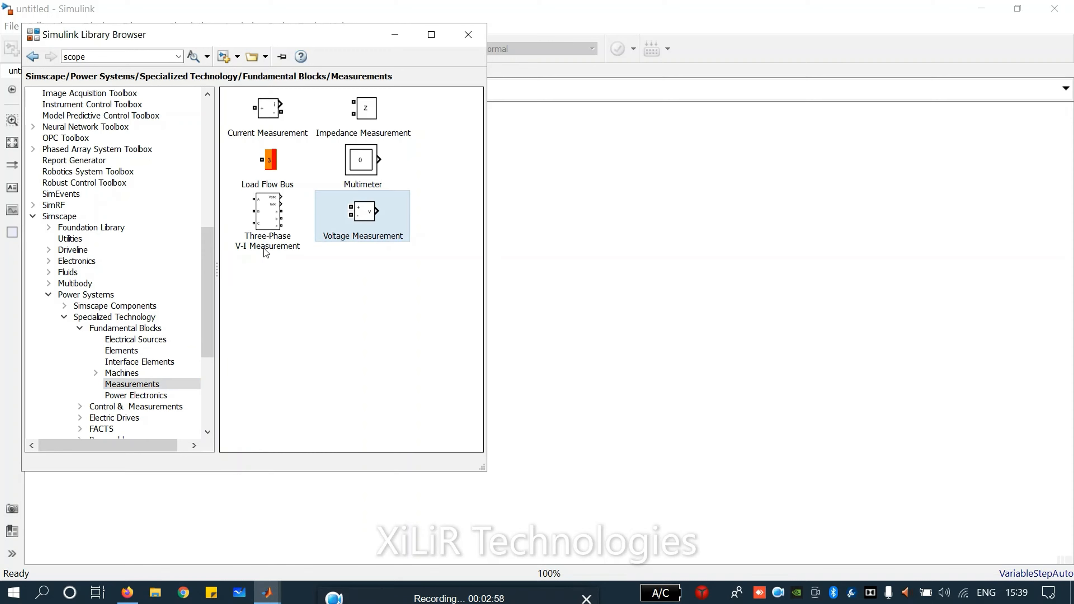
pyautogui.click(267, 235)
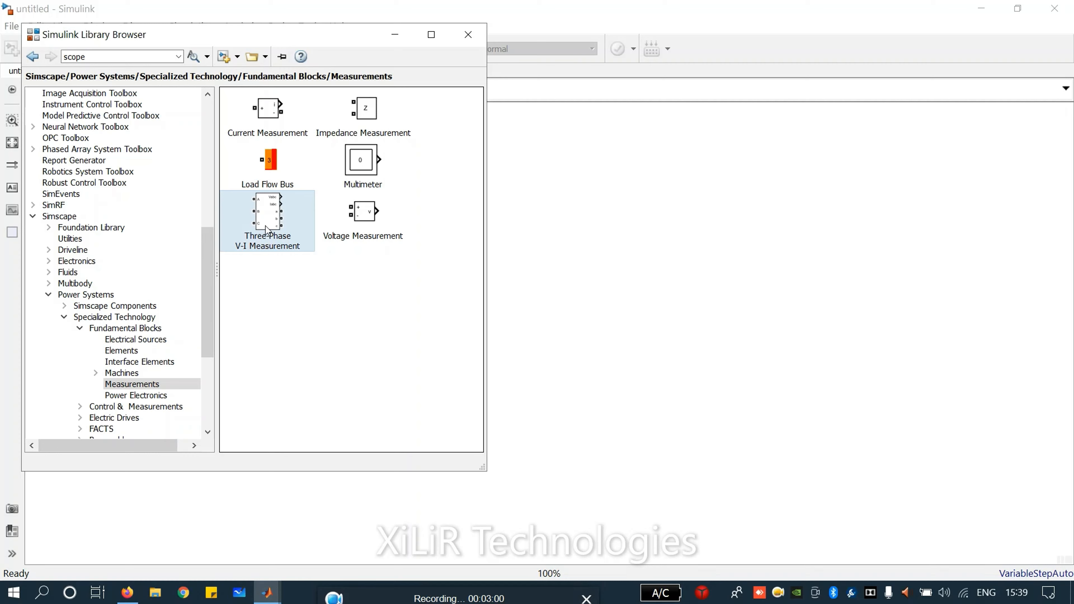
# Look through the Machines library under Fundamental Blocks, highlighting the DC Machine block
pyautogui.click(121, 374)
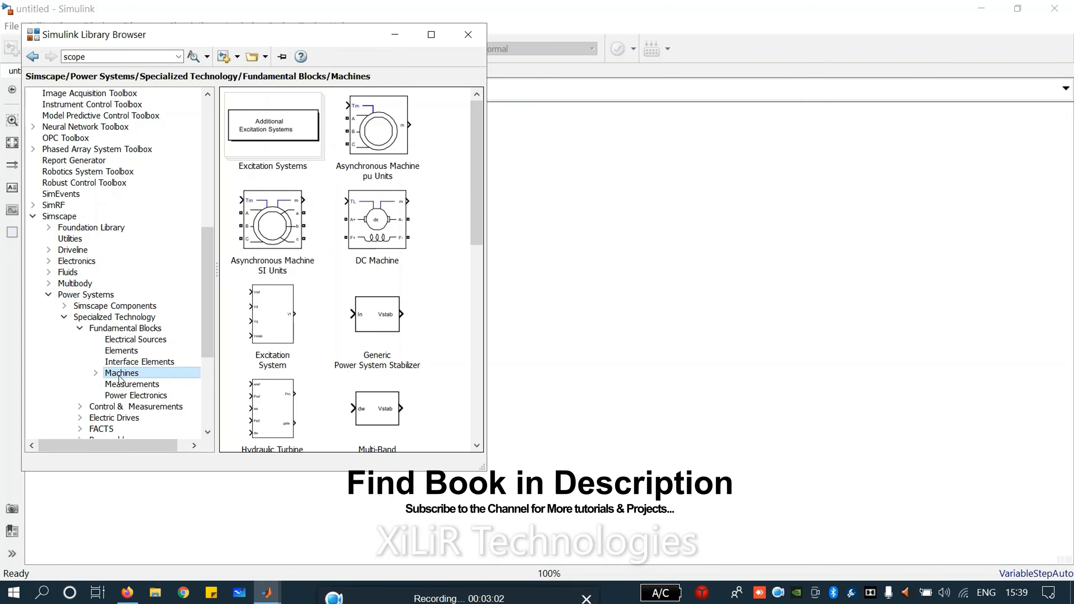
pyautogui.click(381, 233)
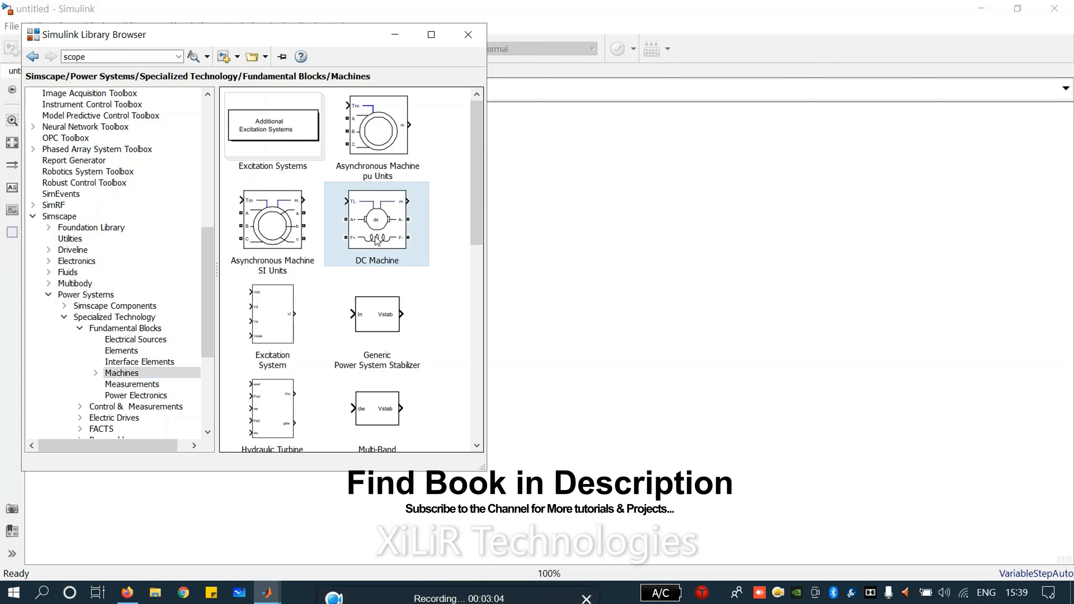
pyautogui.scroll(-1, 392, 331)
pyautogui.scroll(-4, 390, 332)
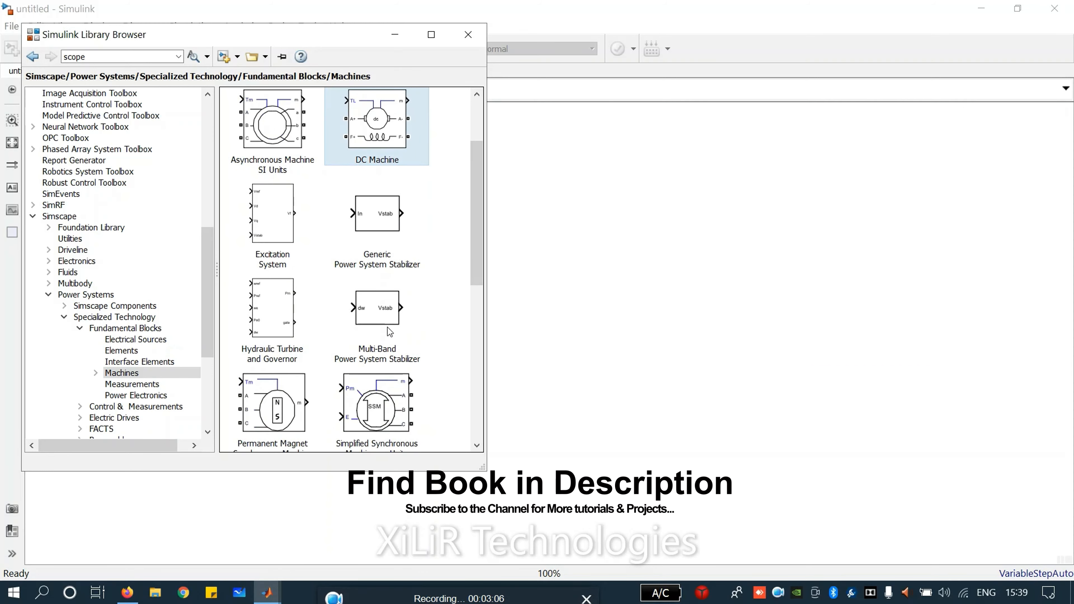
pyautogui.scroll(-3, 330, 405)
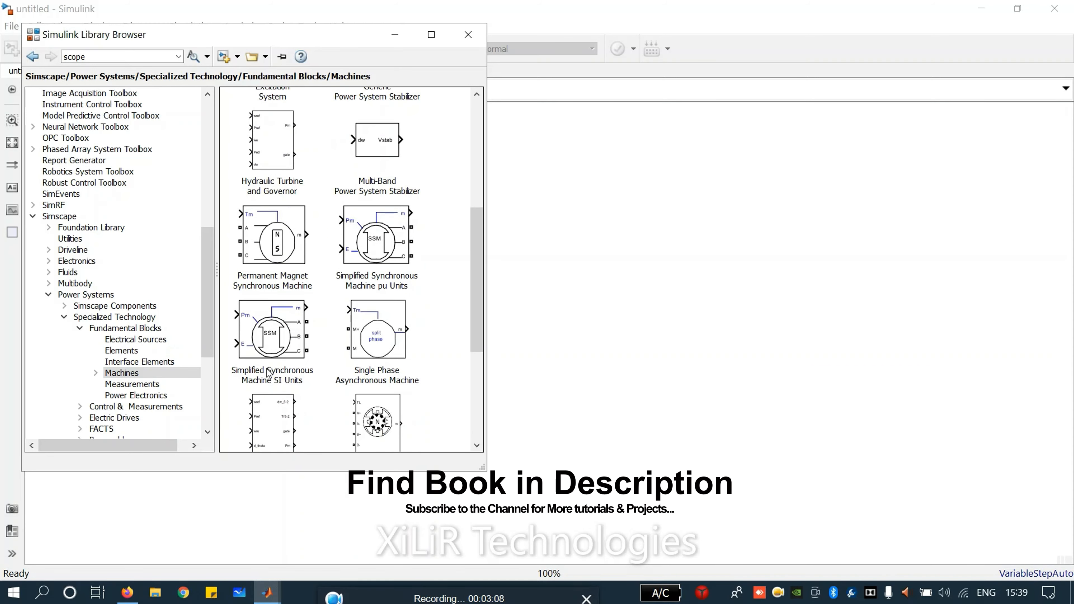
pyautogui.scroll(-3, 280, 361)
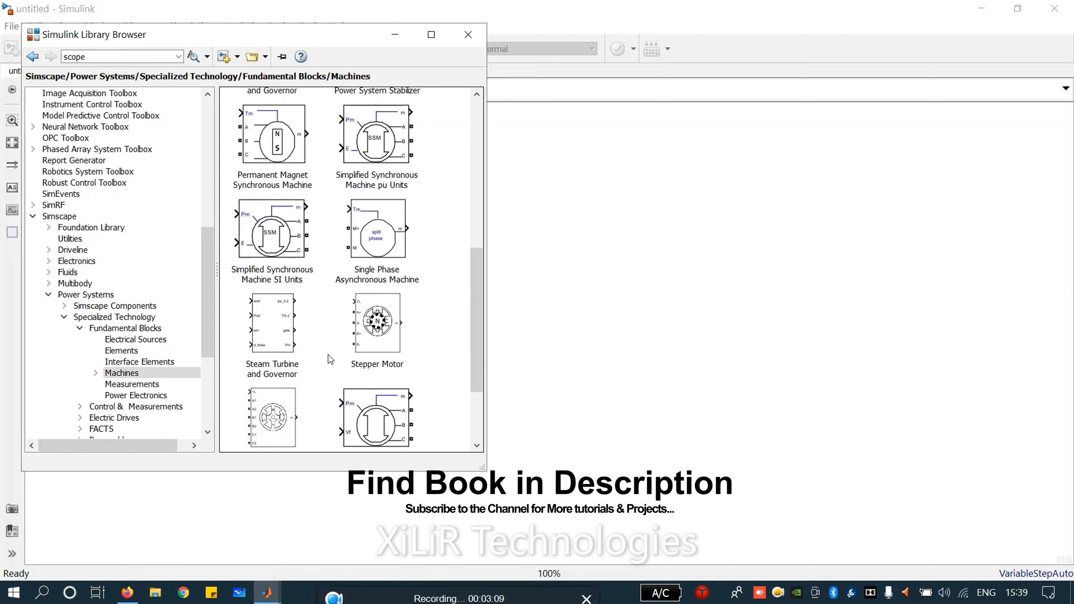
pyautogui.scroll(-2, 331, 359)
# Add a Series RLC Branch block from the Elements library to the untitled model
pyautogui.click(134, 365)
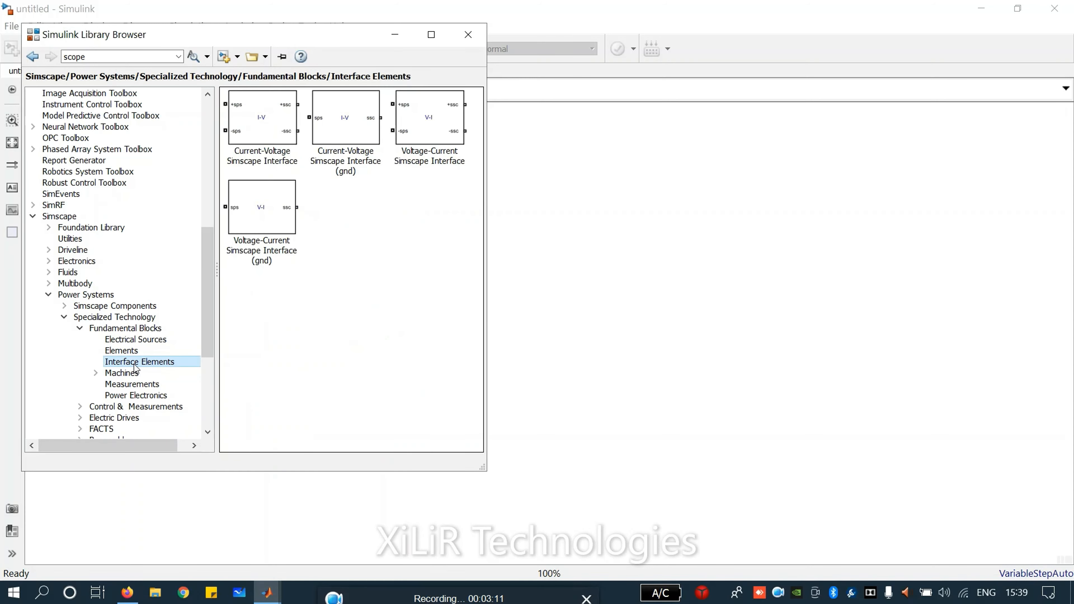
pyautogui.click(125, 353)
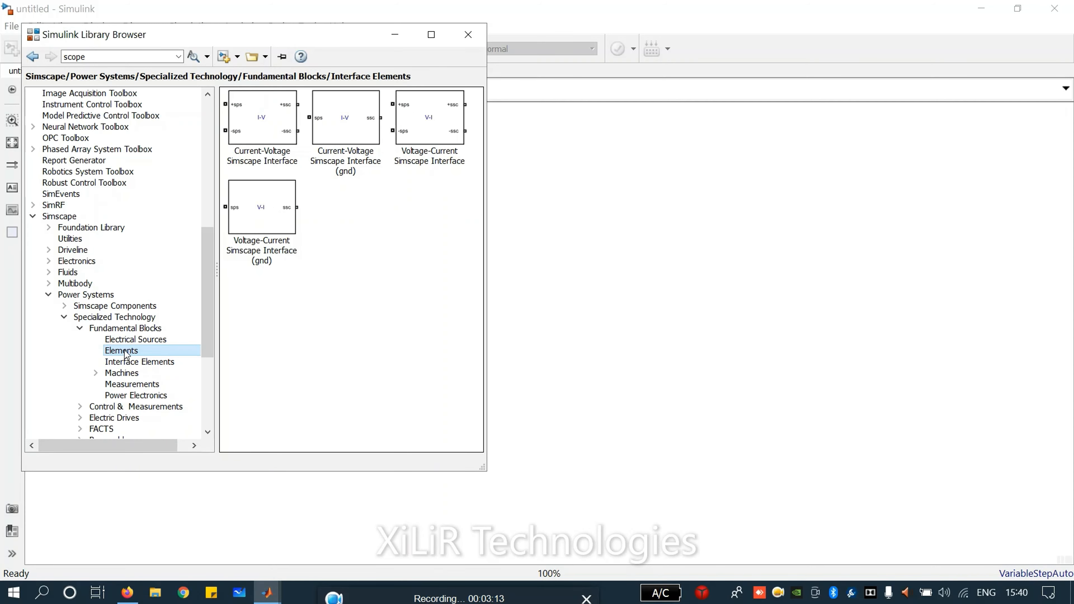
pyautogui.scroll(-1, 367, 363)
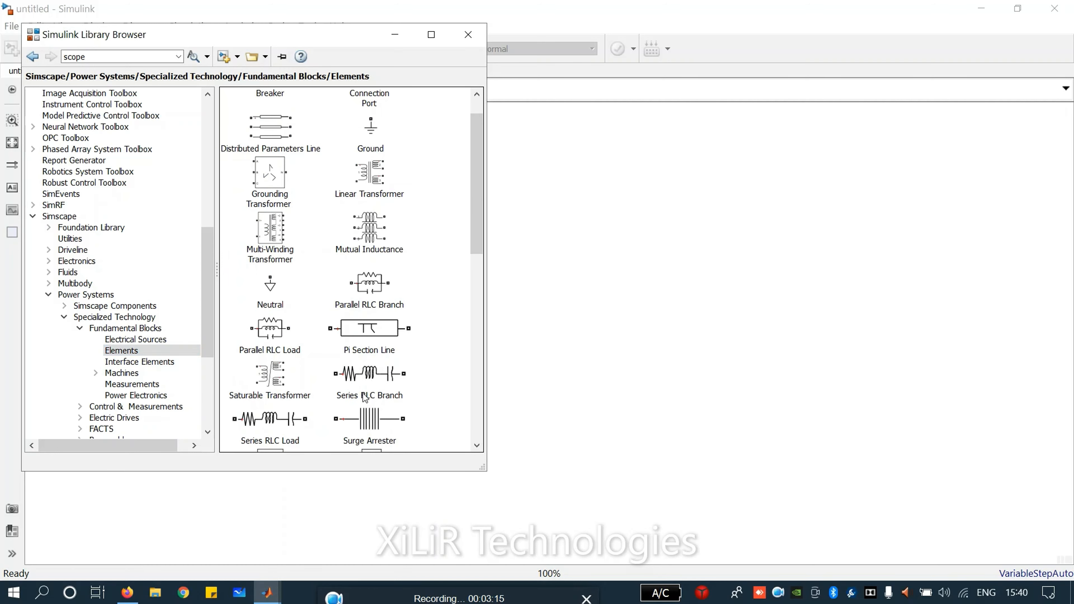
pyautogui.rightClick(371, 376)
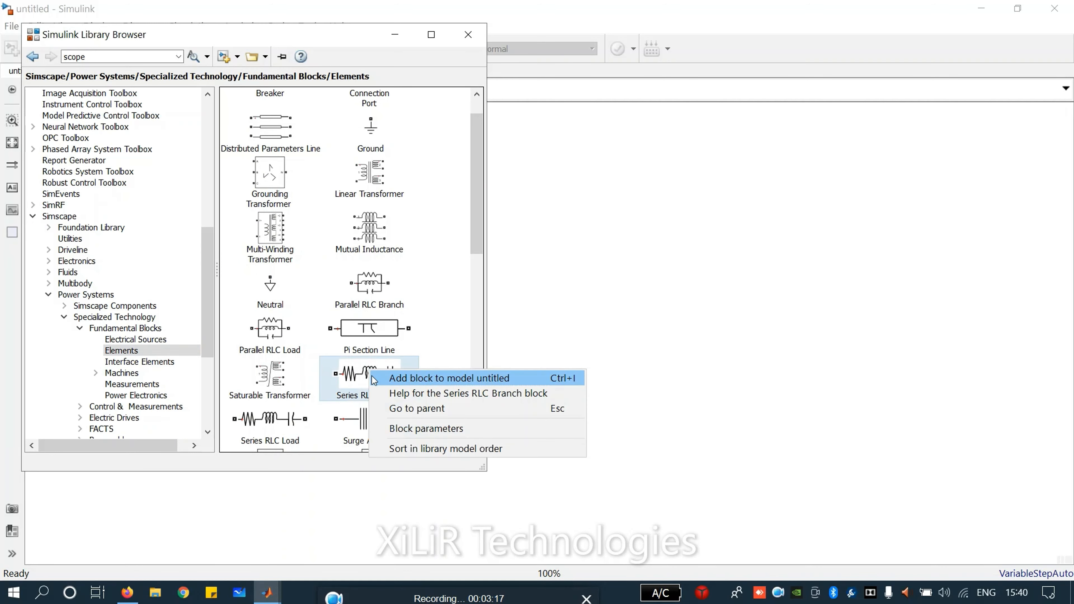
pyautogui.click(418, 379)
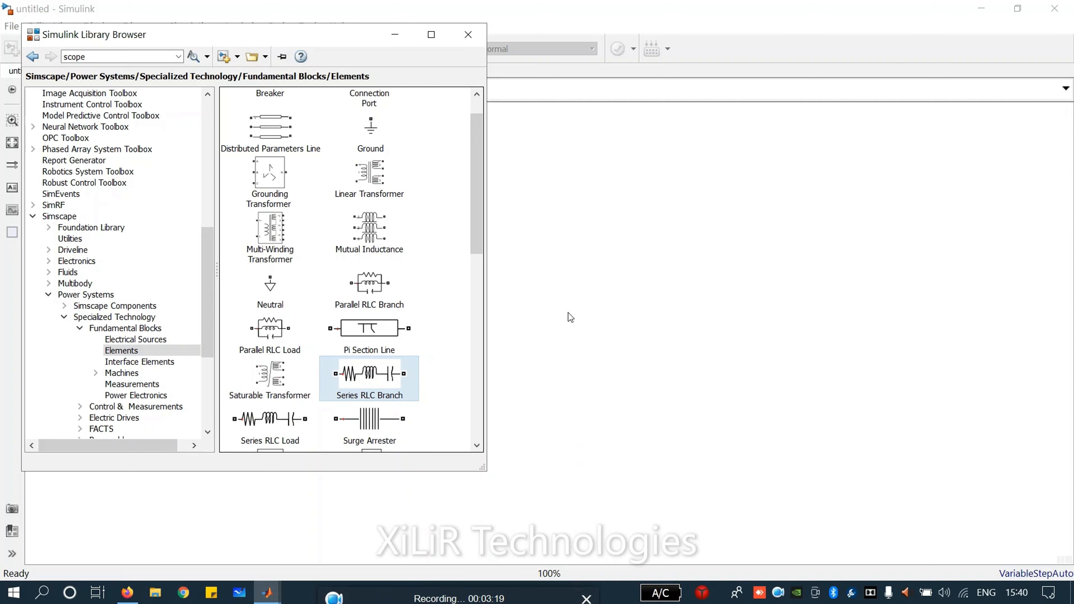
pyautogui.moveTo(321, 44)
pyautogui.mouseDown()
pyautogui.moveTo(948, 48)
pyautogui.moveTo(574, 65)
pyautogui.moveTo(316, 50)
pyautogui.mouseUp()
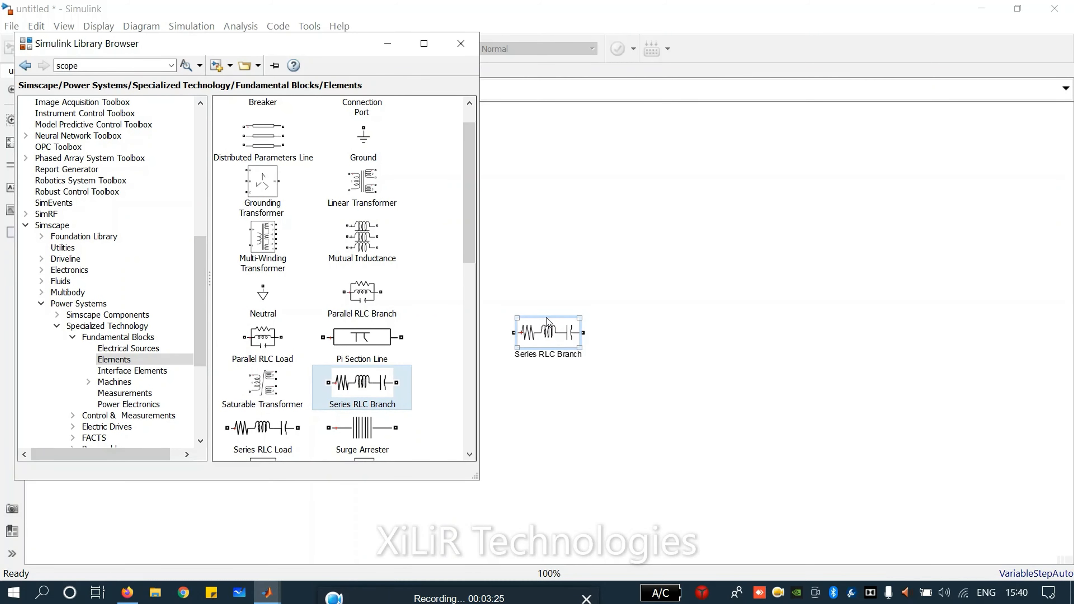
# Look through the remaining blocks of the Elements library and view the Interface Elements library
pyautogui.scroll(-3, 363, 412)
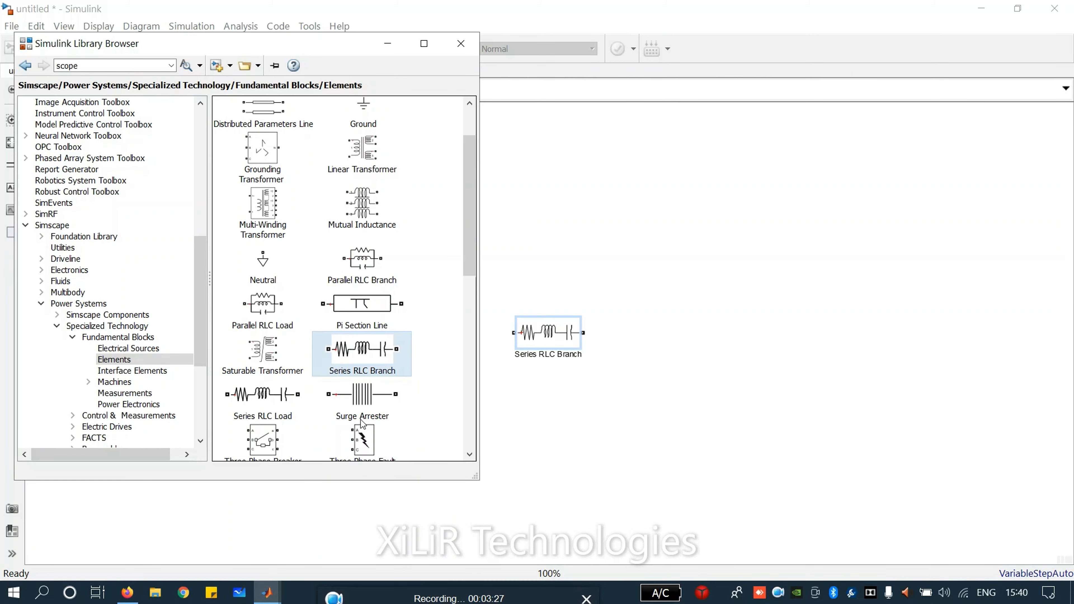
pyautogui.scroll(-10, 363, 419)
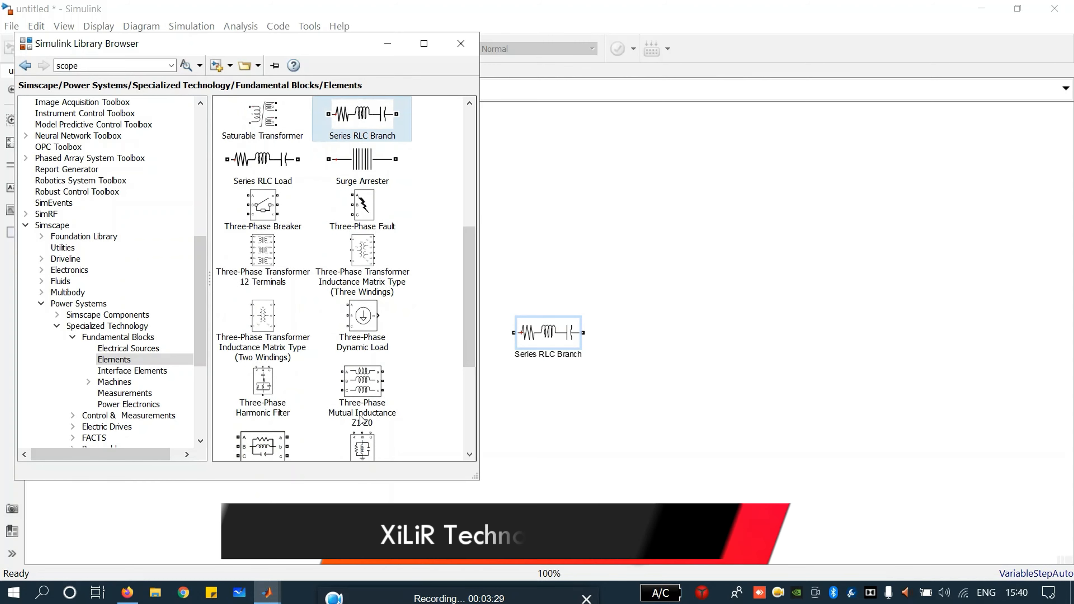
pyautogui.click(132, 370)
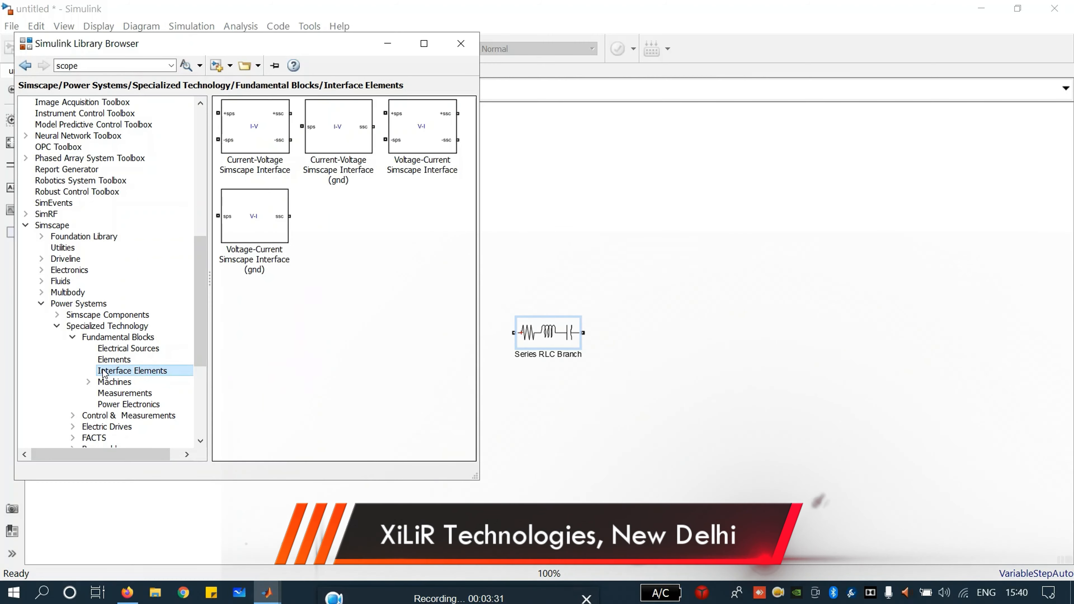
# Add a DC Voltage Source block from the Electrical Sources library to the untitled model
pyautogui.click(123, 348)
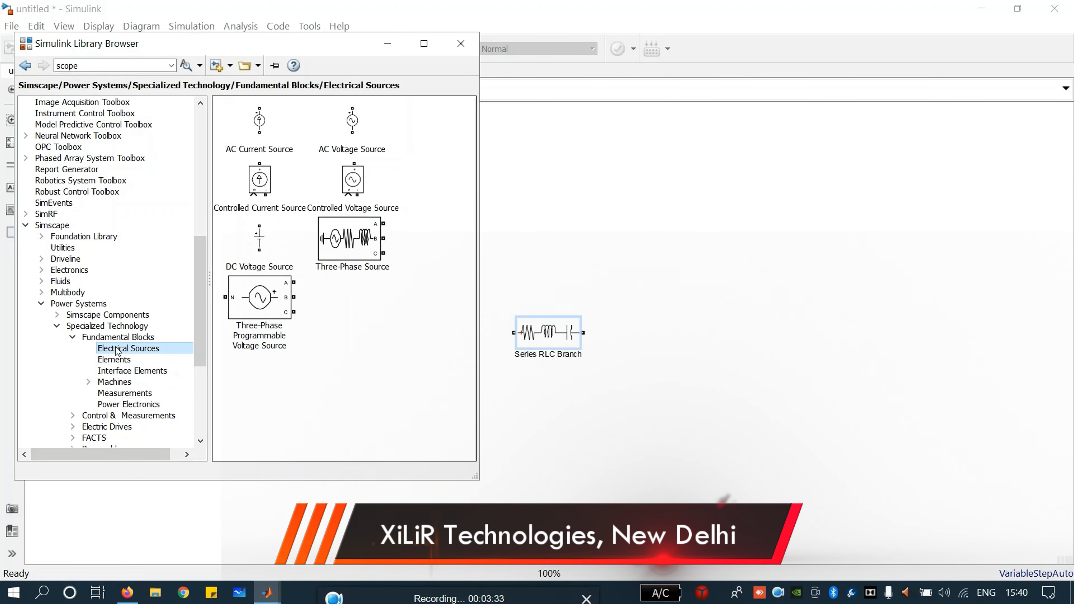
pyautogui.rightClick(262, 241)
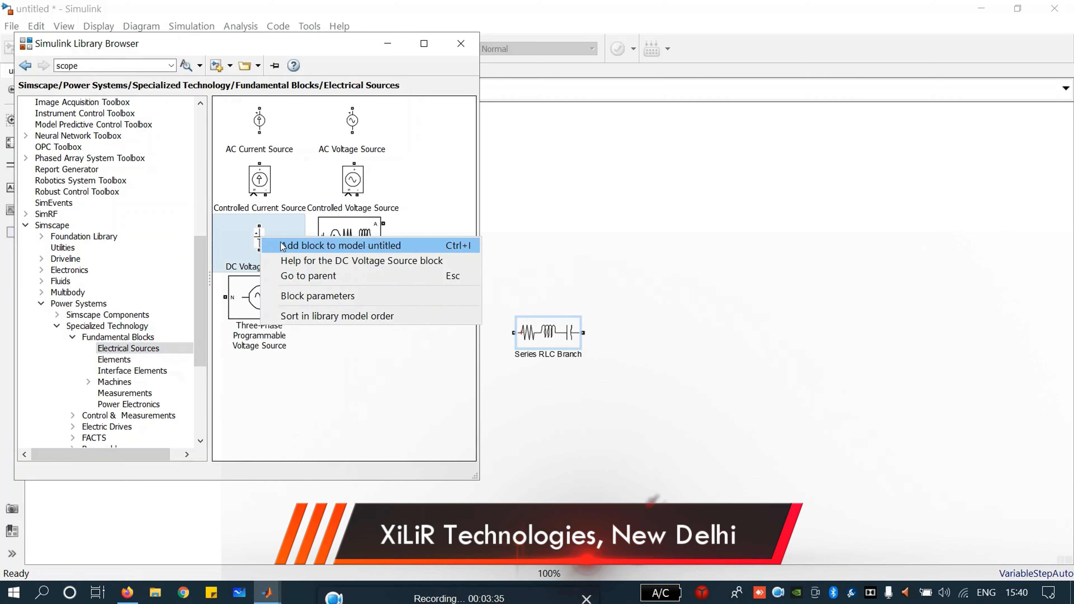
pyautogui.click(296, 243)
# Add the Current Measurement and Voltage Measurement blocks from the Measurements library to the untitled model
pyautogui.click(139, 393)
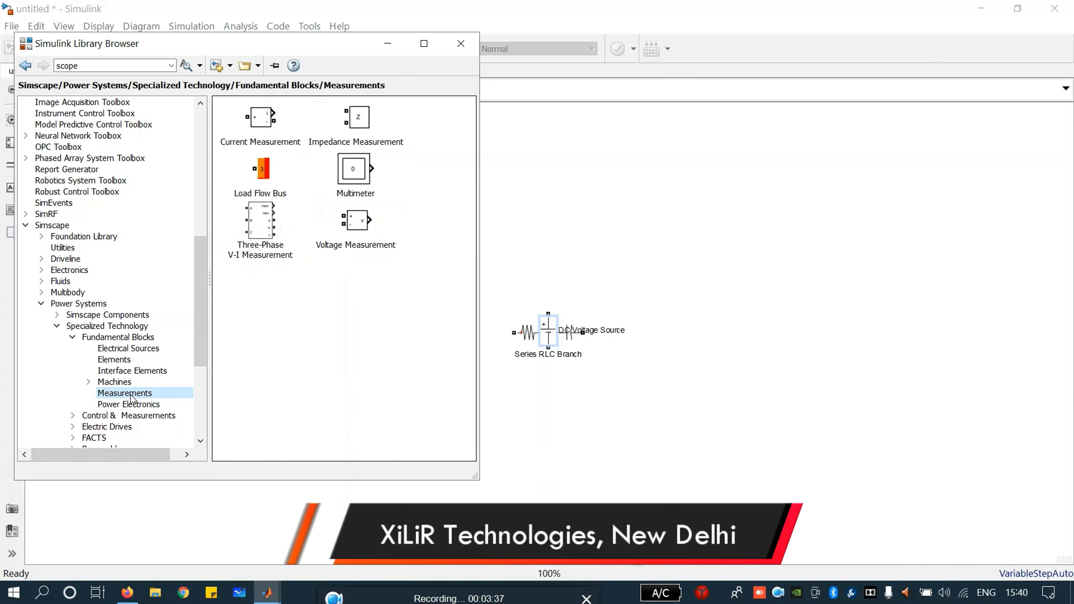
pyautogui.rightClick(256, 116)
pyautogui.click(296, 122)
pyautogui.rightClick(349, 221)
pyautogui.click(381, 230)
# Add an IGBT/Diode block from the Power Electronics library to the untitled model
pyautogui.click(129, 404)
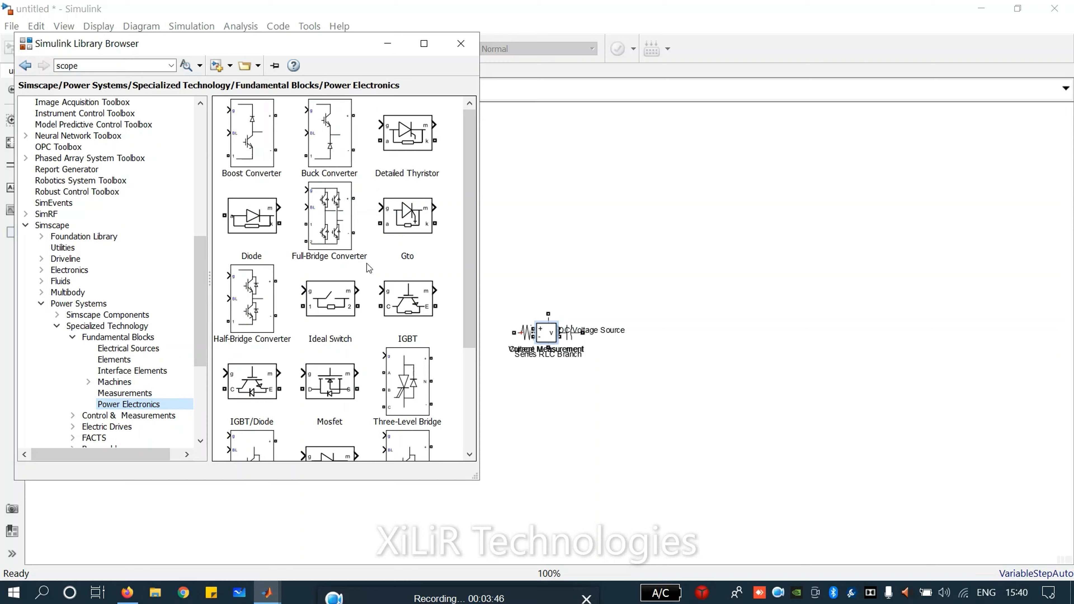
pyautogui.scroll(-1, 396, 361)
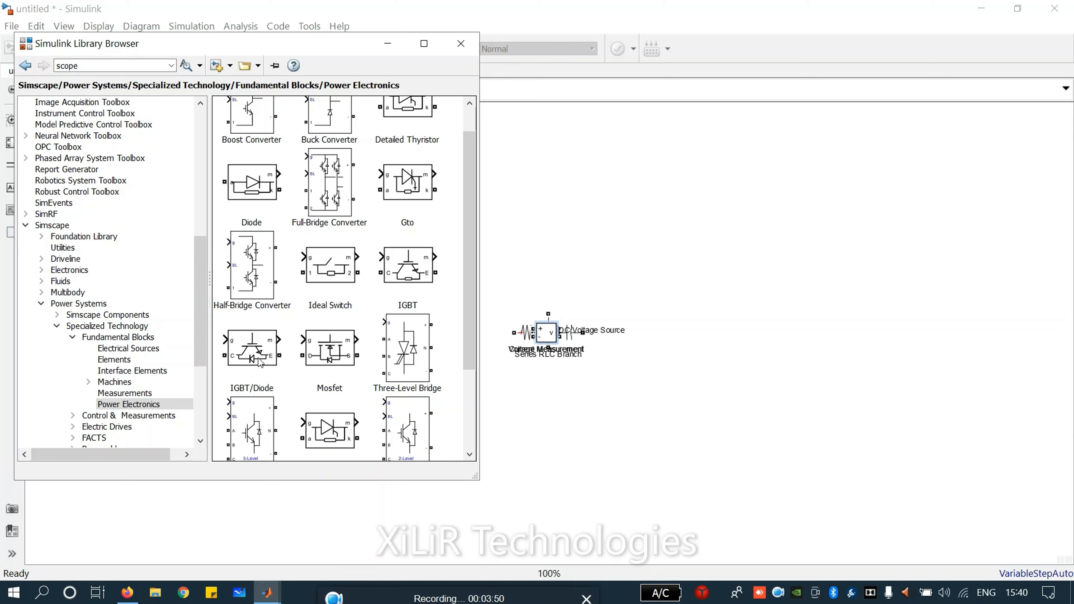
pyautogui.click(332, 370)
pyautogui.rightClick(251, 360)
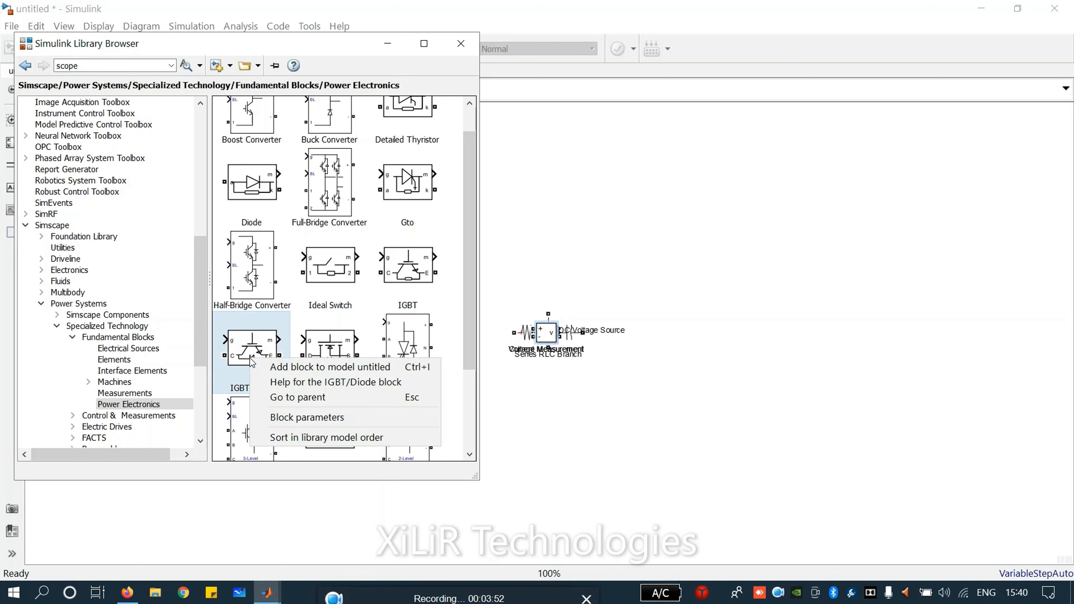
pyautogui.click(288, 367)
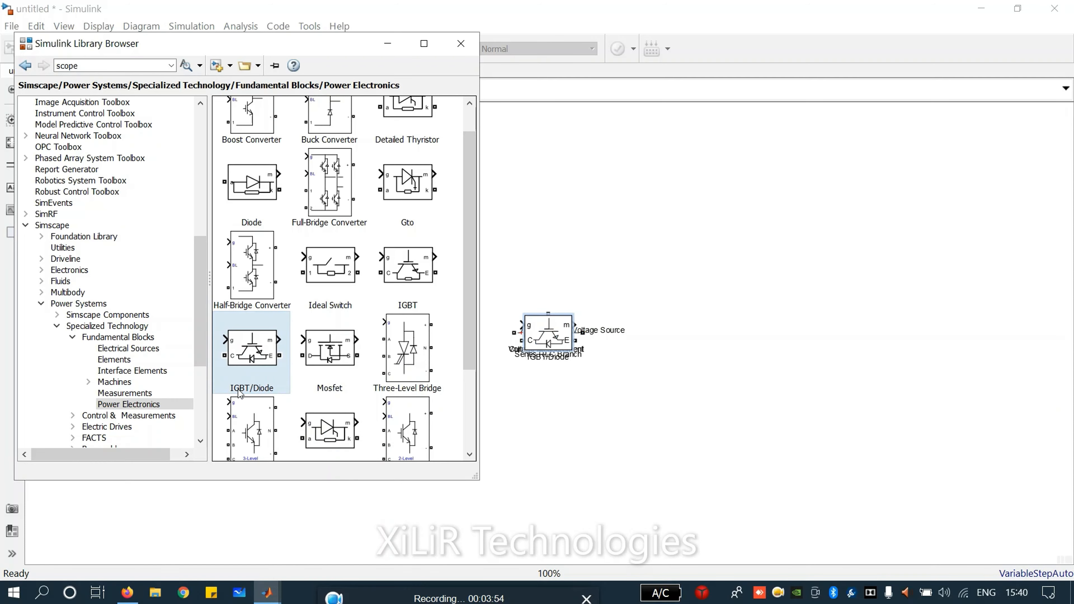
# Look through the remaining Power Electronics blocks and the other Specialized Technology libraries in the library tree
pyautogui.scroll(-4, 355, 424)
pyautogui.scroll(-2, 328, 378)
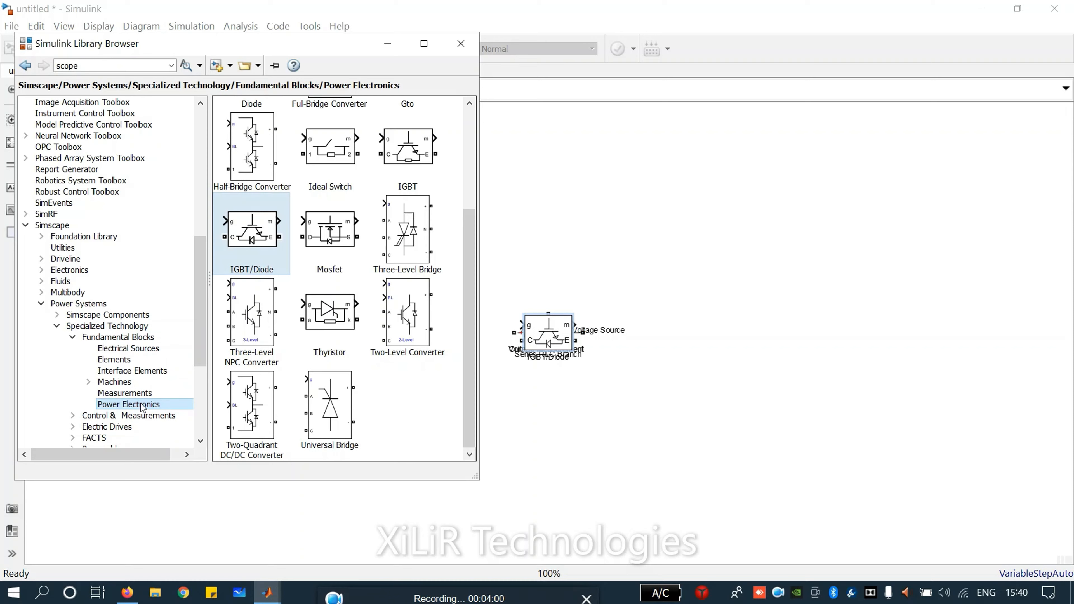
pyautogui.scroll(-1, 134, 413)
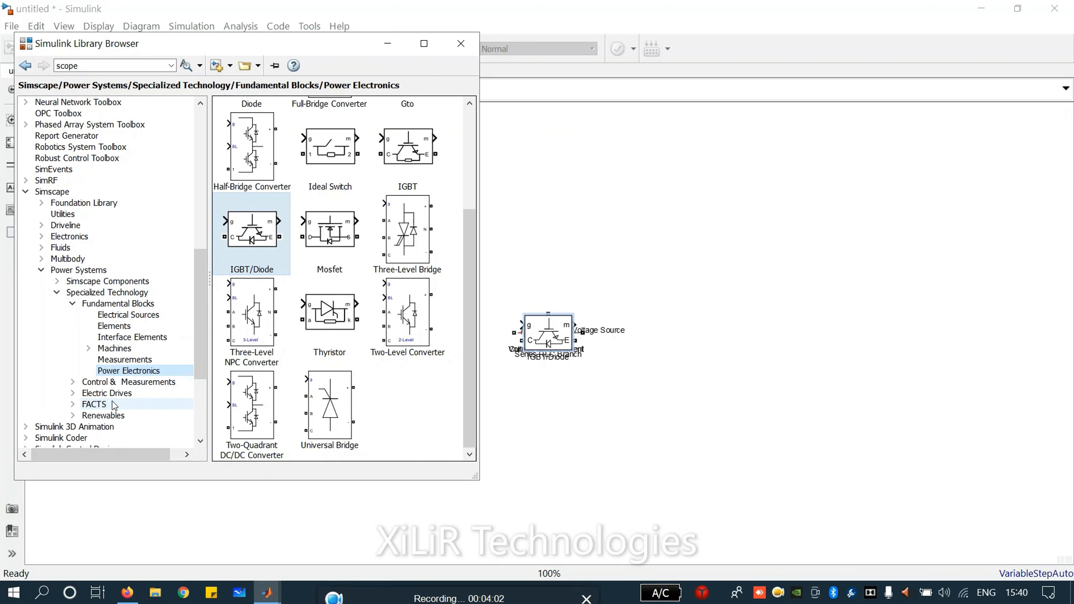
# Look through the Solar and Wind Generation libraries under Renewables, and the FACTS library
pyautogui.click(74, 415)
pyautogui.click(106, 428)
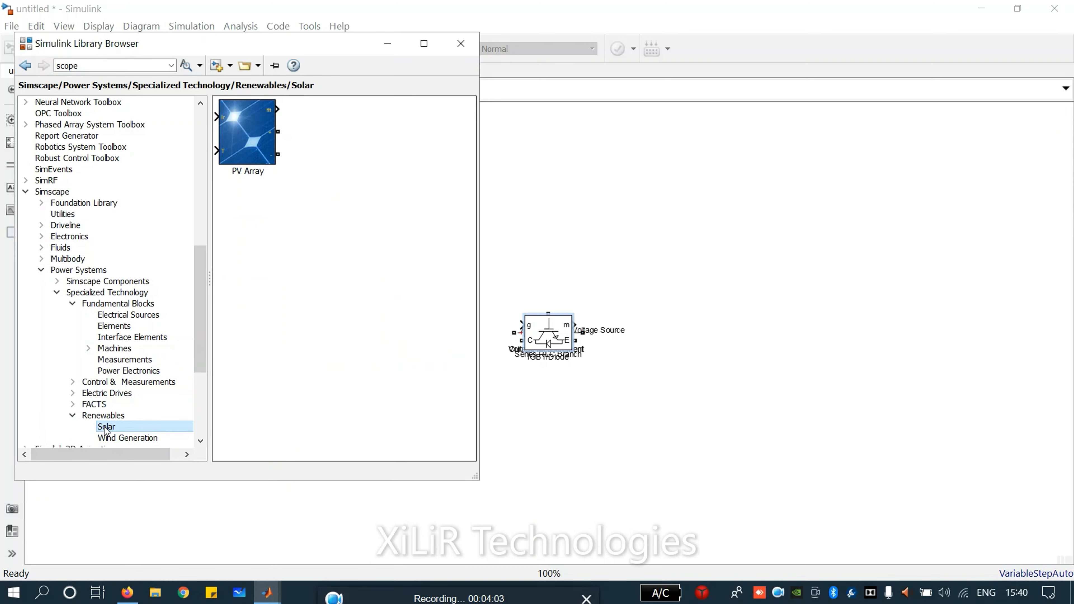
pyautogui.click(251, 153)
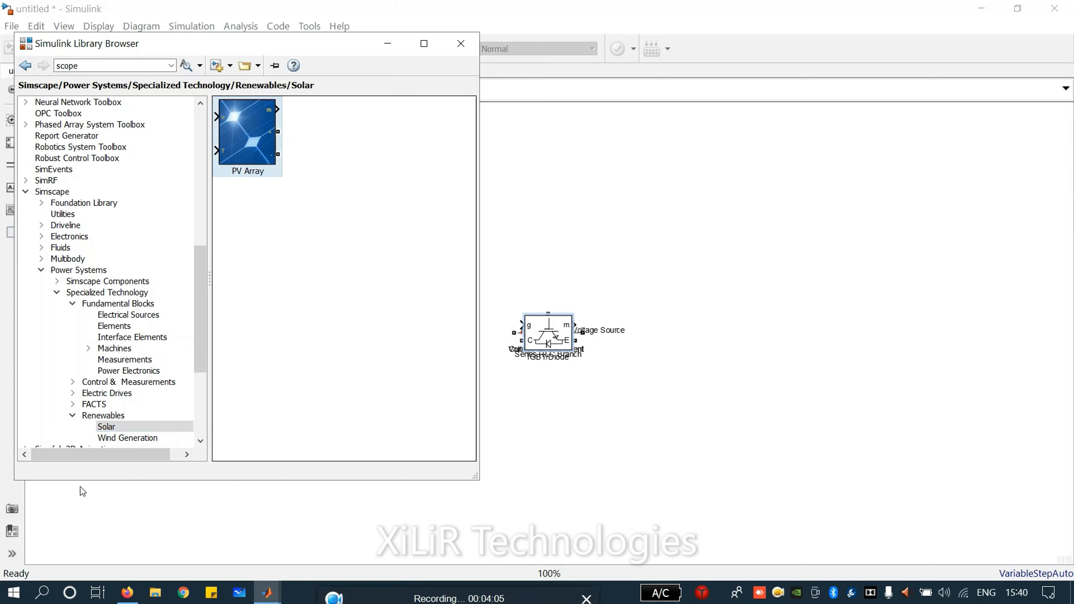
pyautogui.click(119, 440)
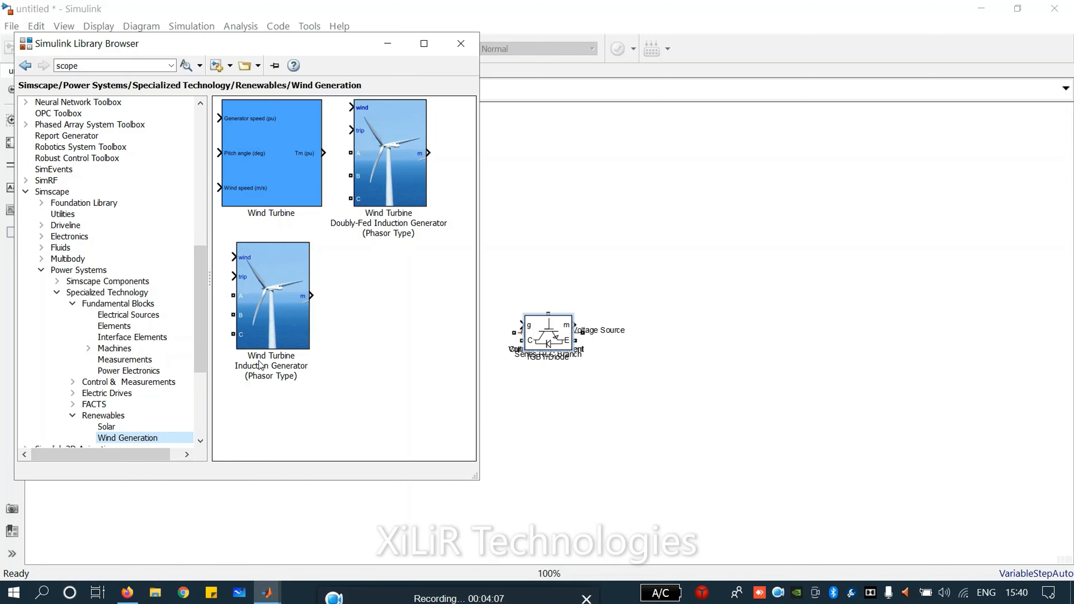
pyautogui.click(94, 404)
pyautogui.scroll(-1, 89, 402)
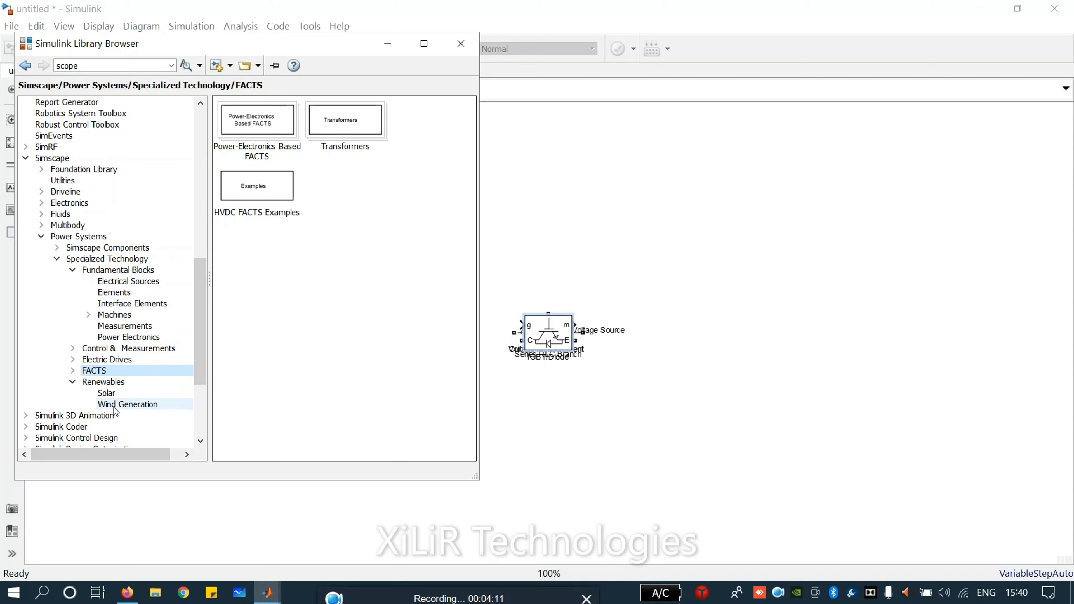
# Search the block libraries for "solar" and read the description of the PV Array block
pyautogui.doubleClick(94, 66)
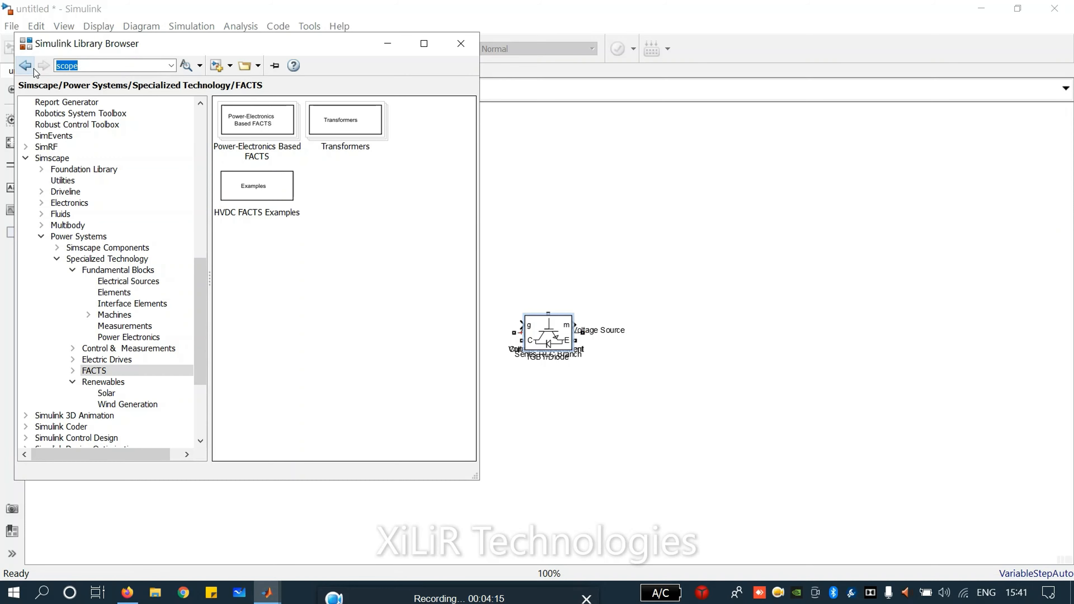
pyautogui.write('solar')
pyautogui.press('Return')
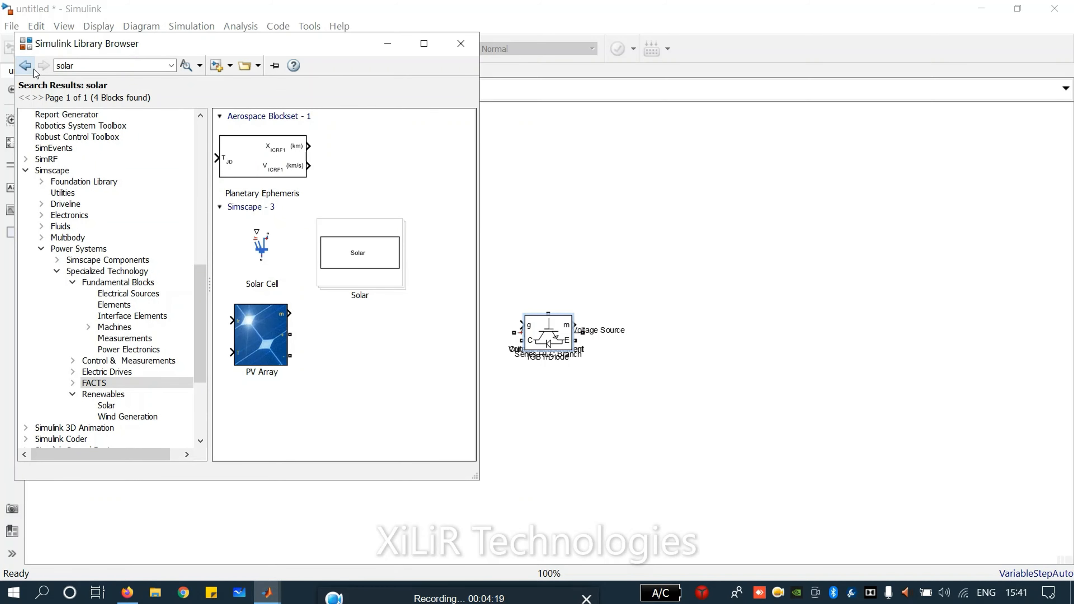
pyautogui.click(275, 336)
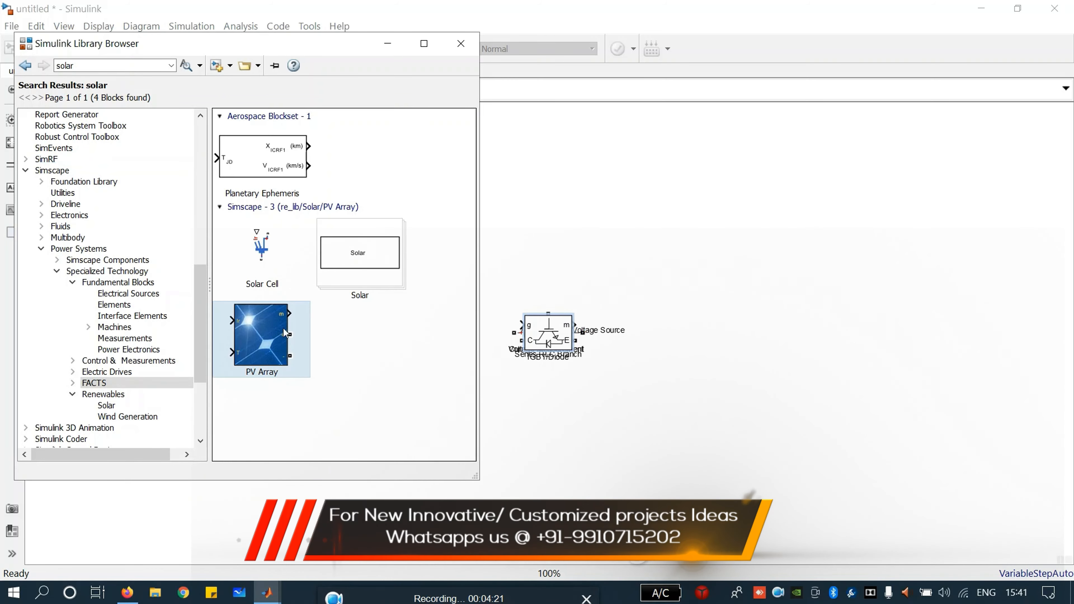
pyautogui.moveTo(264, 352)
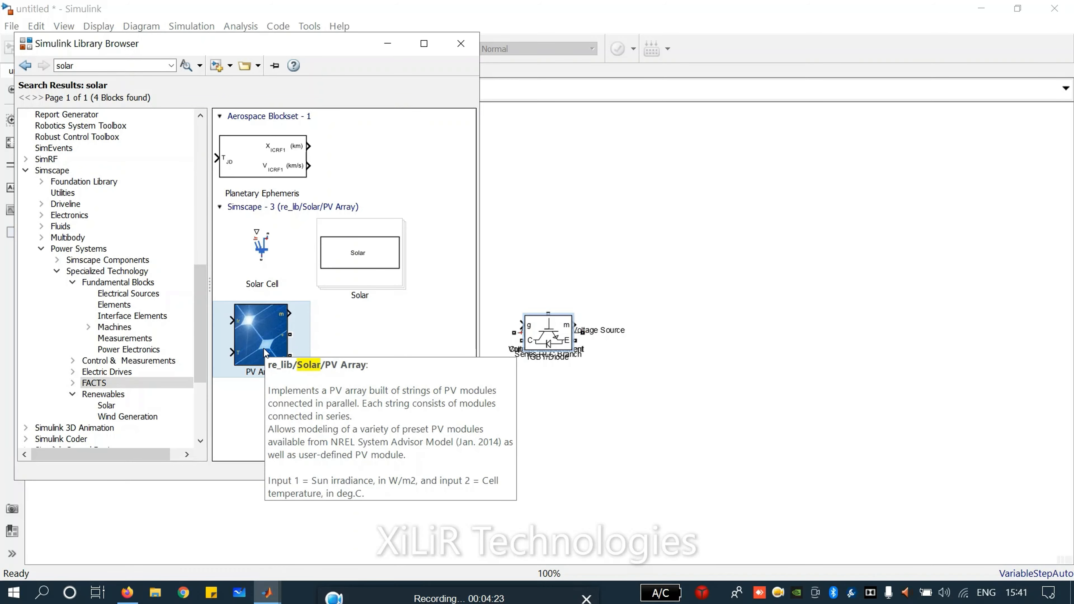
pyautogui.click(88, 66)
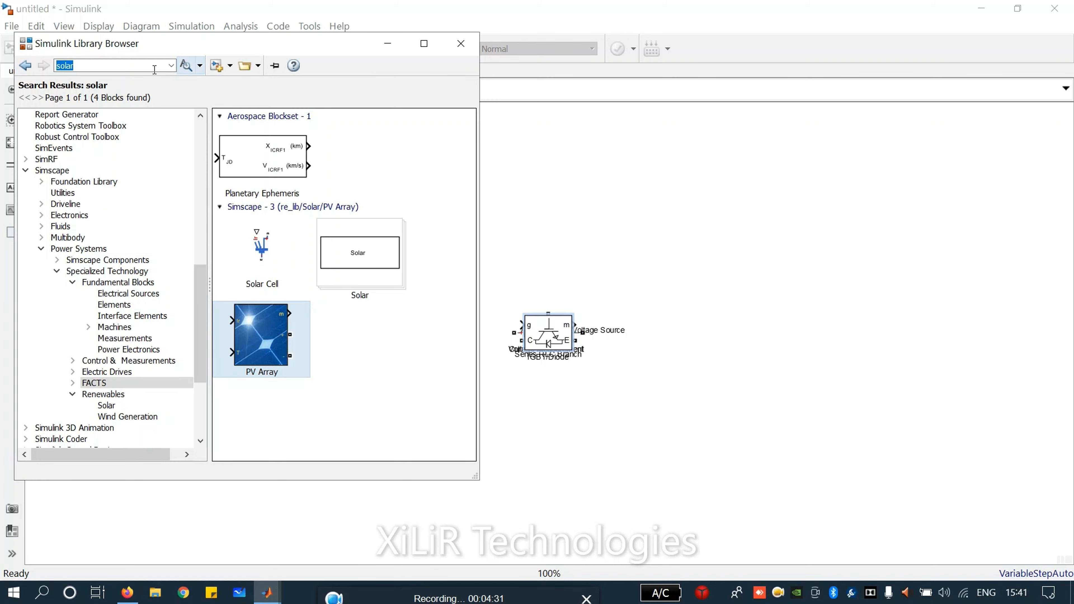
# Spread the stacked IGBT/Diode, Voltage Measurement, Current Measurement and DC Voltage Source blocks apart, clear of the Series RLC Branch
pyautogui.click(609, 239)
pyautogui.click(534, 334)
pyautogui.moveTo(540, 338); pyautogui.dragTo(443, 204)
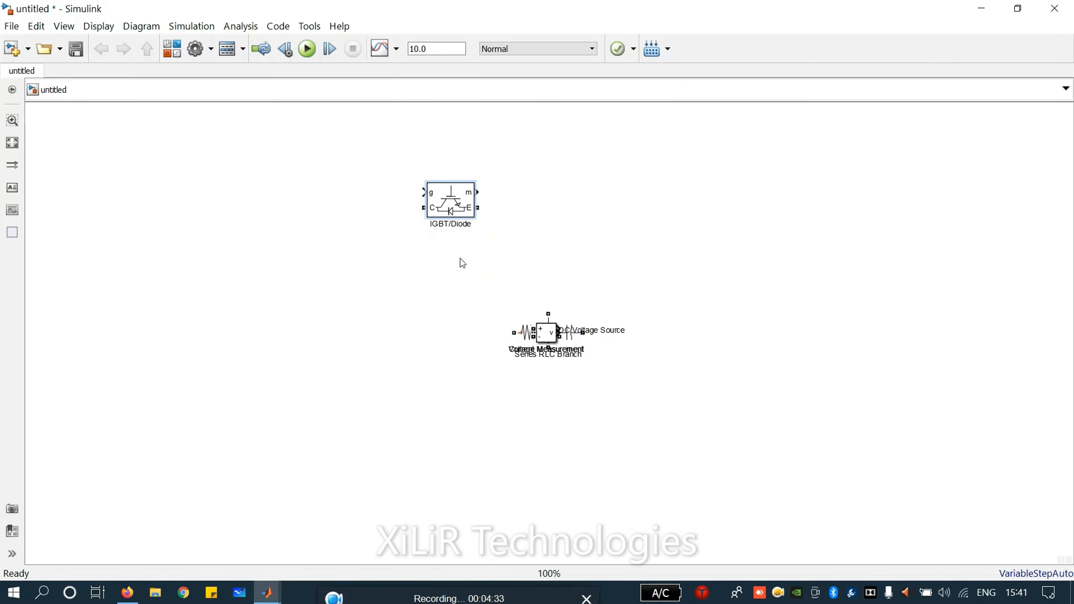
pyautogui.moveTo(541, 337); pyautogui.dragTo(600, 214)
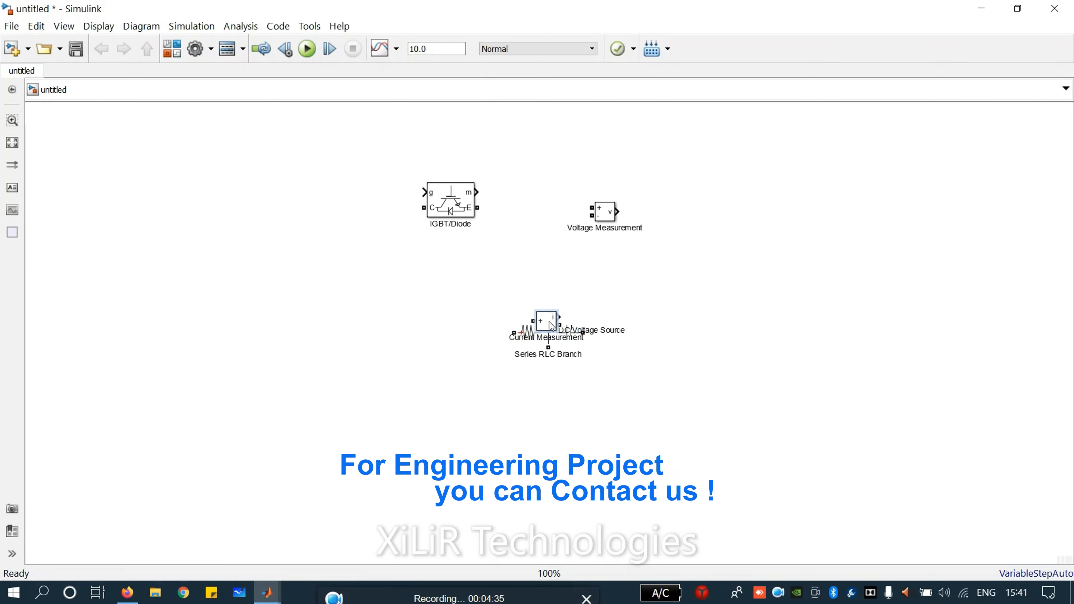
pyautogui.moveTo(545, 332); pyautogui.dragTo(647, 267)
pyautogui.moveTo(546, 334); pyautogui.dragTo(329, 333)
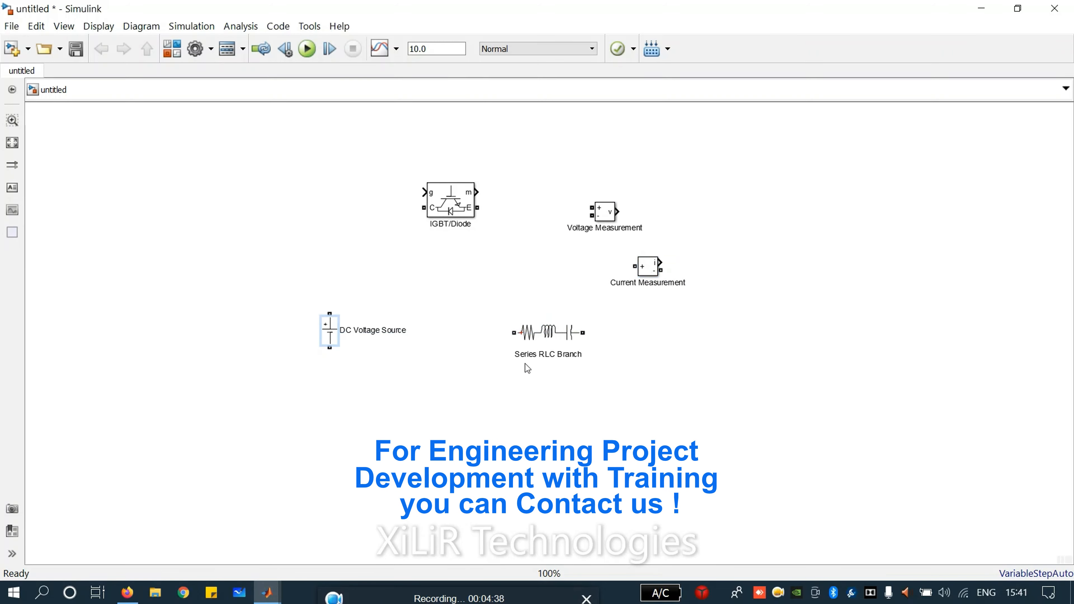
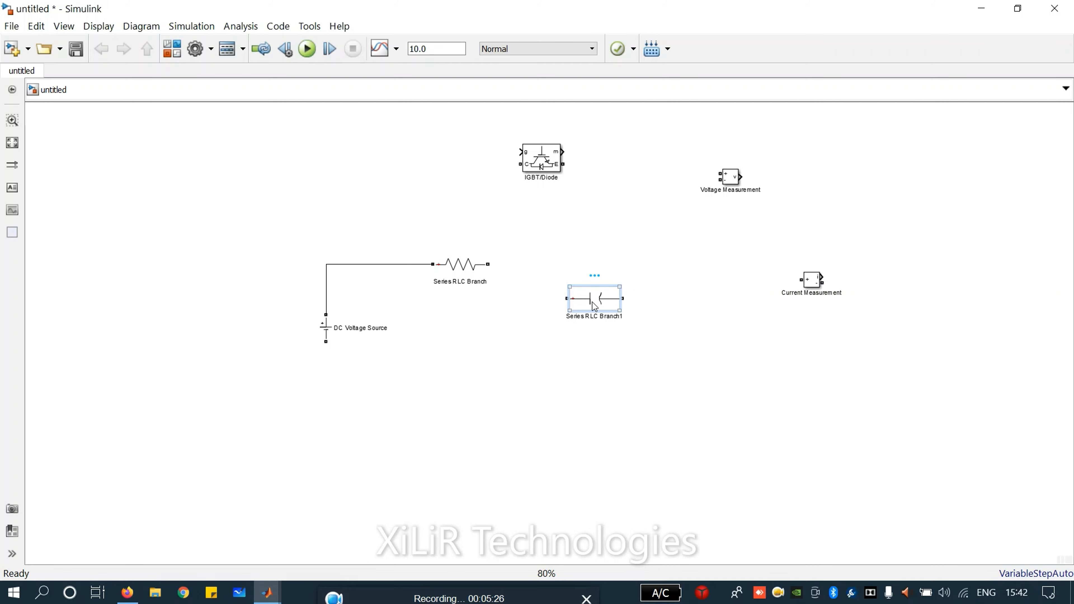
# Rotate the capacitor branch upright, wire it across the source and series resistor, and connect the IGBT/Diode collector to the resistor-capacitor junction
pyautogui.hotkey('ctrl', 'r')
pyautogui.moveTo(592, 309); pyautogui.dragTo(551, 346)
pyautogui.moveTo(488, 264)
pyautogui.mouseDown()
pyautogui.moveTo(545, 276)
pyautogui.moveTo(554, 309)
pyautogui.mouseUp()
pyautogui.moveTo(331, 340)
pyautogui.mouseDown()
pyautogui.moveTo(338, 359)
pyautogui.moveTo(537, 391)
pyautogui.moveTo(556, 368)
pyautogui.moveTo(518, 372)
pyautogui.moveTo(518, 427)
pyautogui.mouseUp()
pyautogui.moveTo(536, 160)
pyautogui.mouseDown()
pyautogui.moveTo(635, 232)
pyautogui.moveTo(647, 260)
pyautogui.moveTo(552, 265)
pyautogui.mouseUp()
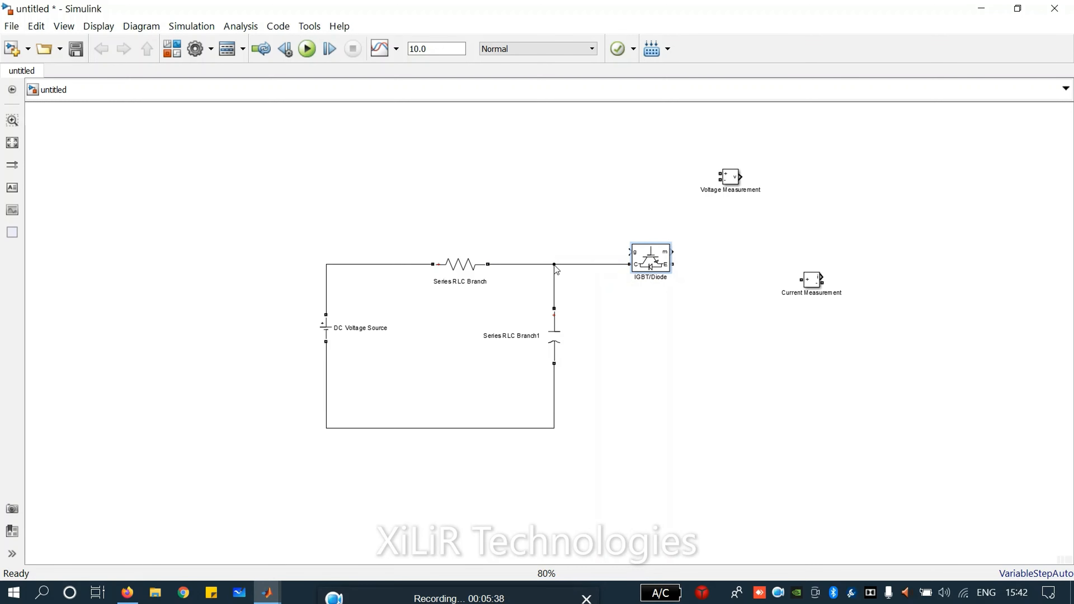
# Copy the resistor branch, rotate it upright and wire it as load between the IGBT/Diode emitter and the return line, moving Current Measurement clear
pyautogui.click(470, 271)
pyautogui.moveTo(469, 272); pyautogui.dragTo(784, 345)
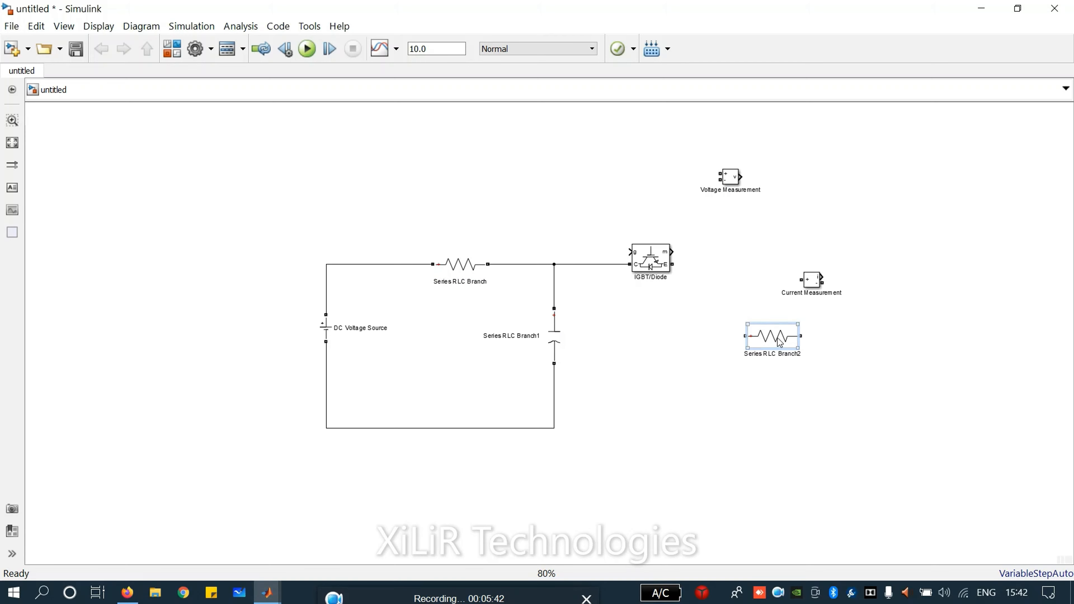
pyautogui.hotkey('ctrl', 'r')
pyautogui.moveTo(773, 308); pyautogui.dragTo(673, 264)
pyautogui.moveTo(772, 364)
pyautogui.mouseDown()
pyautogui.moveTo(751, 417)
pyautogui.moveTo(553, 428)
pyautogui.mouseUp()
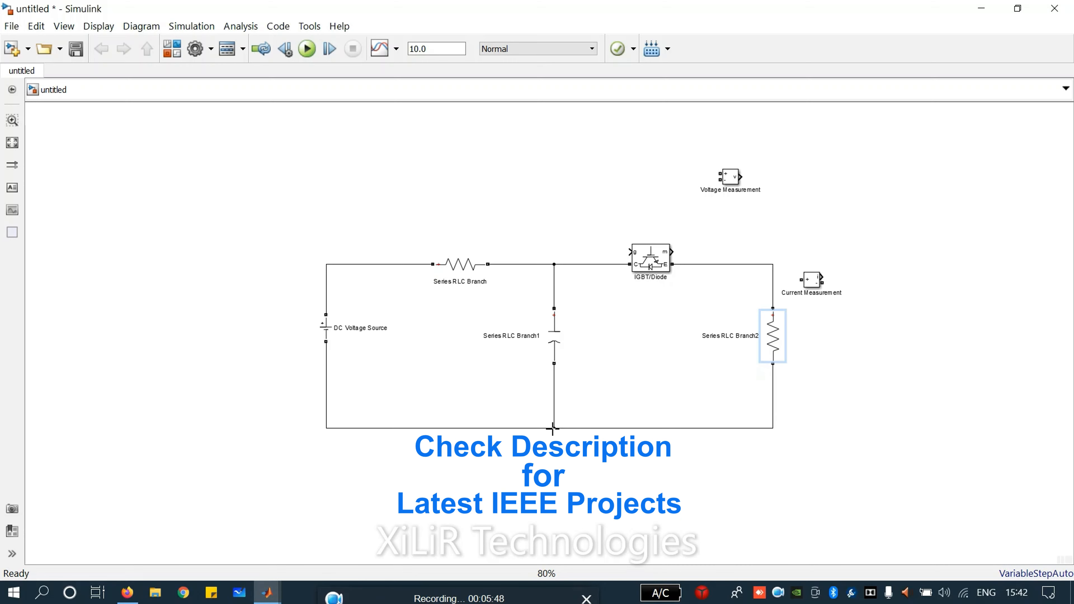
pyautogui.moveTo(813, 283); pyautogui.dragTo(879, 190)
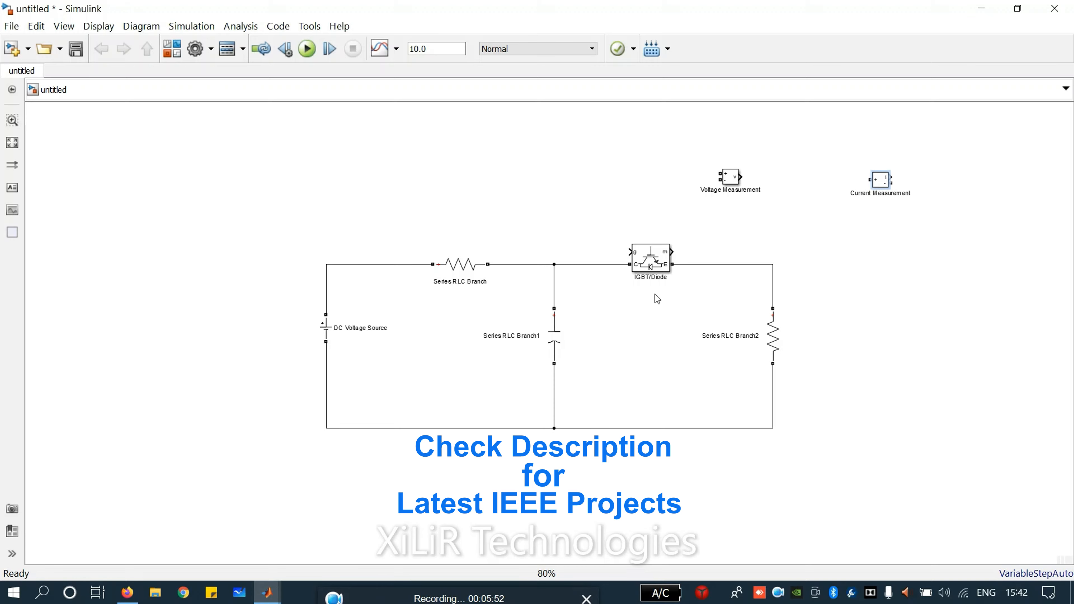
# Add a Pulse Generator block from the Simulink Sources library to the untitled model
pyautogui.click(172, 48)
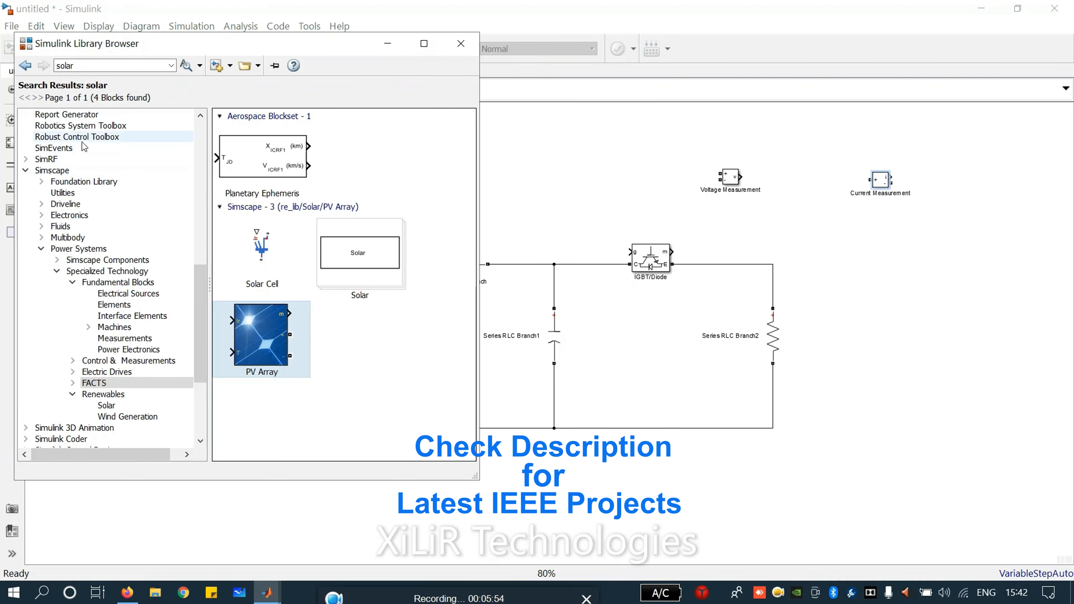
pyautogui.scroll(6, 140, 174)
pyautogui.scroll(5, 142, 177)
pyautogui.click(83, 125)
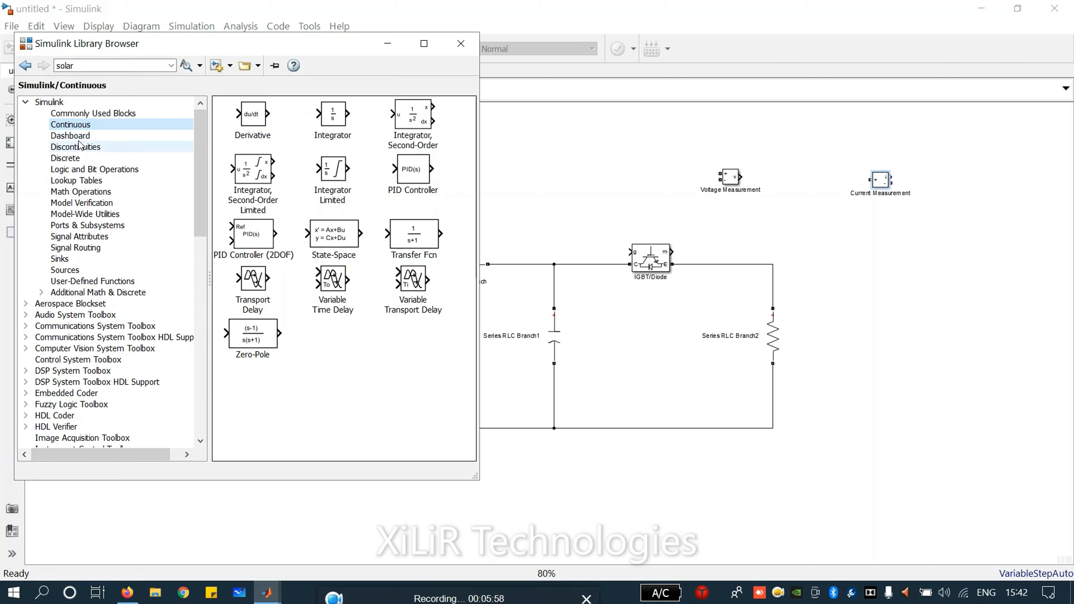
pyautogui.click(80, 147)
pyautogui.click(75, 126)
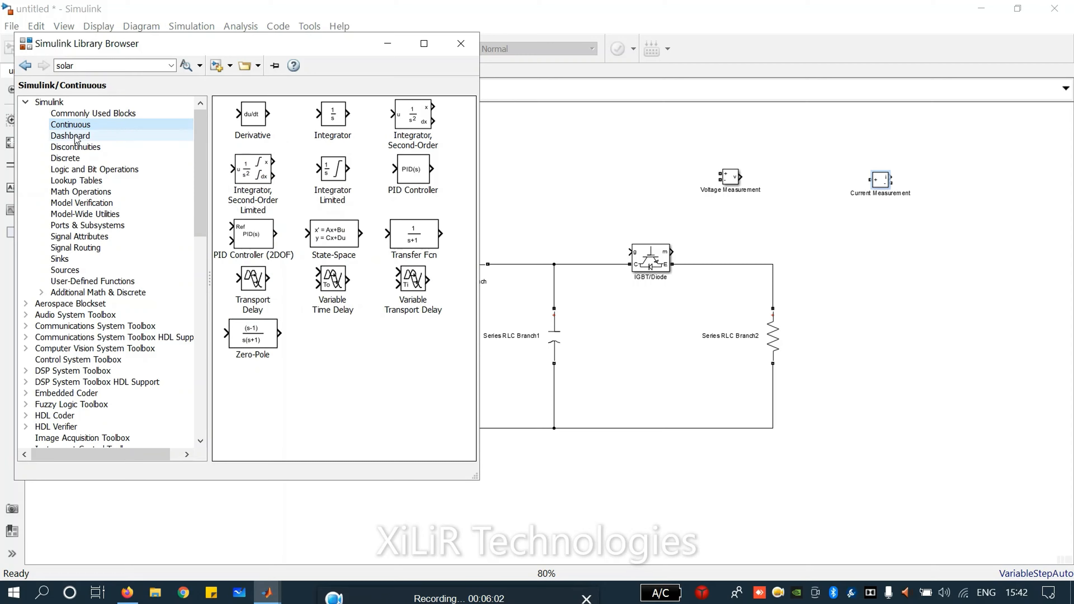
pyautogui.click(75, 135)
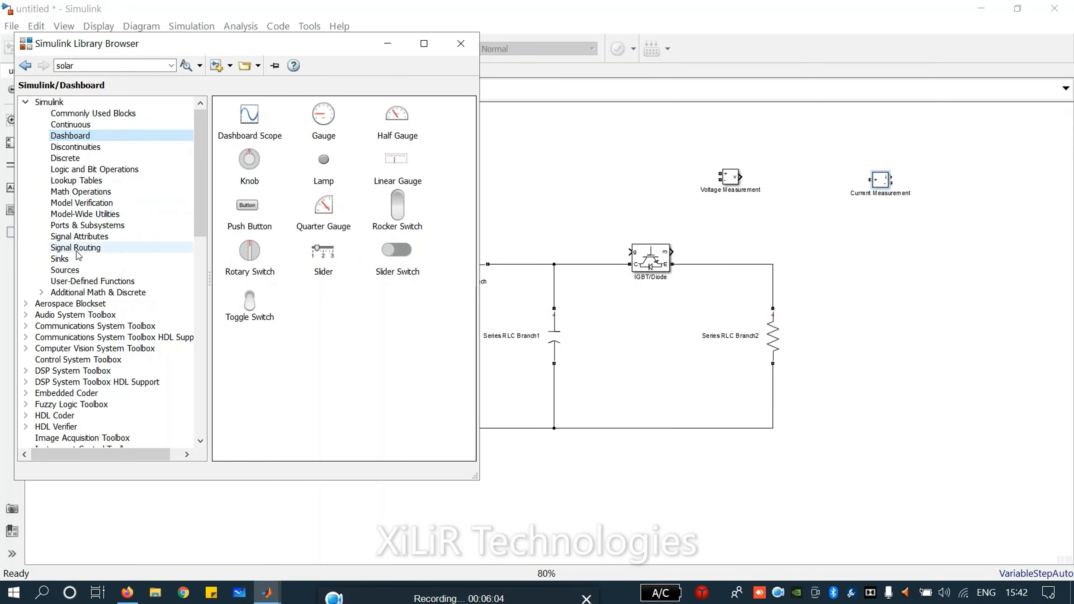
pyautogui.click(59, 259)
pyautogui.click(65, 270)
pyautogui.scroll(-2, 465, 258)
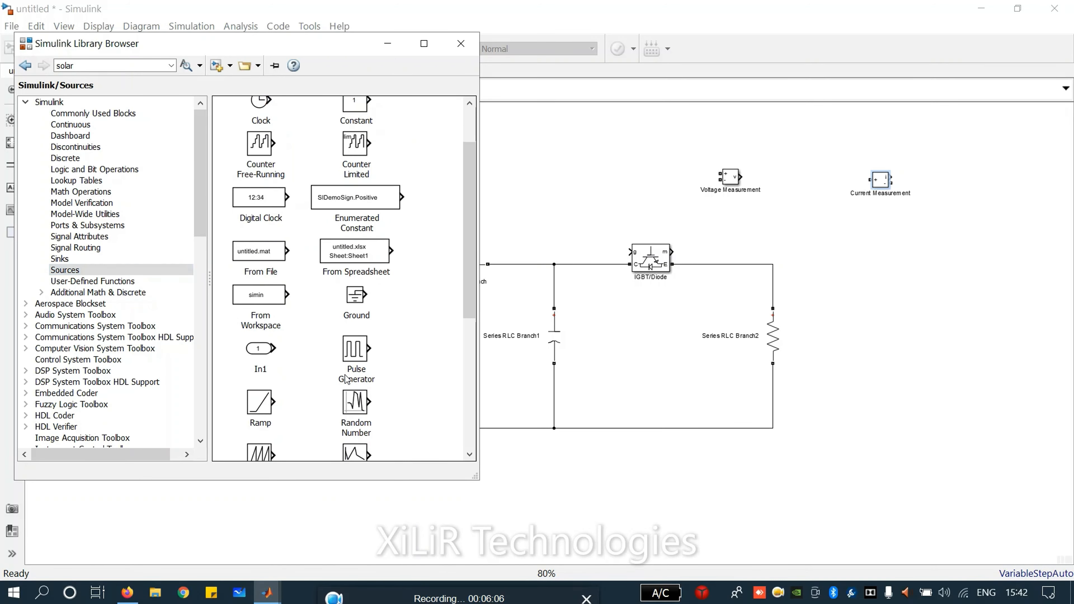
pyautogui.rightClick(351, 347)
pyautogui.click(368, 360)
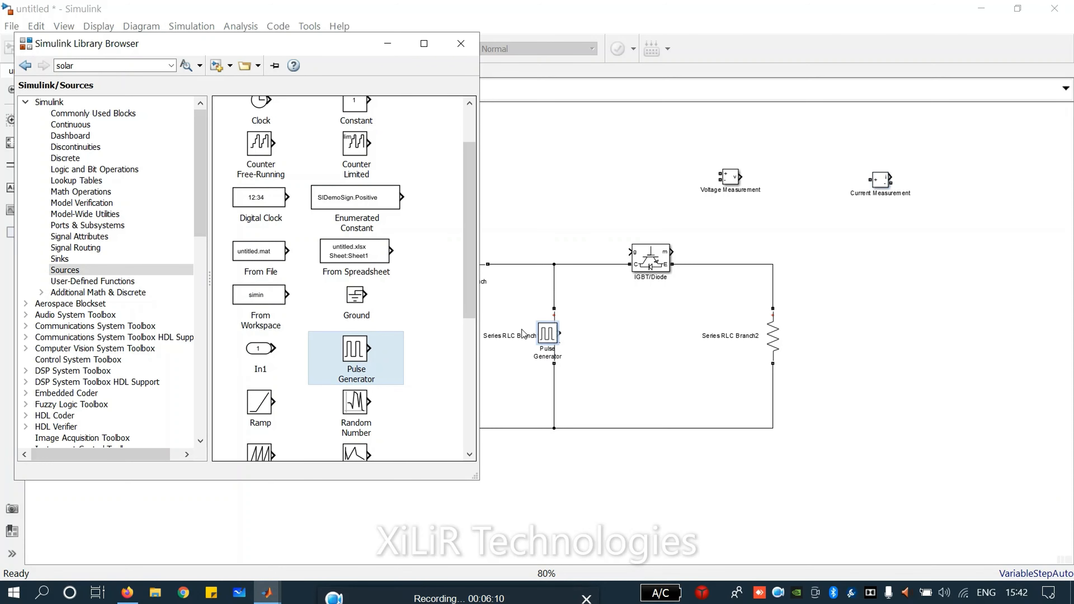
# Connect the Pulse Generator output to the IGBT/Diode gate and wire the Voltage Measurement block across the load resistor
pyautogui.click(582, 344)
pyautogui.moveTo(549, 334)
pyautogui.mouseDown()
pyautogui.moveTo(577, 224)
pyautogui.moveTo(630, 252)
pyautogui.mouseUp()
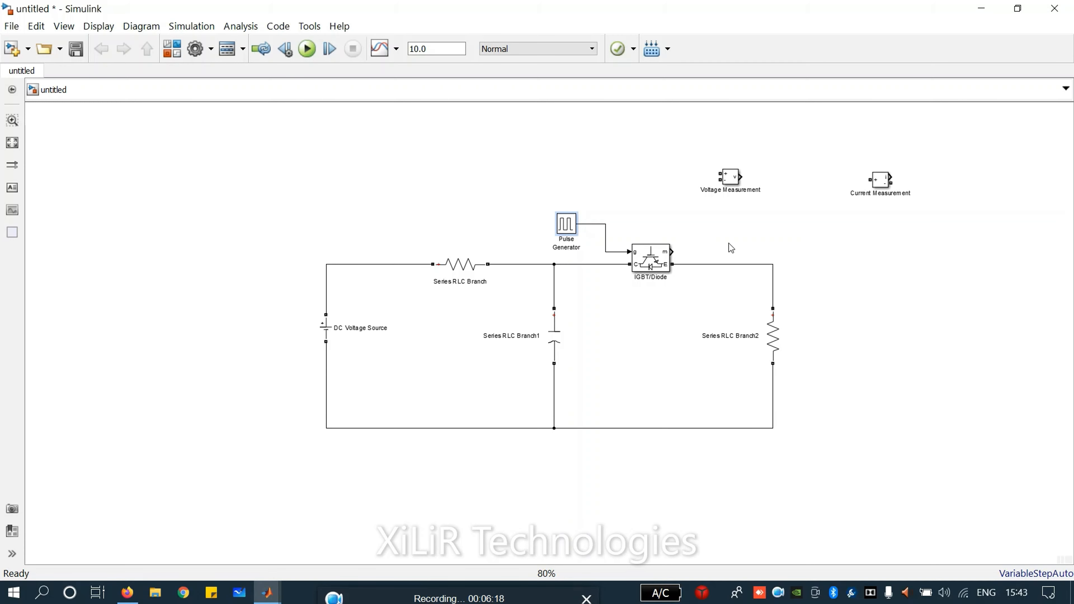
pyautogui.moveTo(731, 178); pyautogui.dragTo(772, 282)
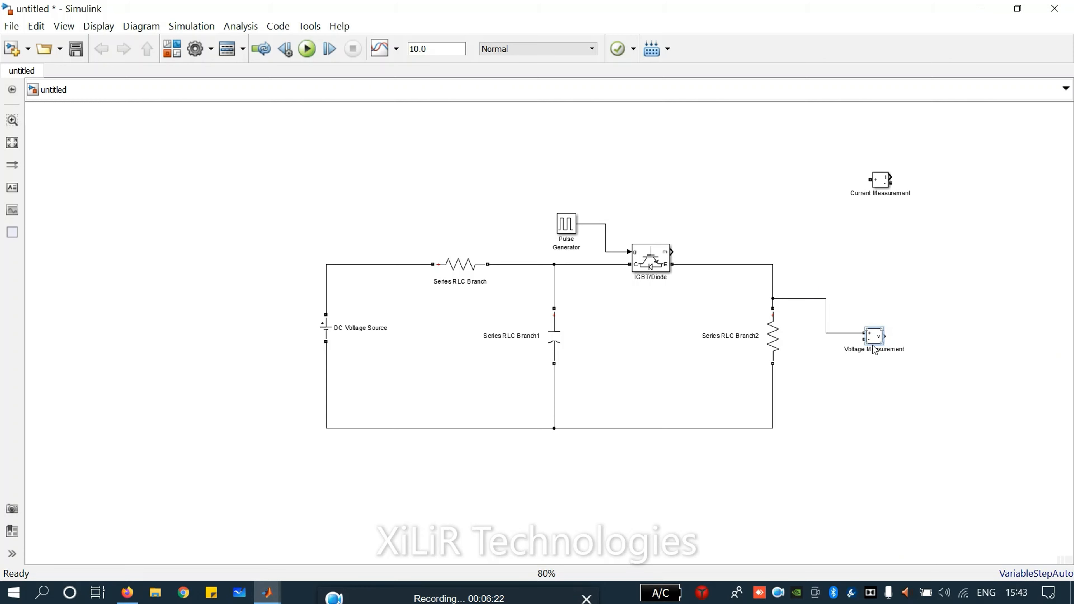
pyautogui.moveTo(865, 339); pyautogui.dragTo(775, 390)
# Rotate the Current Measurement block and insert it in series between the capacitor branch and the return line, replacing the existing wire
pyautogui.moveTo(879, 182); pyautogui.dragTo(587, 382)
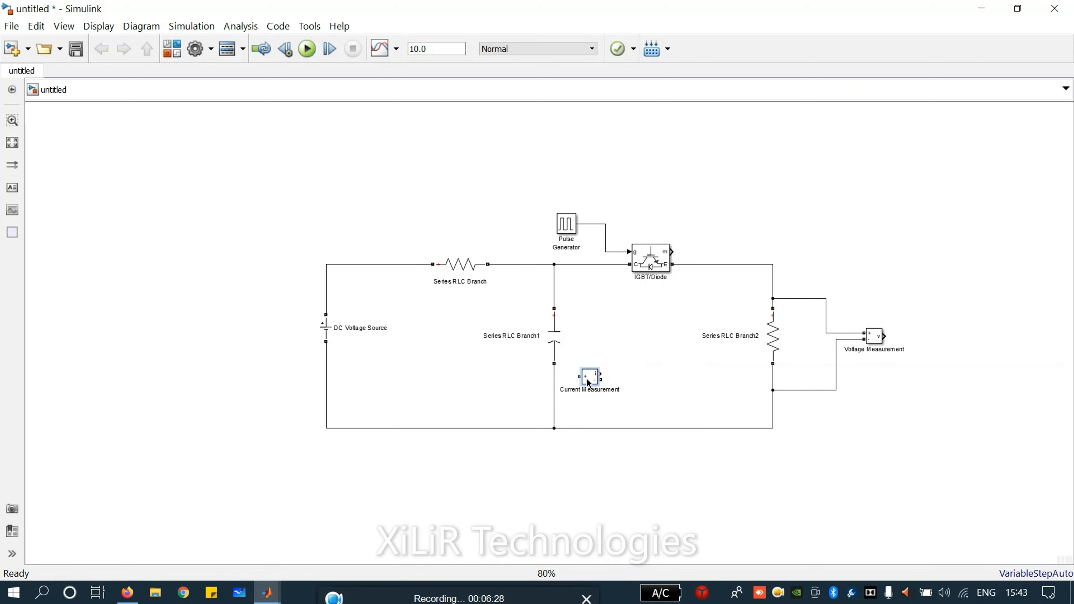
pyautogui.hotkey('ctrl', 'r')
pyautogui.click(554, 321)
pyautogui.click(554, 395)
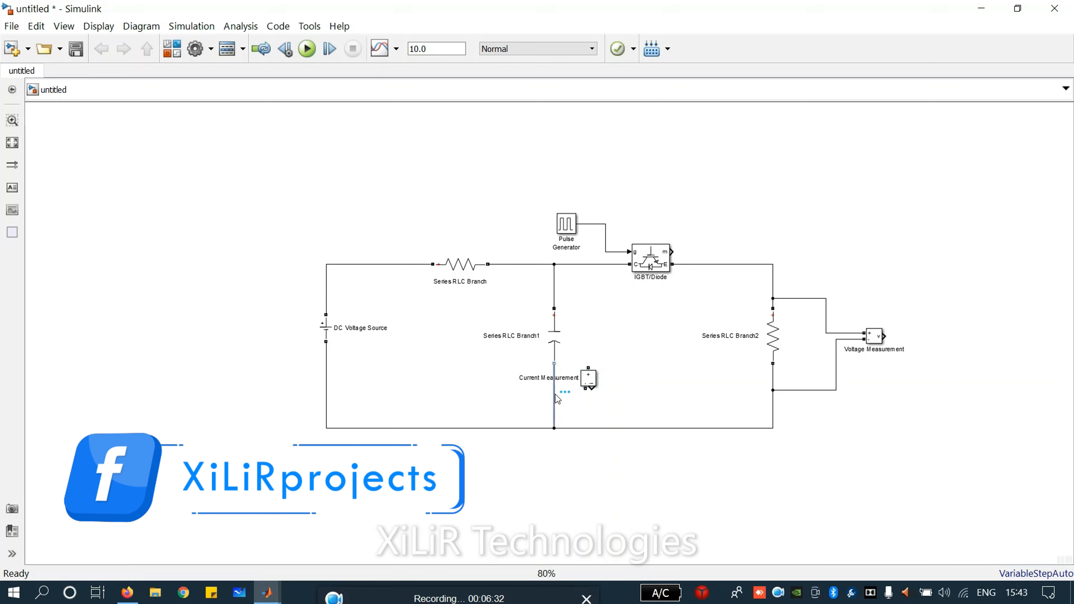
pyautogui.press('Delete')
pyautogui.moveTo(594, 385)
pyautogui.mouseDown()
pyautogui.moveTo(551, 409)
pyautogui.moveTo(554, 428)
pyautogui.mouseUp()
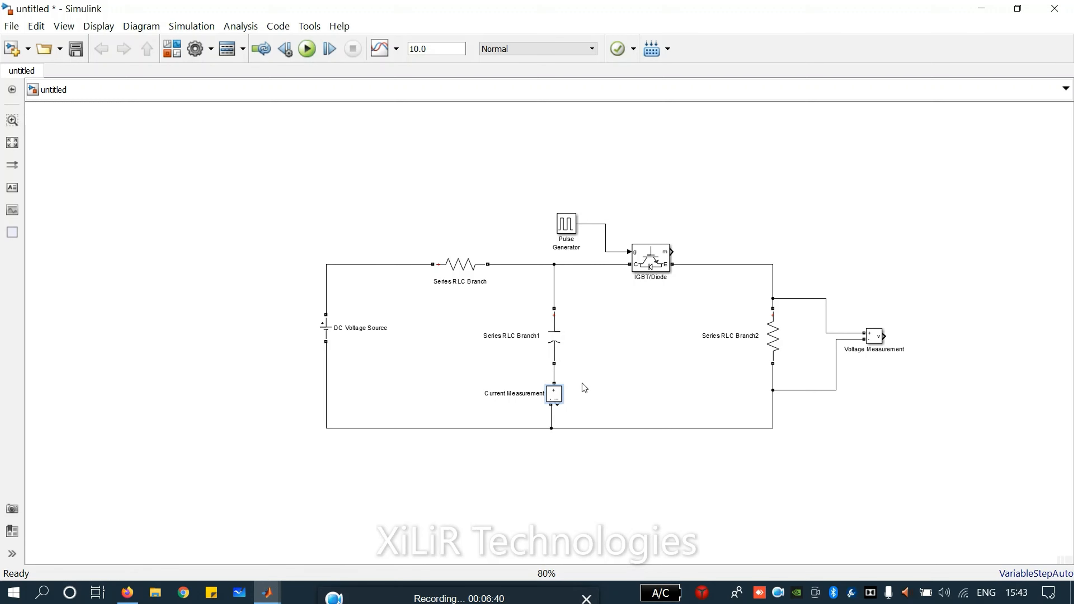
pyautogui.click(470, 376)
# Add a Scope from the Sinks library to the Current Measurement output and connect a copy of it to the Voltage Measurement output
pyautogui.click(172, 50)
pyautogui.click(103, 69)
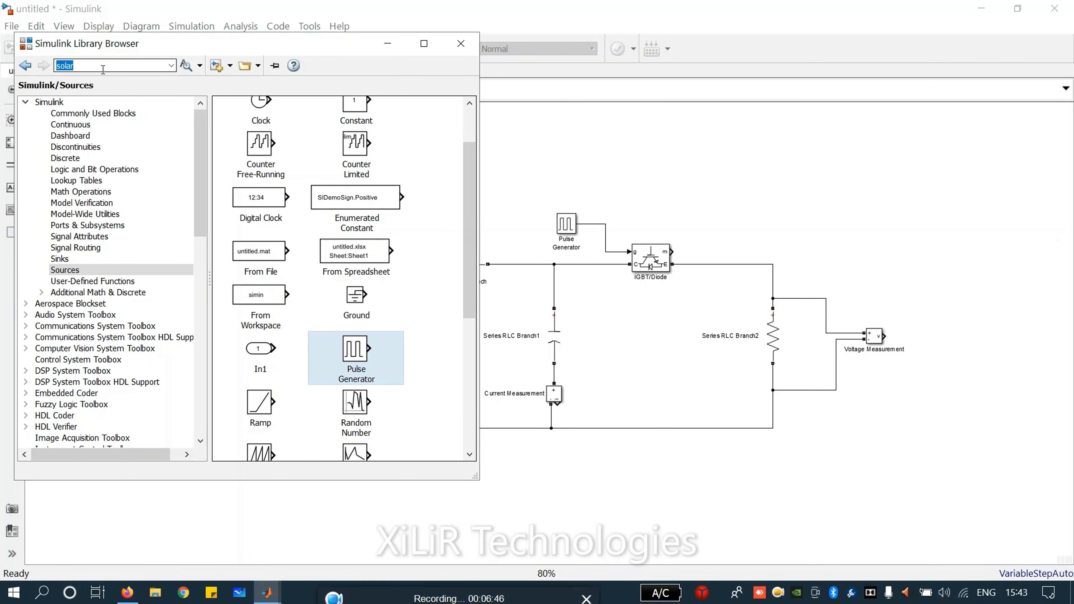
pyautogui.click(67, 259)
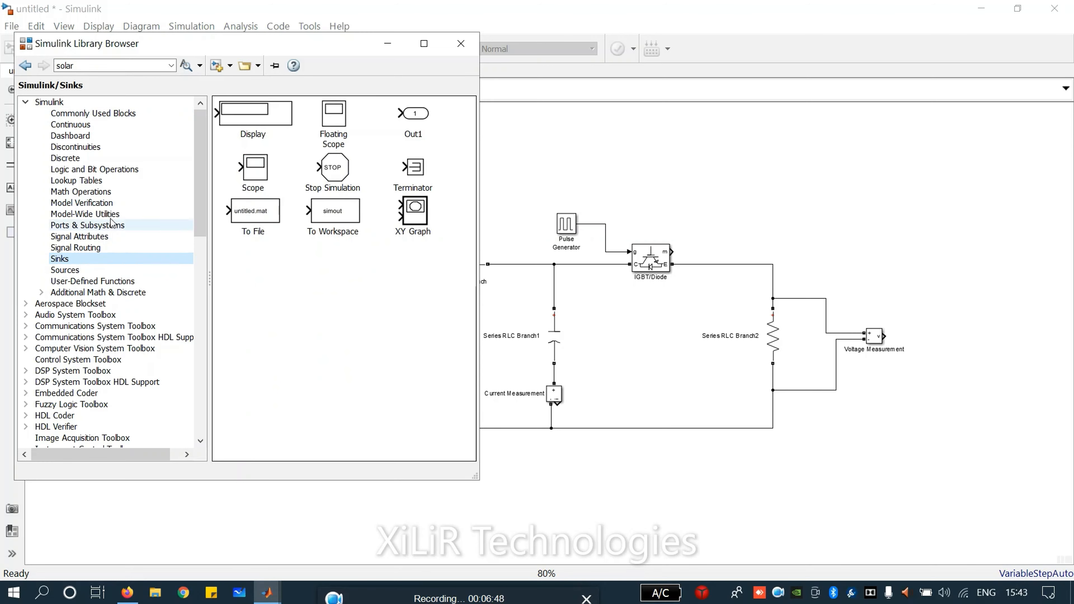
pyautogui.rightClick(250, 177)
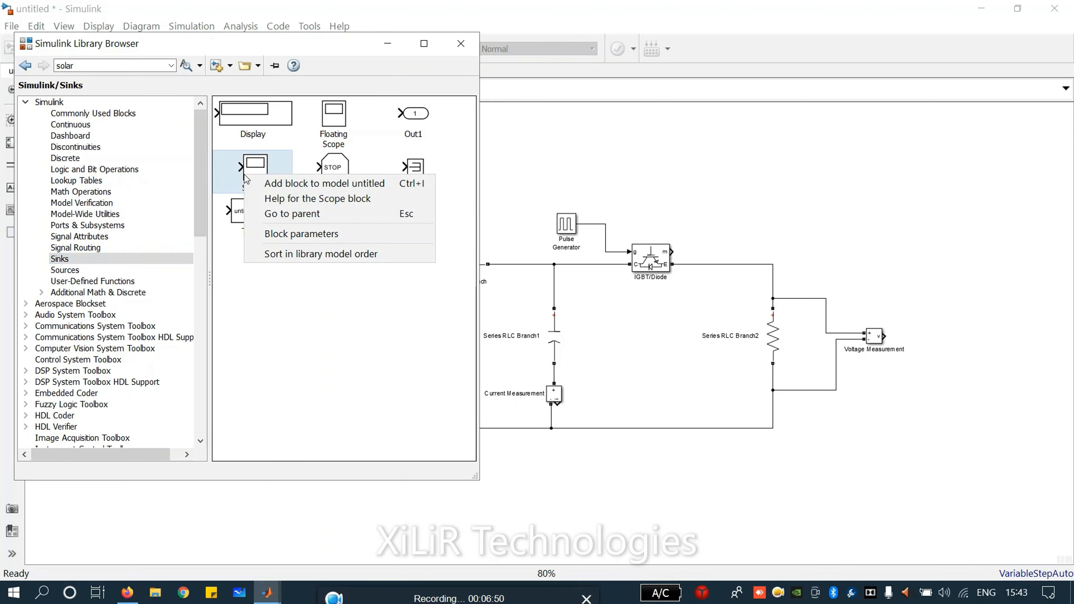
pyautogui.click(296, 181)
pyautogui.moveTo(548, 334); pyautogui.dragTo(557, 405)
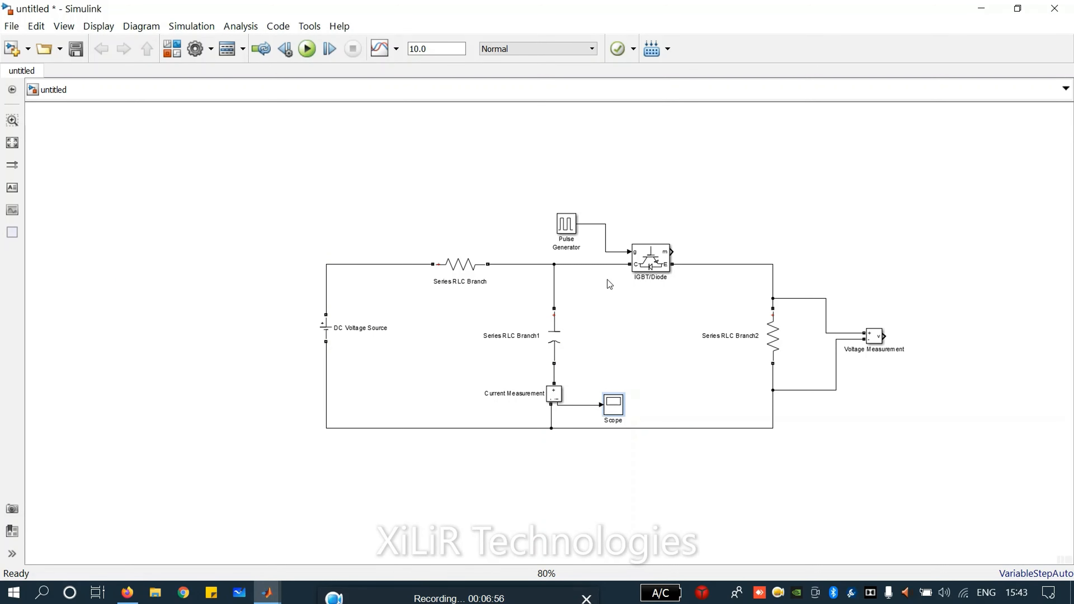
pyautogui.moveTo(620, 408); pyautogui.dragTo(937, 337)
pyautogui.click(906, 337)
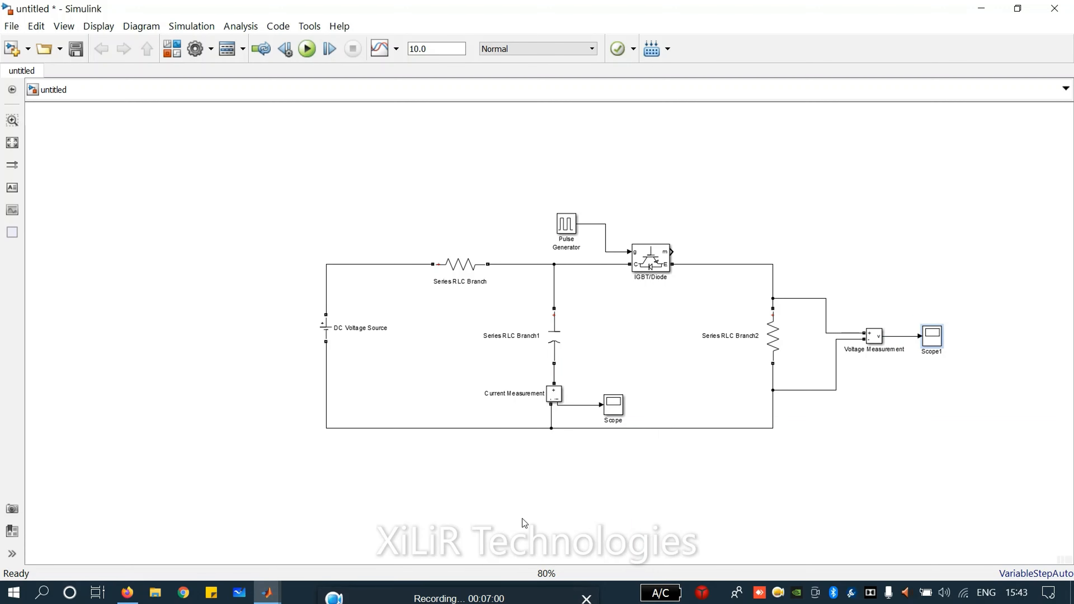
pyautogui.moveTo(404, 601); pyautogui.dragTo(430, 481)
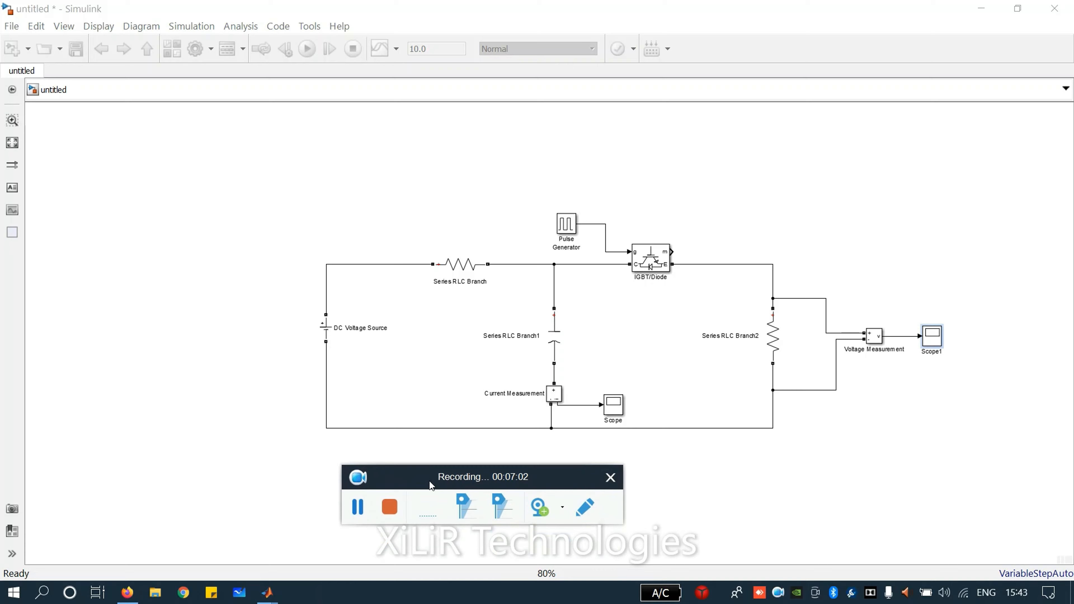
pyautogui.click(358, 506)
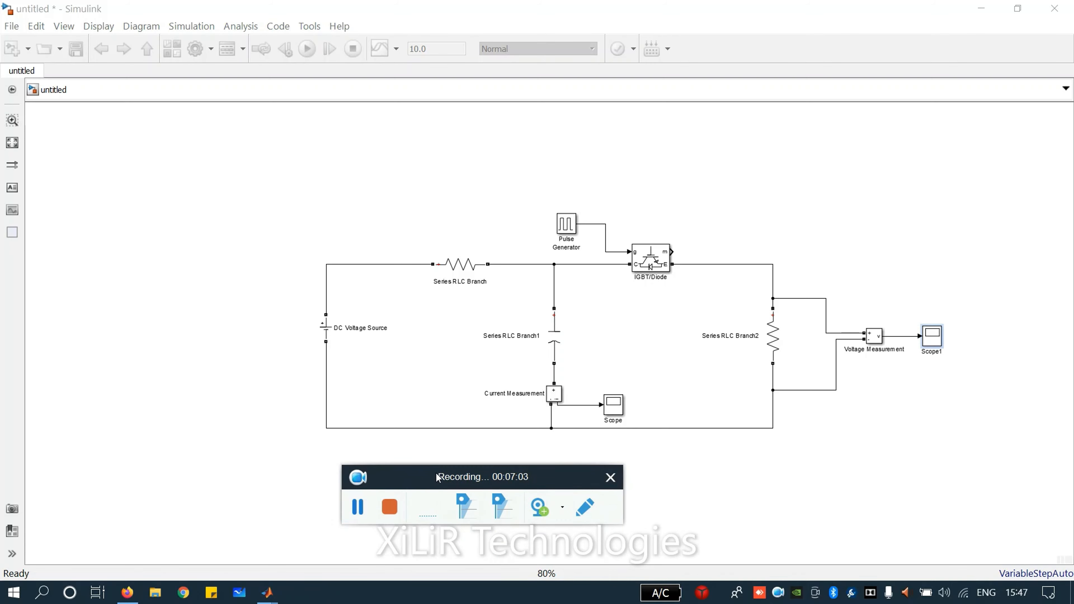
pyautogui.moveTo(437, 477); pyautogui.dragTo(411, 598)
pyautogui.click(944, 368)
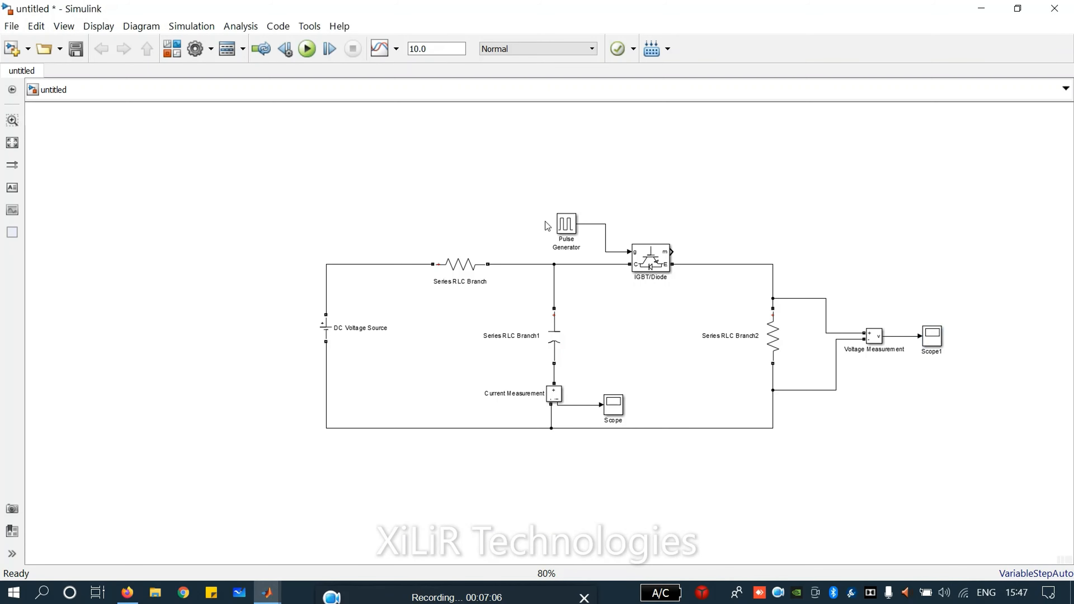
pyautogui.click(619, 414)
# Search the block library for powergui, add the powergui block to the model and place it above the circuit
pyautogui.click(172, 48)
pyautogui.doubleClick(115, 64)
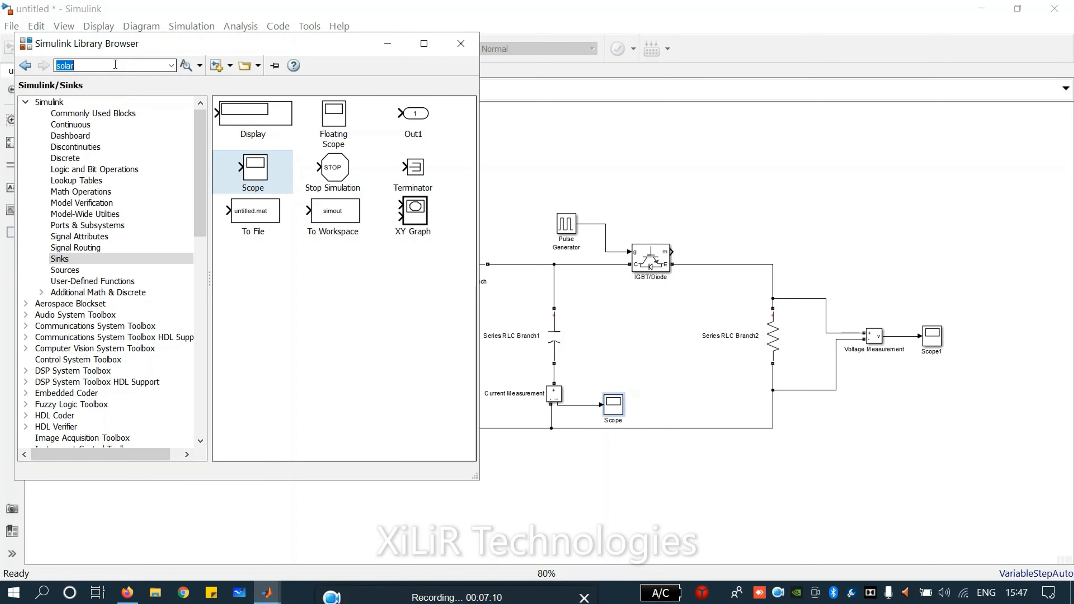
pyautogui.write('power')
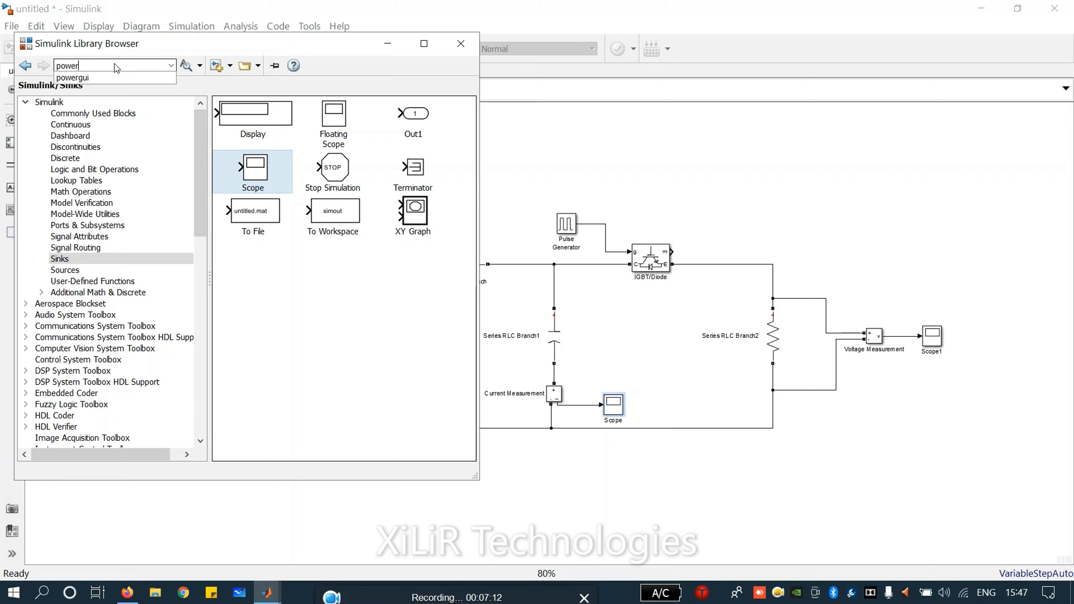
pyautogui.press('Return')
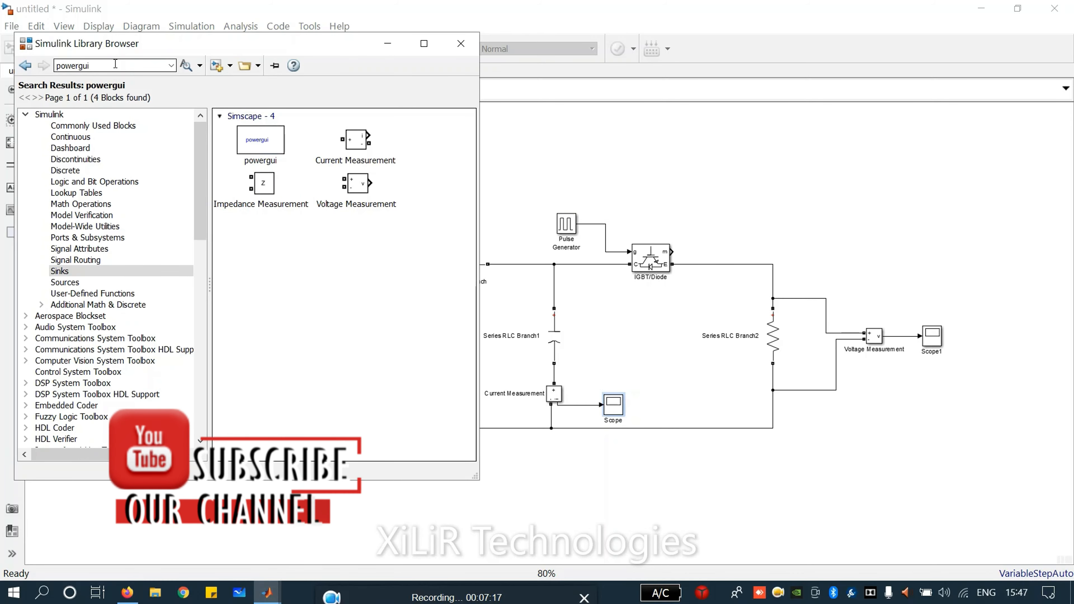
pyautogui.rightClick(244, 136)
pyautogui.click(263, 147)
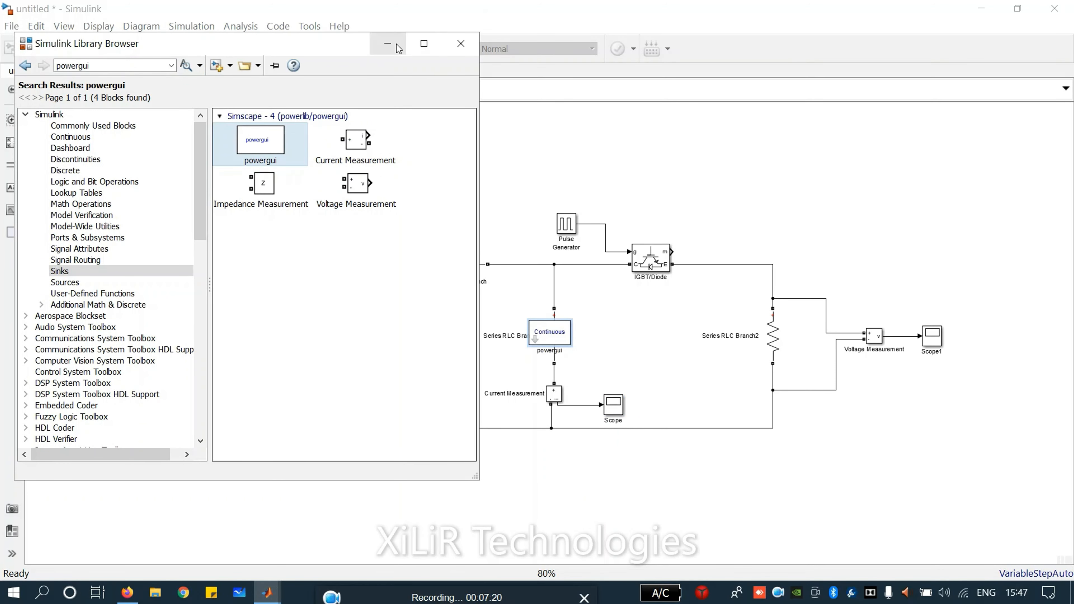
pyautogui.click(388, 43)
pyautogui.moveTo(555, 342); pyautogui.dragTo(446, 177)
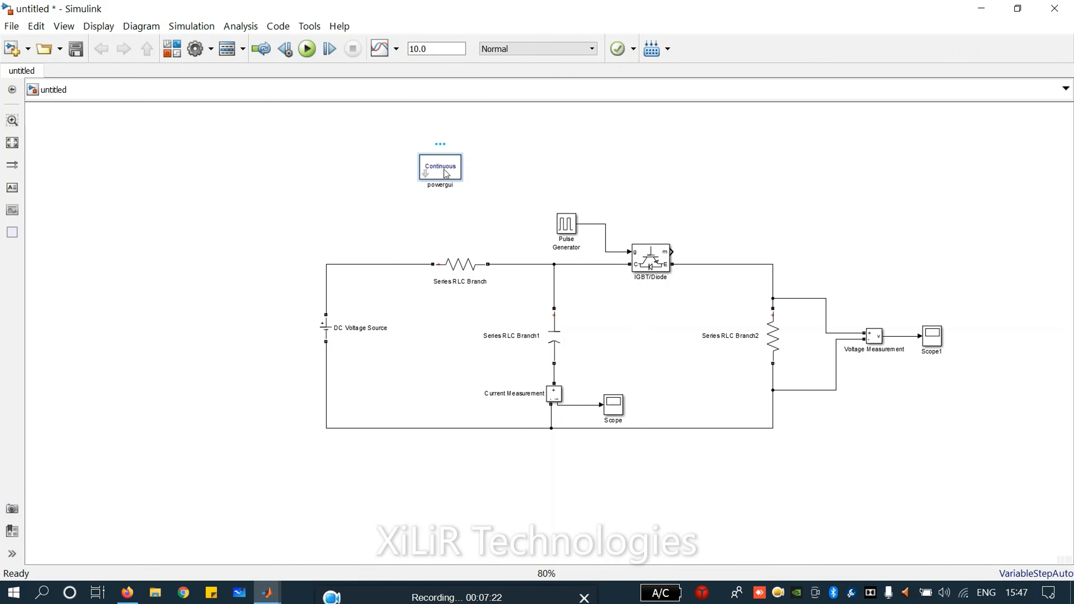
# Set powergui to Discrete simulation with the Tustin/Backward Euler (TBE) solver and 50e-6 s sample time, and place it above the DC Voltage Source
pyautogui.doubleClick(446, 174)
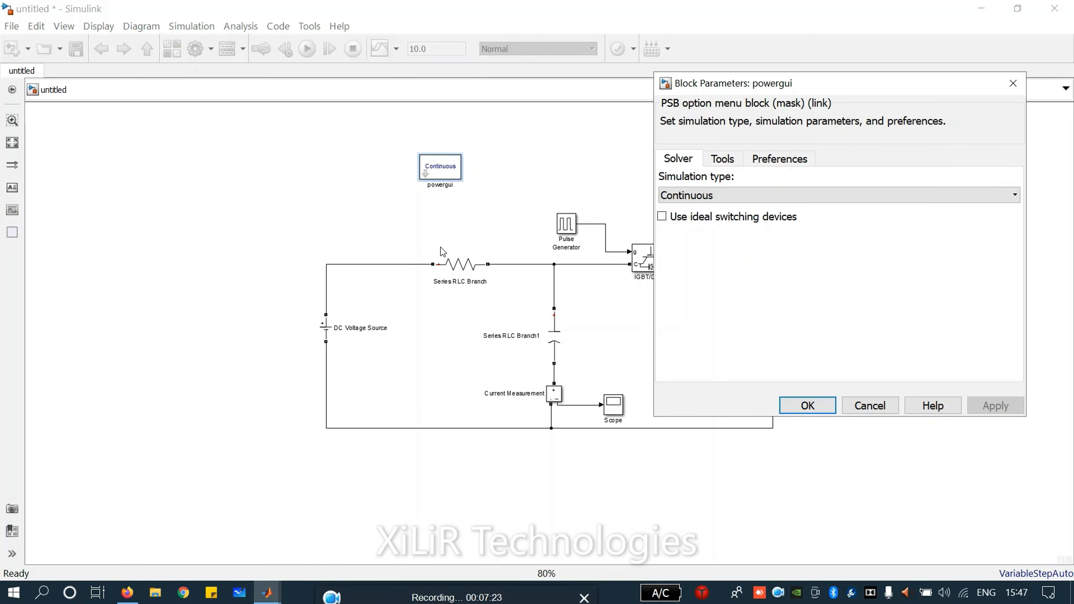
pyautogui.click(687, 197)
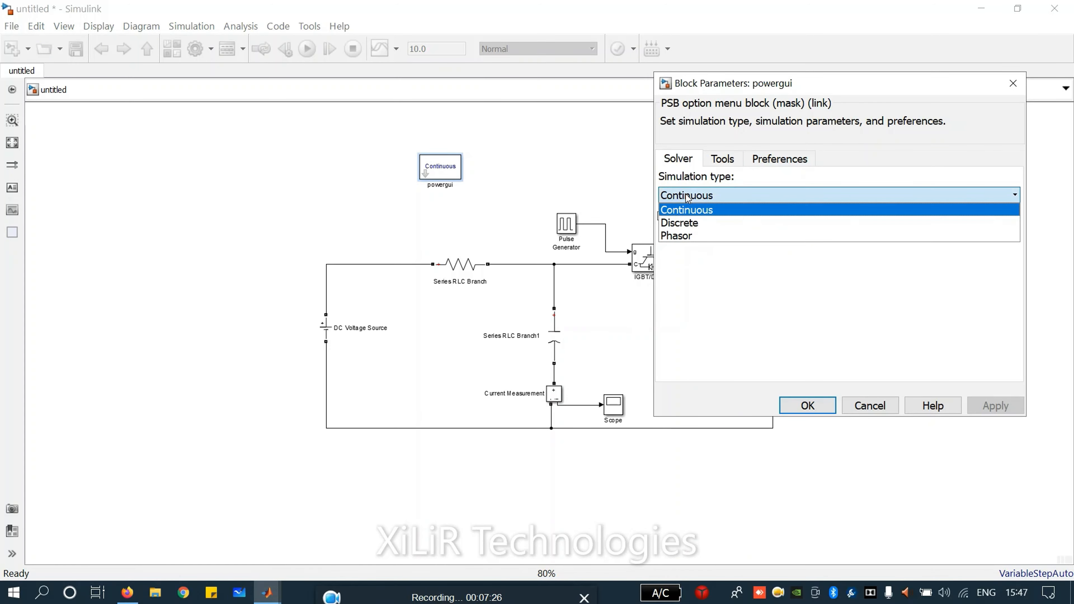
pyautogui.click(735, 219)
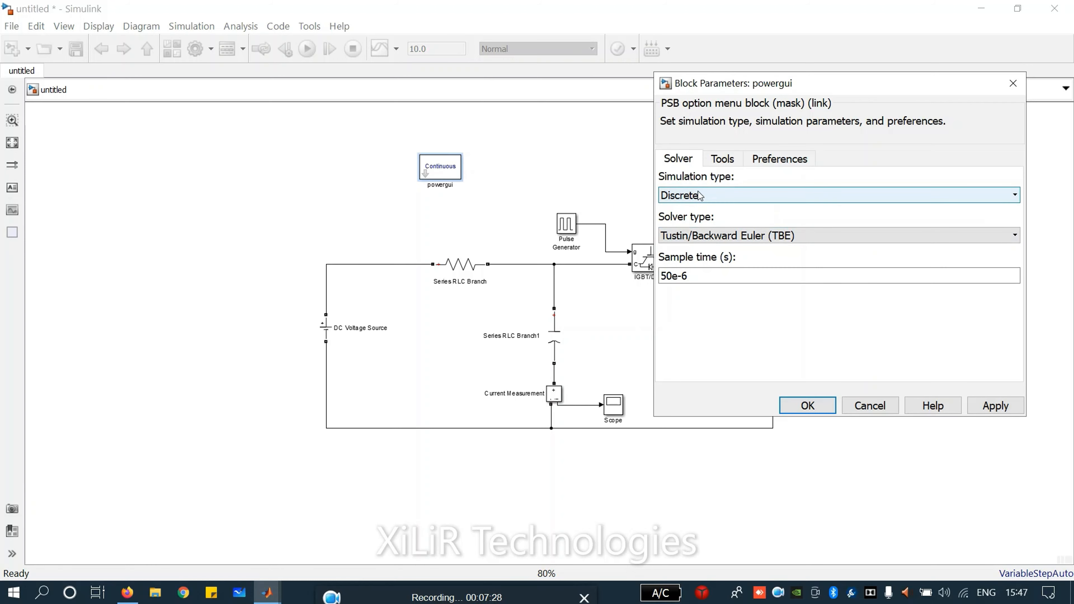
pyautogui.click(685, 196)
pyautogui.click(698, 221)
pyautogui.click(702, 240)
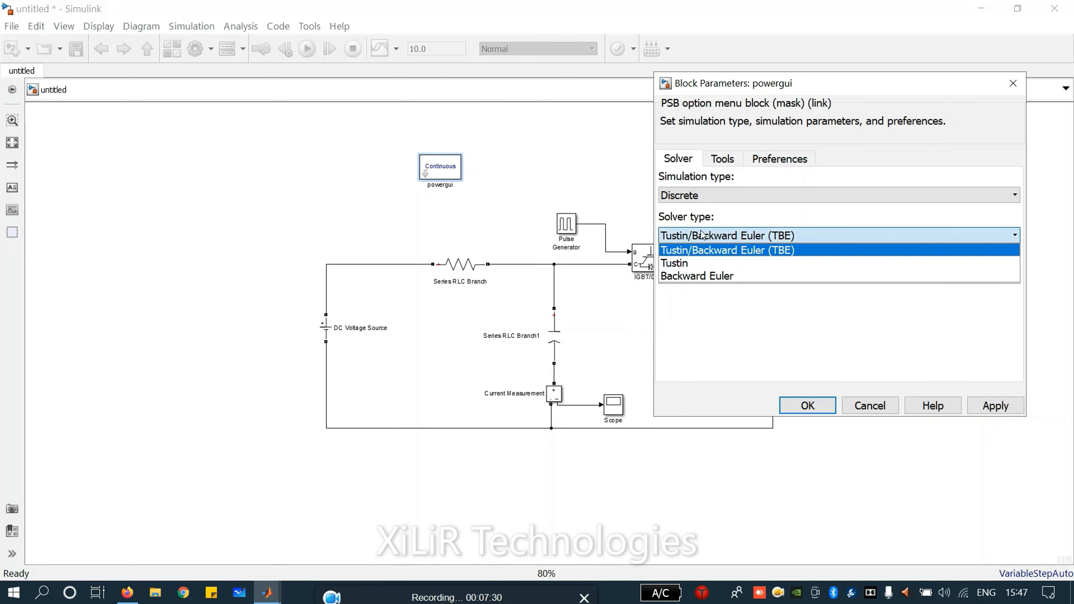
pyautogui.click(715, 249)
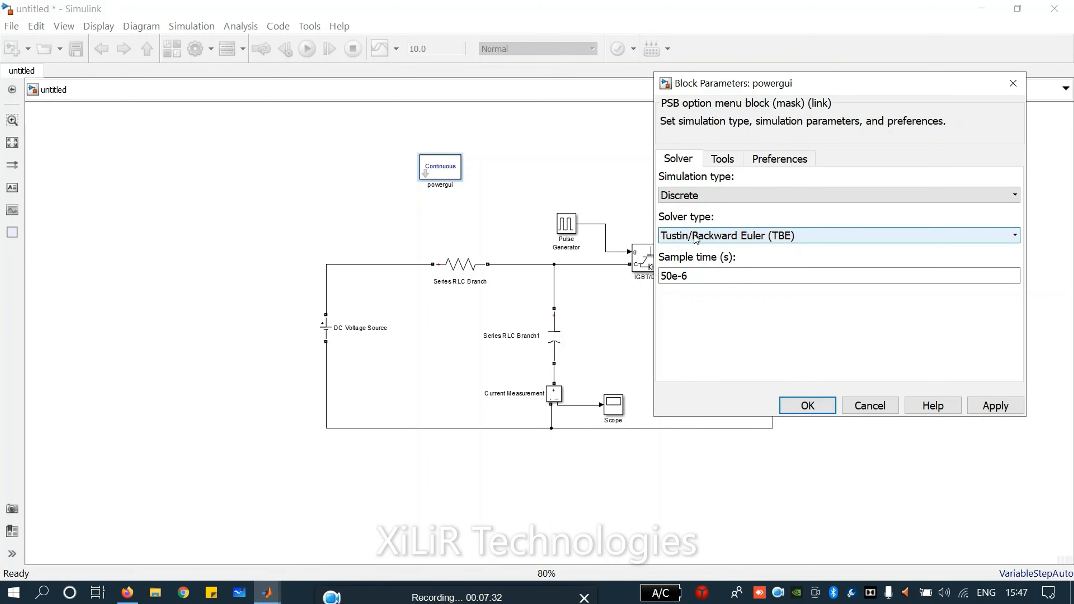
pyautogui.doubleClick(706, 274)
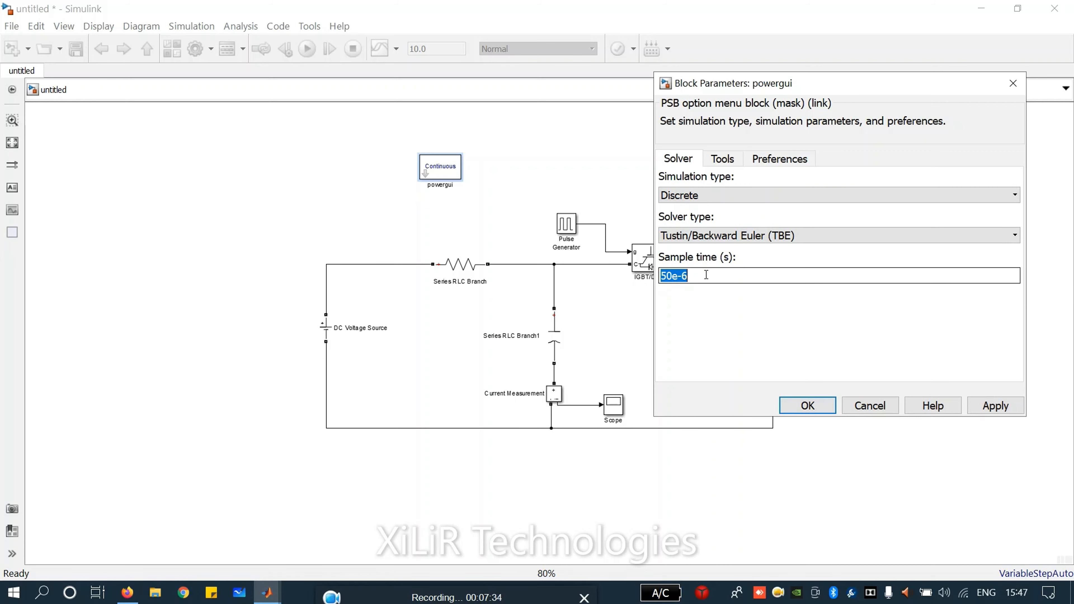
pyautogui.click(806, 412)
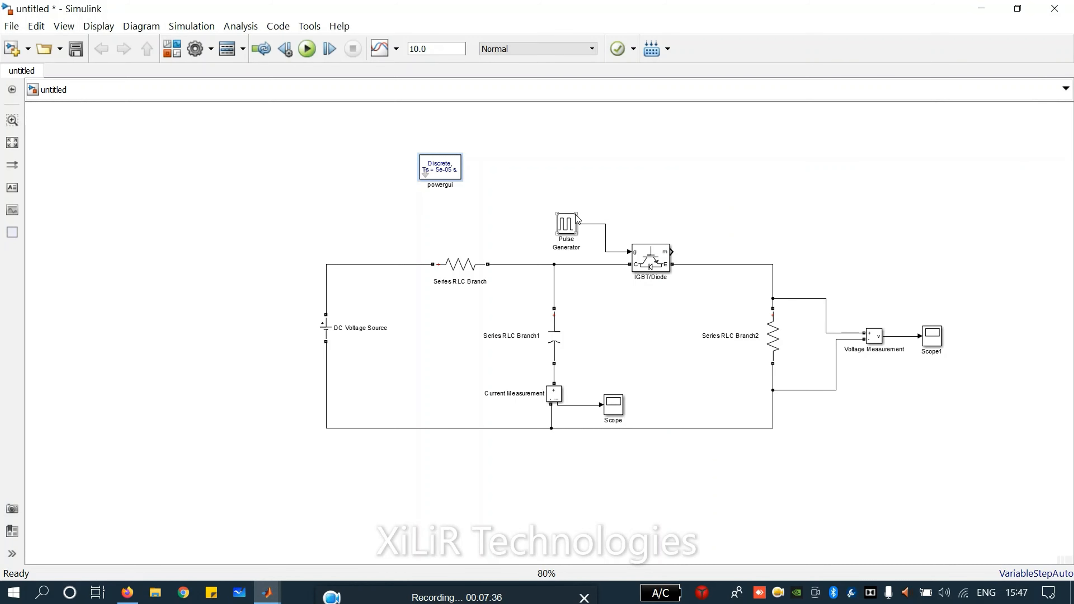
pyautogui.moveTo(443, 173); pyautogui.dragTo(352, 174)
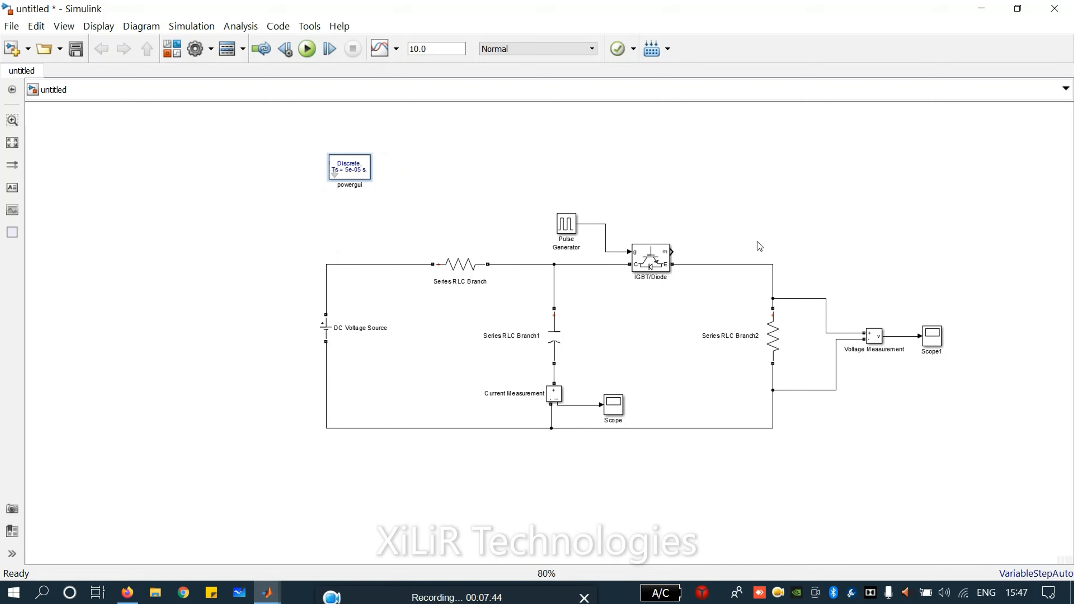
# Set the simulation stop time to 0.5
pyautogui.doubleClick(421, 49)
pyautogui.write('0.5')
pyautogui.doubleClick(435, 50)
pyautogui.click(426, 44)
# Inspect the block parameters of the capacitor branch, Series RLC Branch1, and look over the whole circuit
pyautogui.doubleClick(554, 336)
pyautogui.moveTo(654, 341); pyautogui.dragTo(598, 213)
pyautogui.click(674, 210)
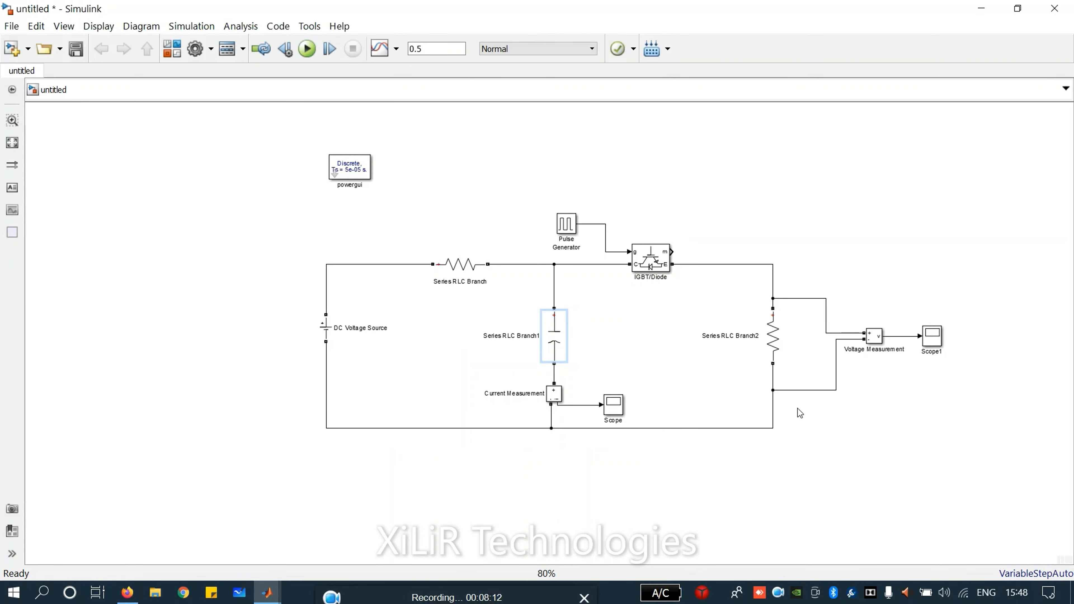
pyautogui.moveTo(828, 458); pyautogui.dragTo(109, 217)
pyautogui.click(463, 272)
pyautogui.click(636, 301)
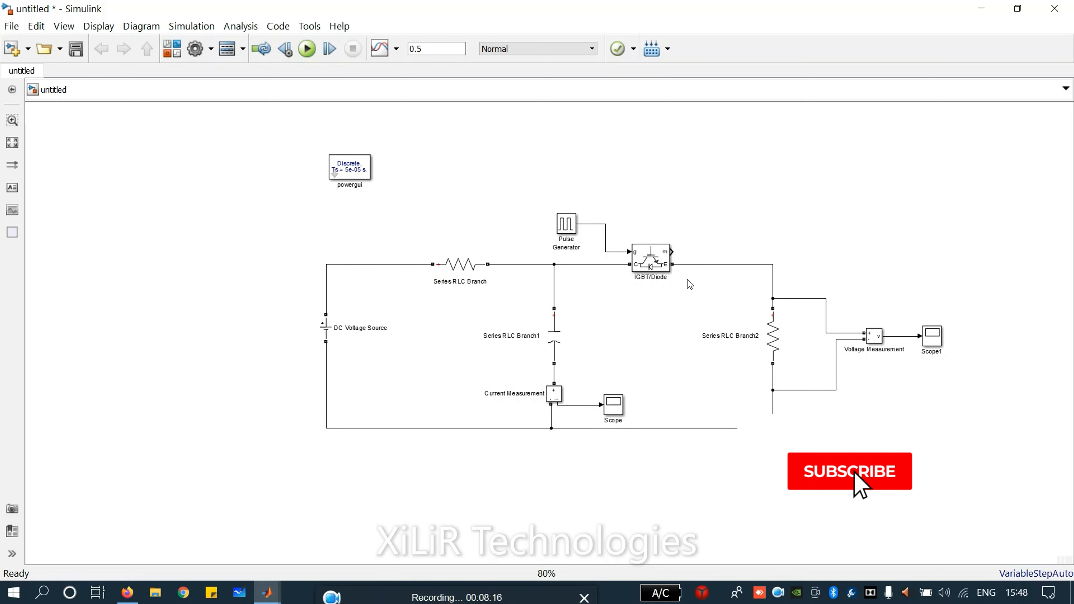
# Run the simulation, set the stop time to 2, and run it again
pyautogui.click(308, 49)
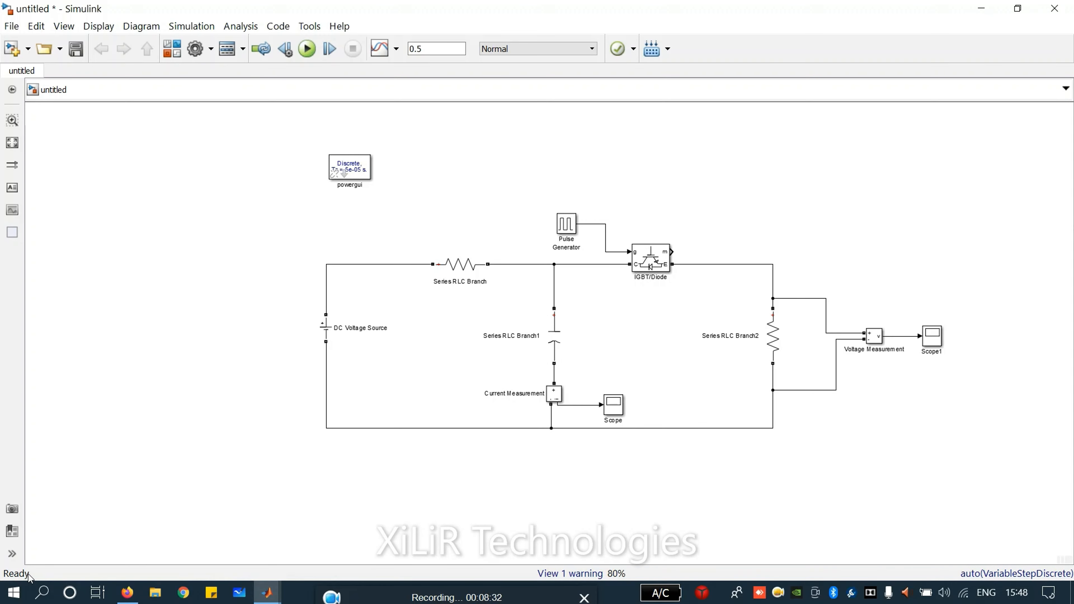
pyautogui.doubleClick(433, 50)
pyautogui.click(313, 49)
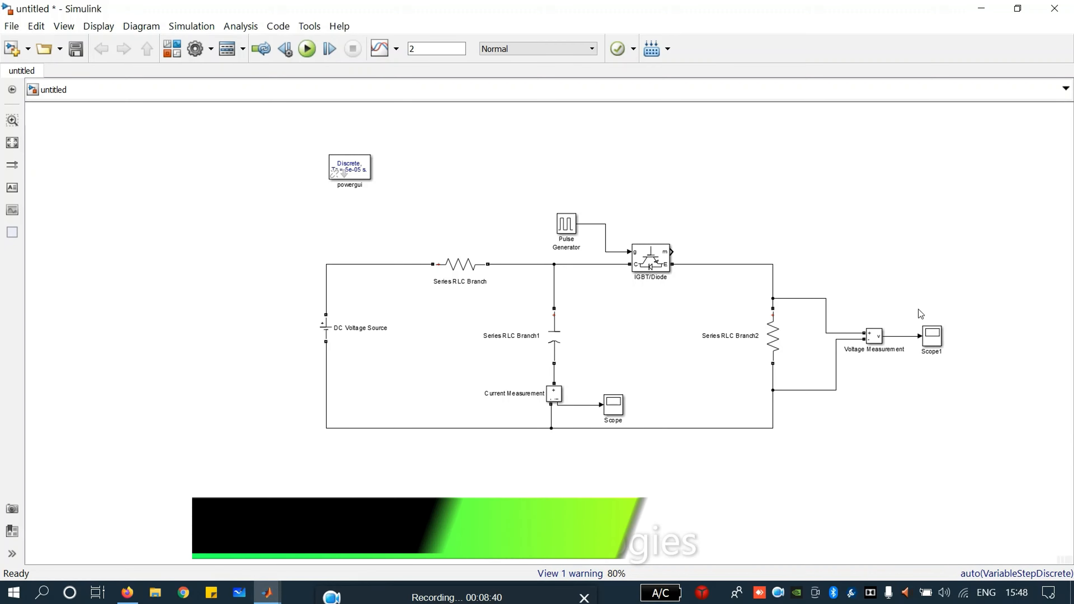
# Examine the load voltage waveform in Scope1 and the capacitor branch current waveform in Scope, closing each scope window
pyautogui.click(927, 338)
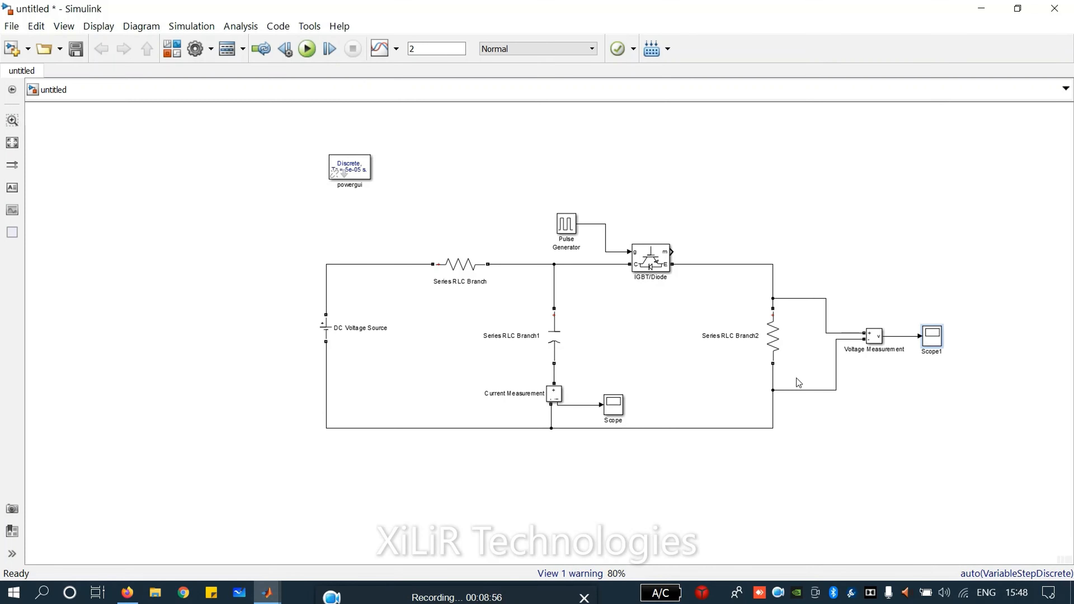
pyautogui.doubleClick(932, 341)
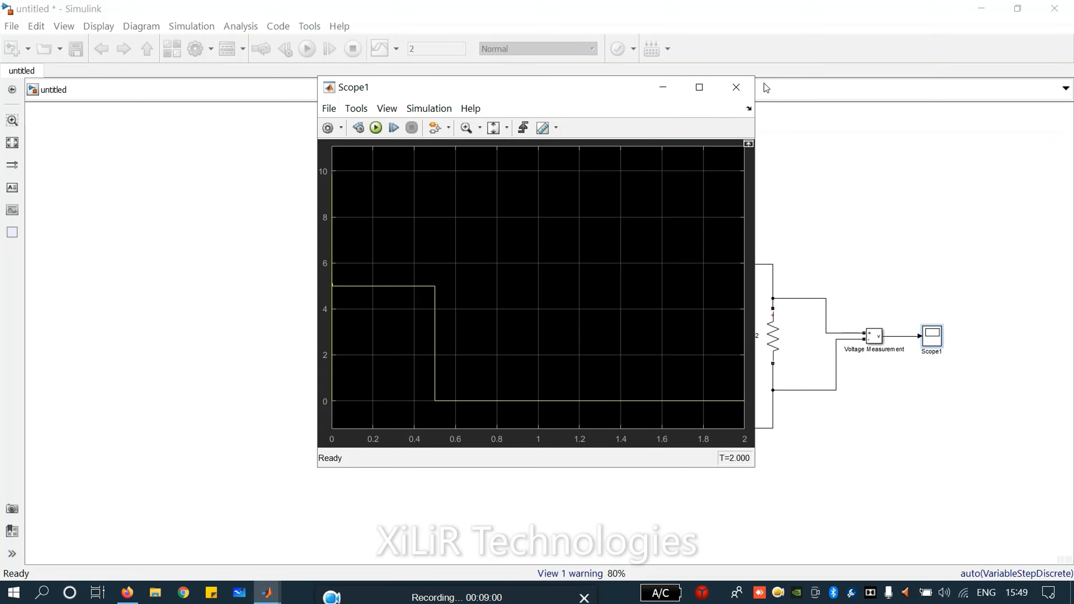
pyautogui.click(729, 88)
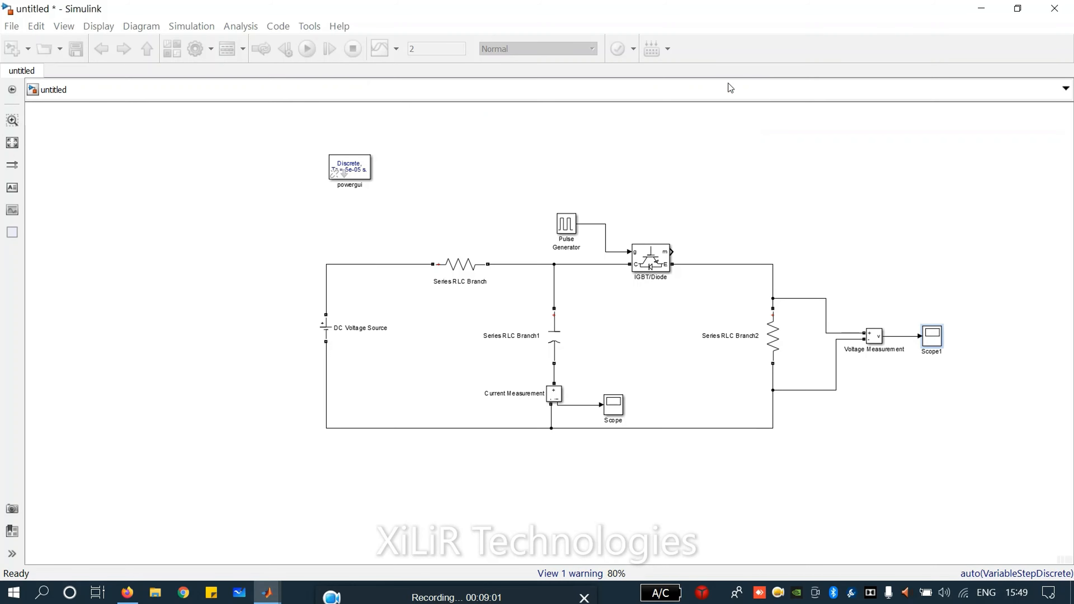
pyautogui.doubleClick(610, 415)
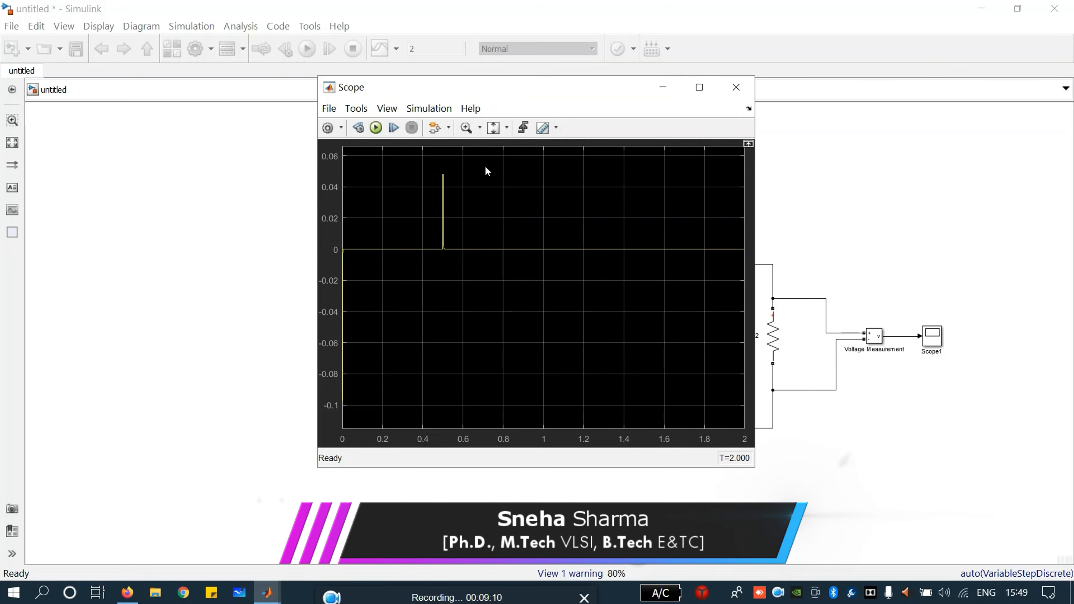
pyautogui.click(736, 88)
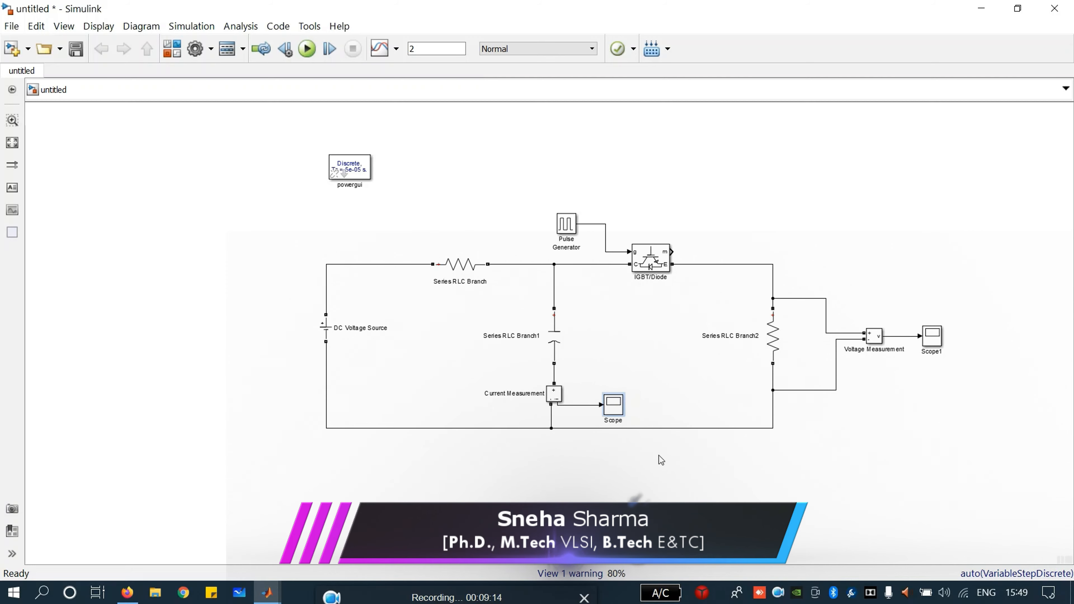
# Reposition the Pulse Generator block above the capacitor branch, keeping it wired to the IGBT/Diode gate
pyautogui.scroll(-2, 276, 330)
pyautogui.scroll(2, 550, 349)
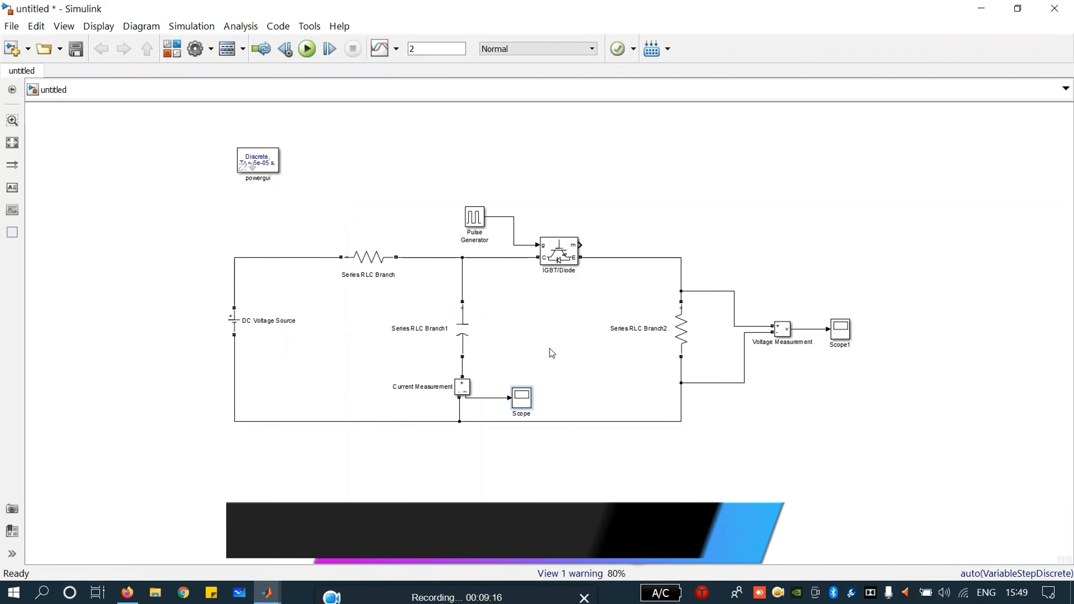
pyautogui.scroll(-2, 265, 249)
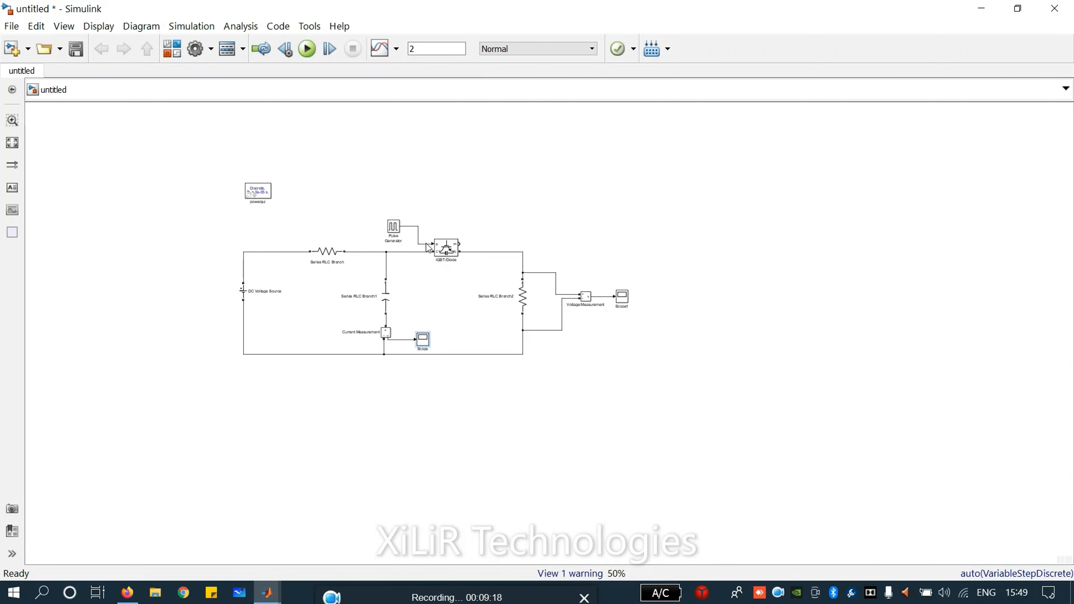
pyautogui.moveTo(396, 229); pyautogui.dragTo(358, 162)
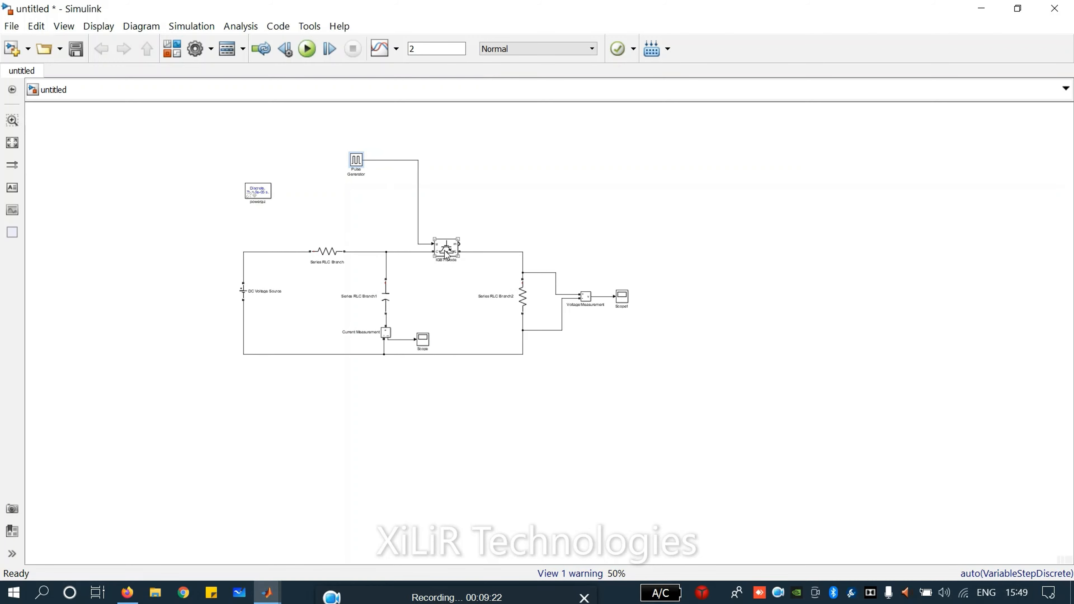
pyautogui.scroll(3, 444, 250)
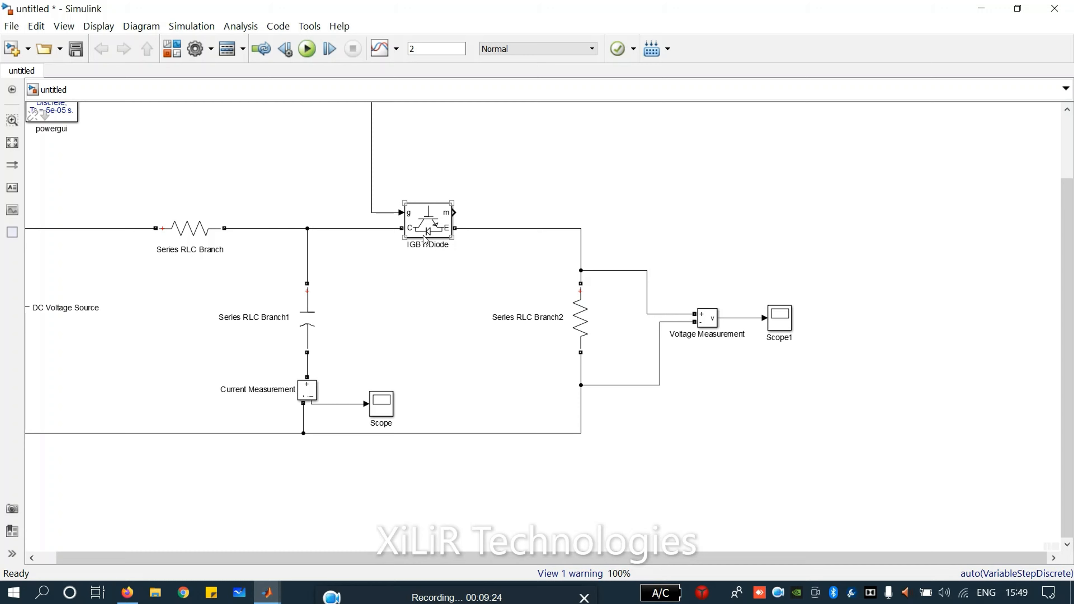
pyautogui.scroll(-1, 428, 235)
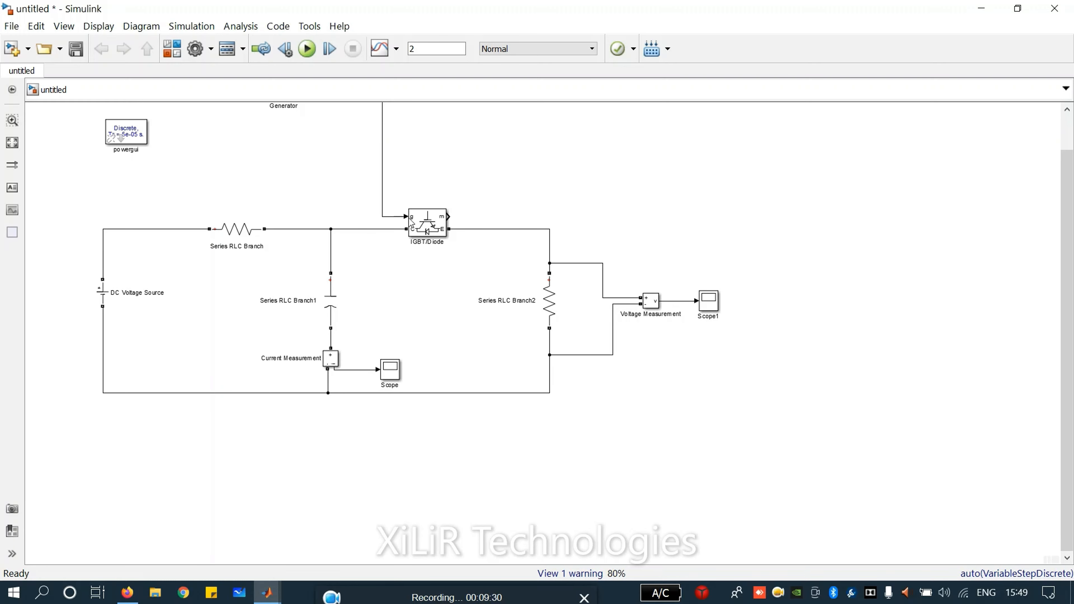
pyautogui.scroll(1, 427, 270)
pyautogui.scroll(-2, 380, 296)
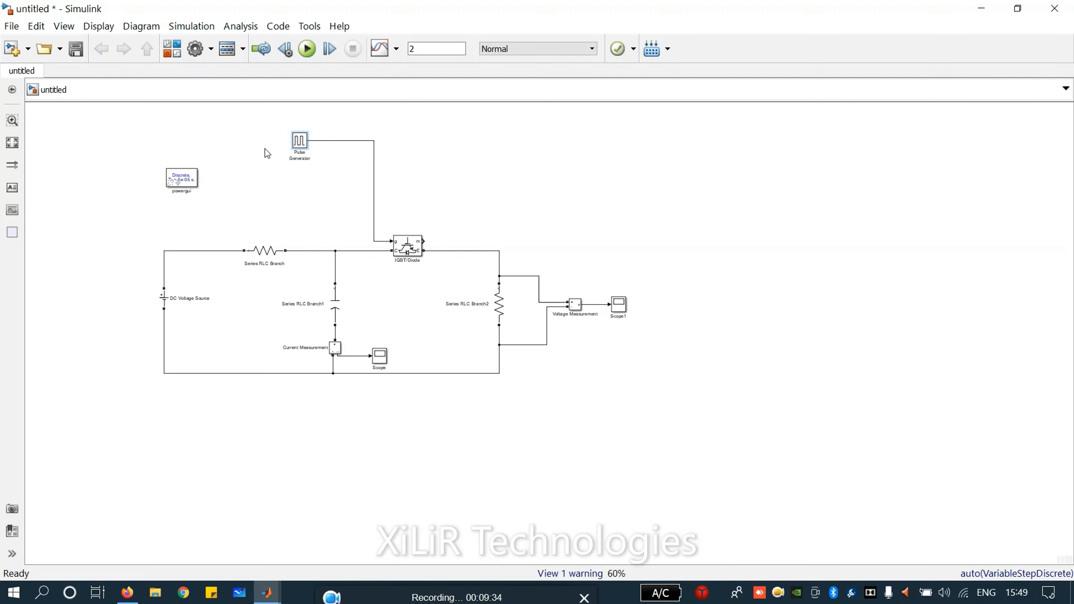
pyautogui.moveTo(299, 146); pyautogui.dragTo(320, 209)
# Place copies of the two scopes one above the other in the empty area below the Voltage Measurement block
pyautogui.click(380, 360)
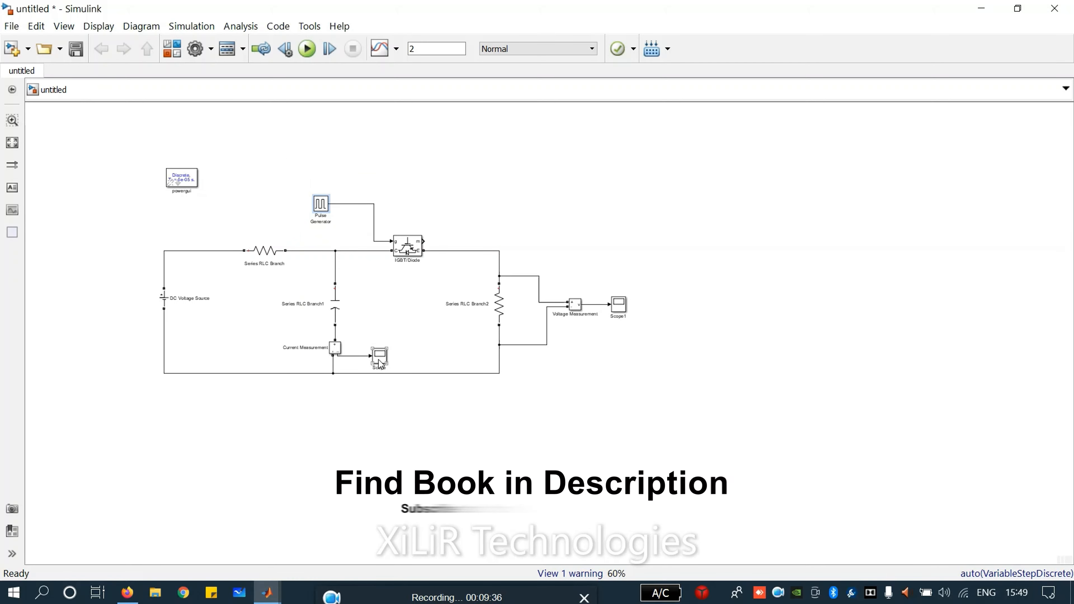
pyautogui.click(692, 314)
pyautogui.click(380, 359)
pyautogui.moveTo(379, 358); pyautogui.dragTo(656, 425)
pyautogui.click(619, 313)
pyautogui.moveTo(619, 313); pyautogui.dragTo(659, 469)
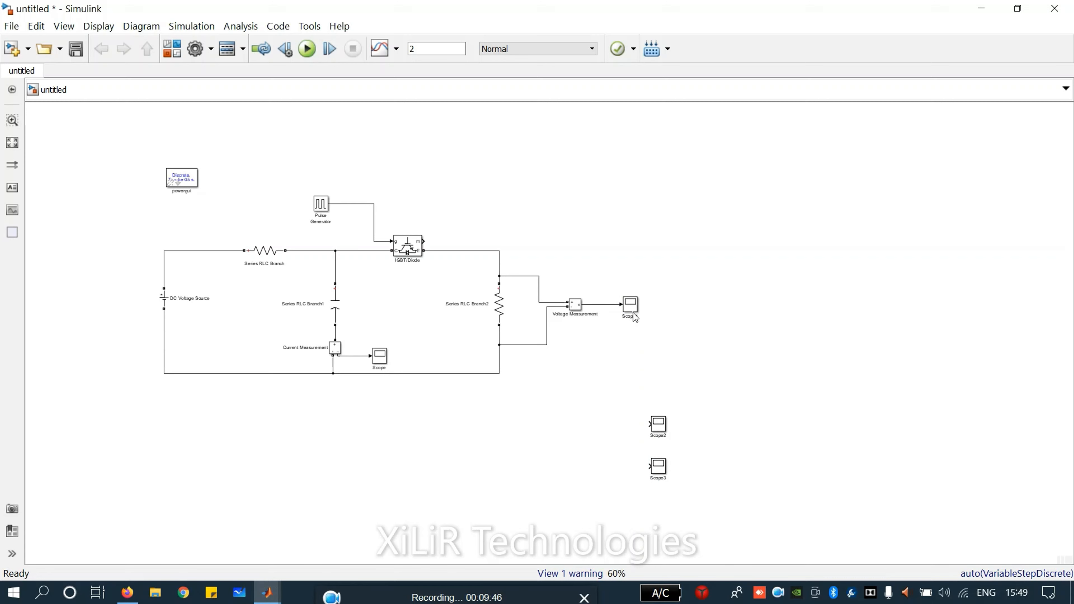
# Delete the original scopes attached to the Voltage Measurement and Current Measurement outputs
pyautogui.press('Delete')
pyautogui.click(380, 356)
pyautogui.press('Delete')
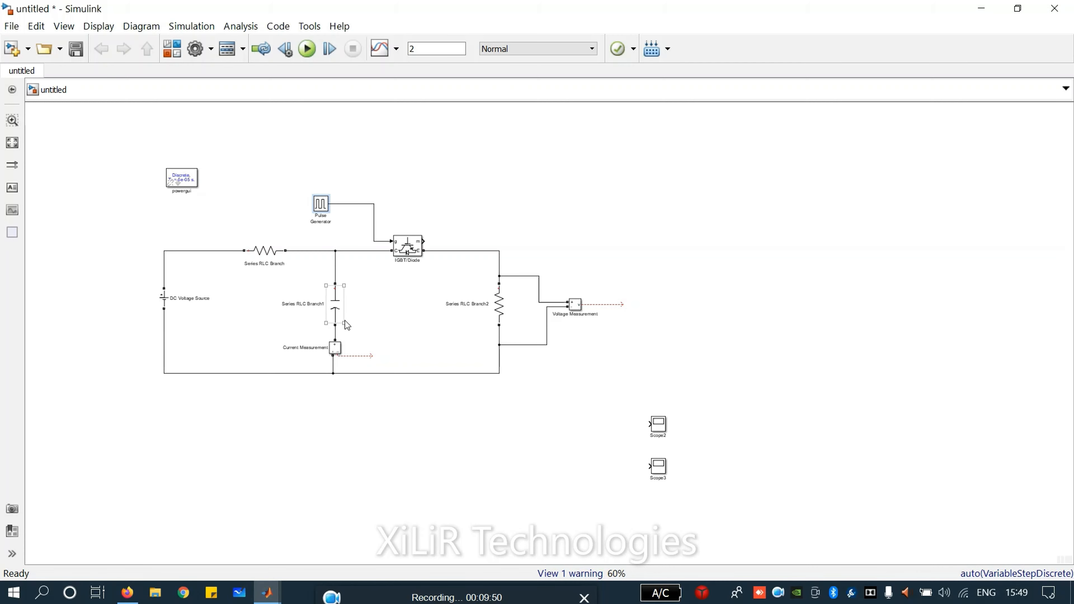
# Search the Simulink block library for "from"
pyautogui.click(322, 205)
pyautogui.click(172, 49)
pyautogui.doubleClick(127, 62)
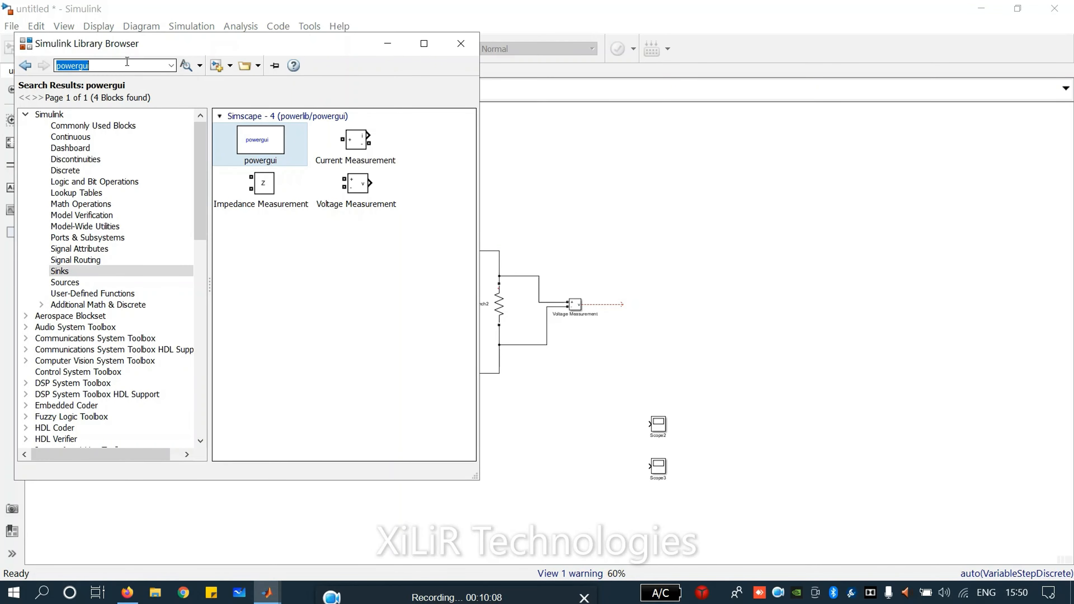
pyautogui.write('from')
pyautogui.press('BackSpace')
pyautogui.press('Return')
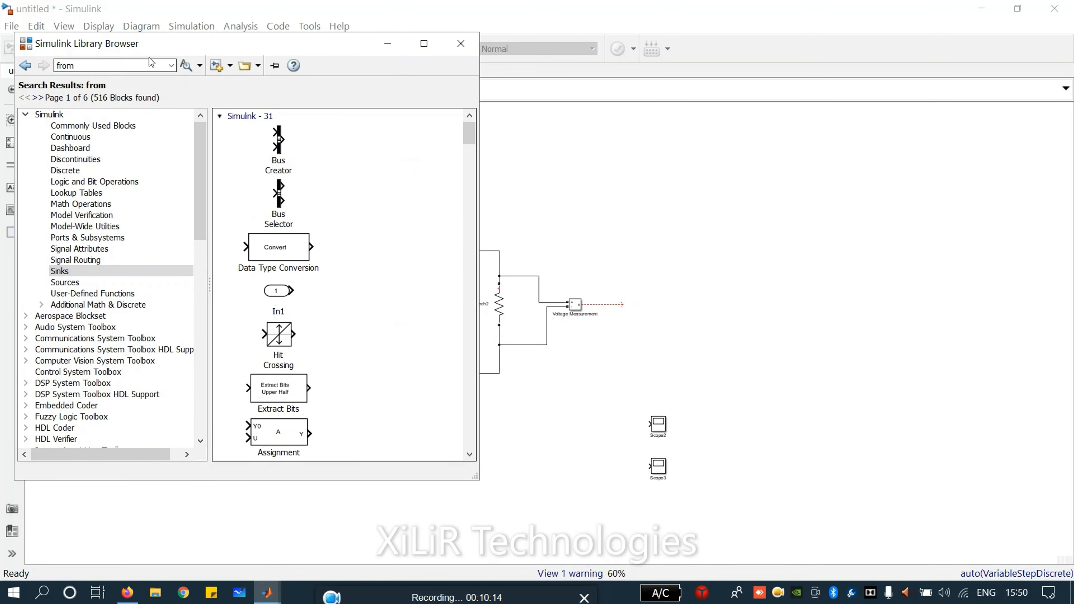
# Search the block library for "goto" and add a Simulink From block and a Goto block to the model
pyautogui.moveTo(57, 65); pyautogui.dragTo(85, 68)
pyautogui.write('goto')
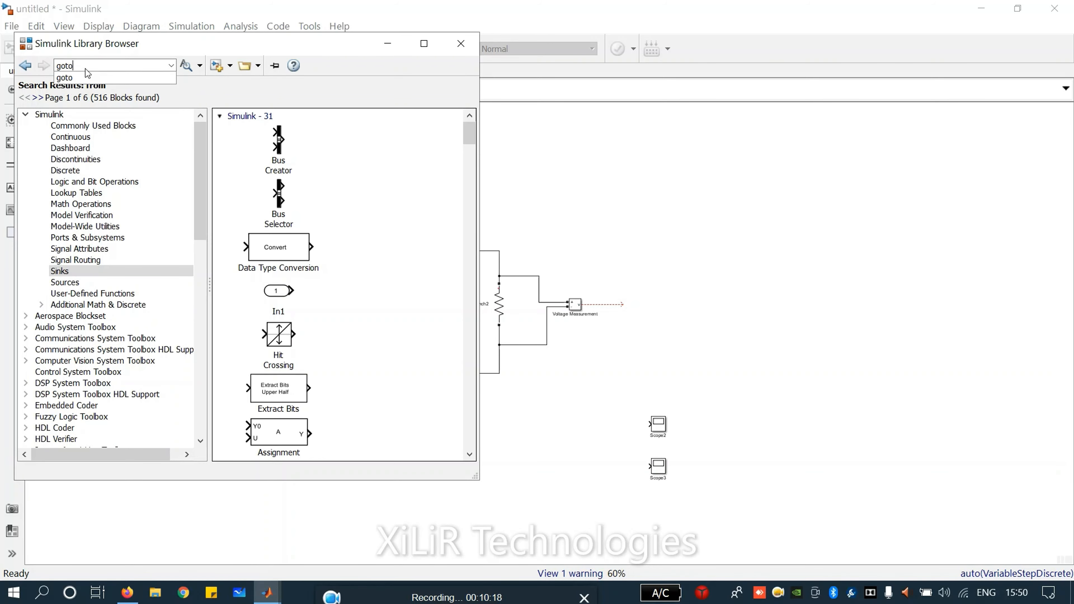
pyautogui.press('Return')
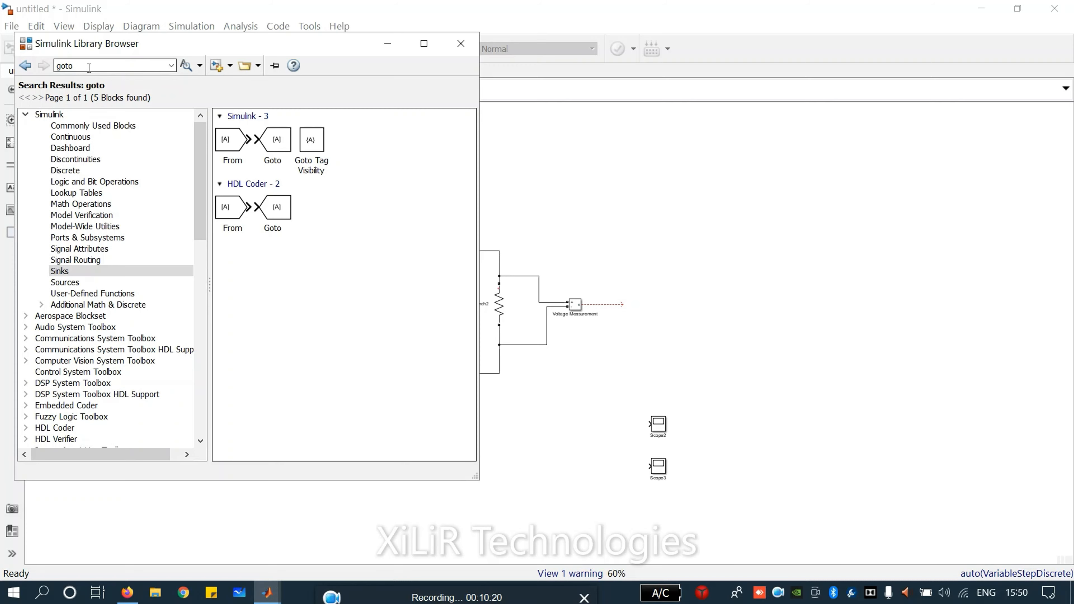
pyautogui.rightClick(235, 148)
pyautogui.click(254, 158)
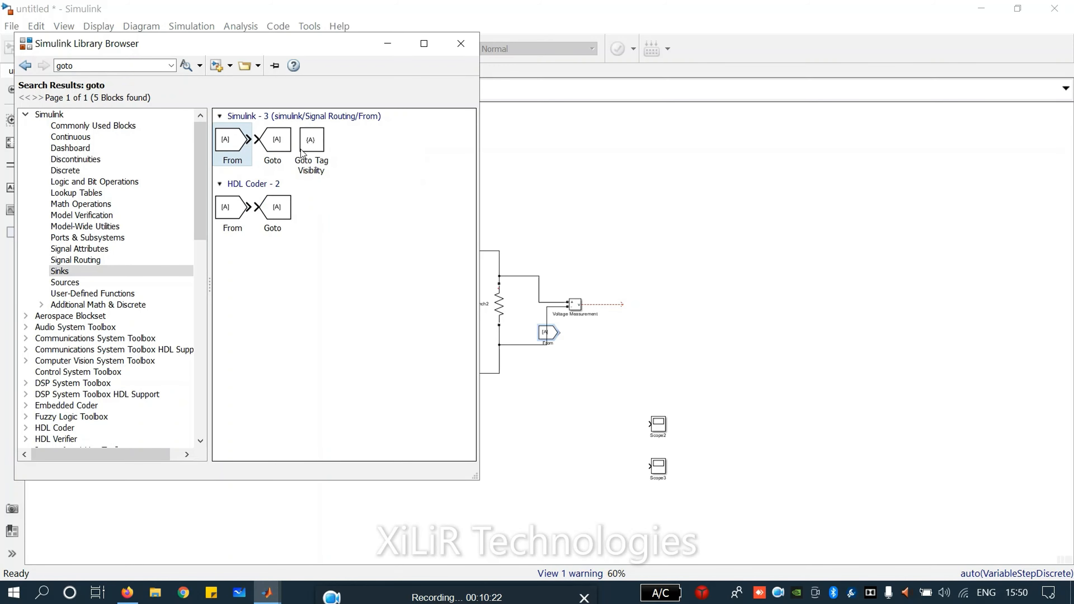
pyautogui.rightClick(279, 140)
pyautogui.click(298, 146)
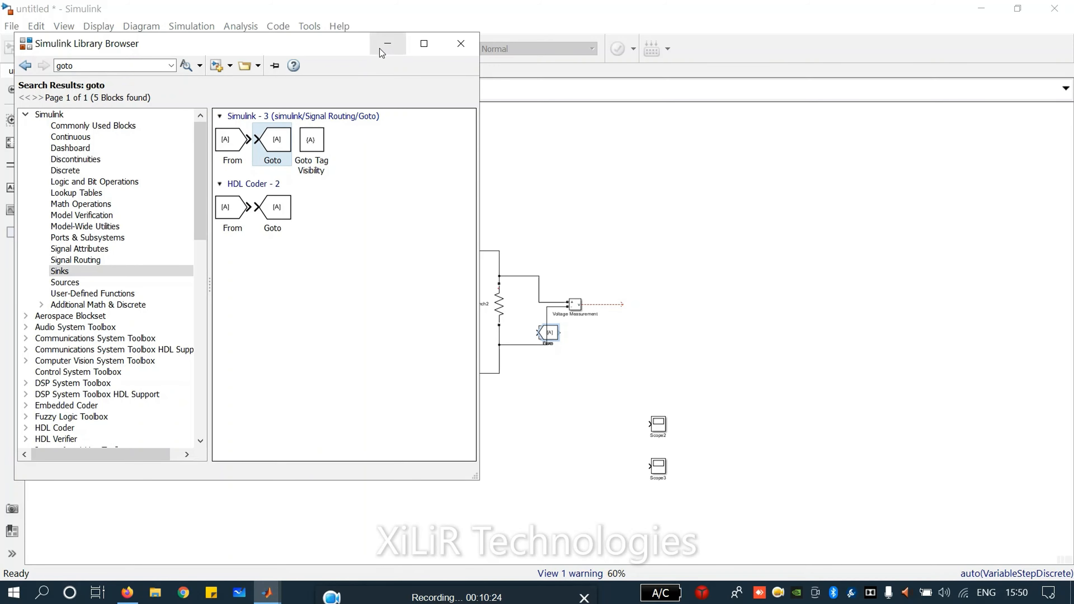
# Move the From and Goto blocks to the empty area below the circuit, clear of the Voltage Measurement wiring
pyautogui.click(387, 44)
pyautogui.moveTo(555, 336); pyautogui.dragTo(416, 195)
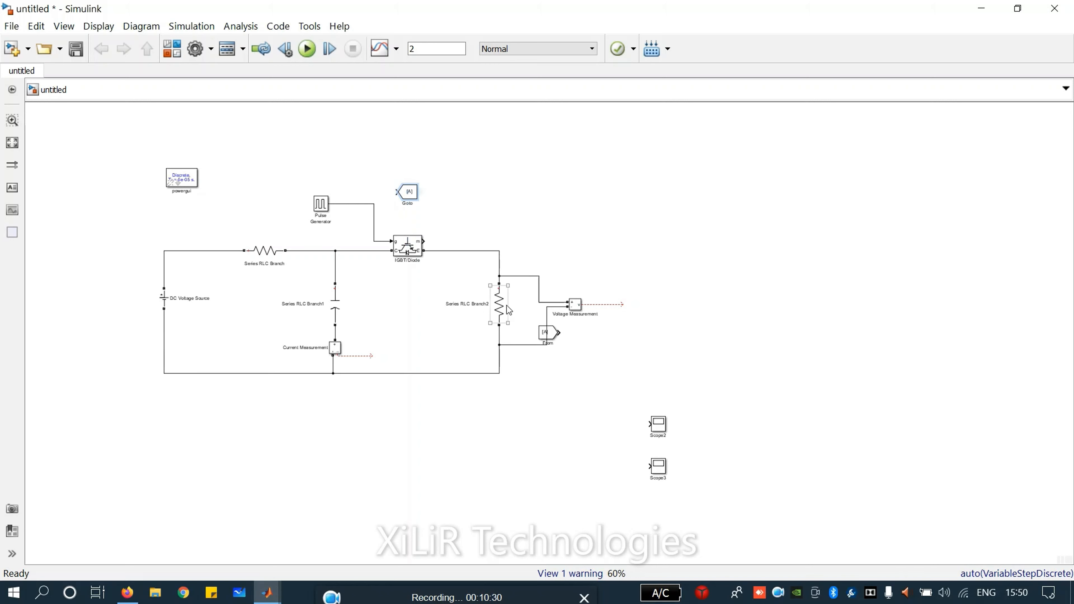
pyautogui.click(547, 330)
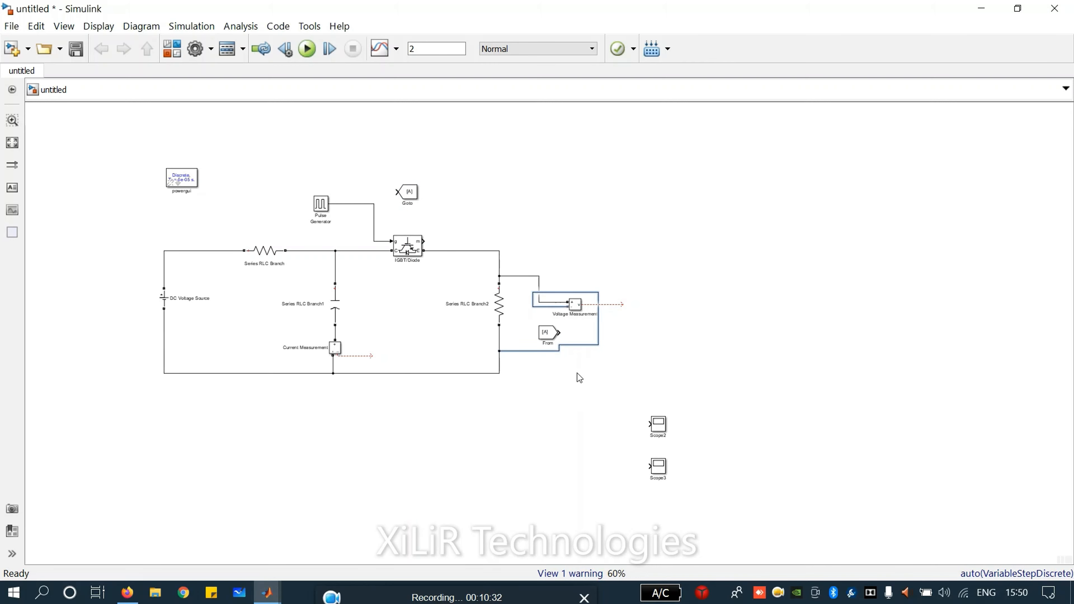
pyautogui.moveTo(553, 334); pyautogui.dragTo(315, 439)
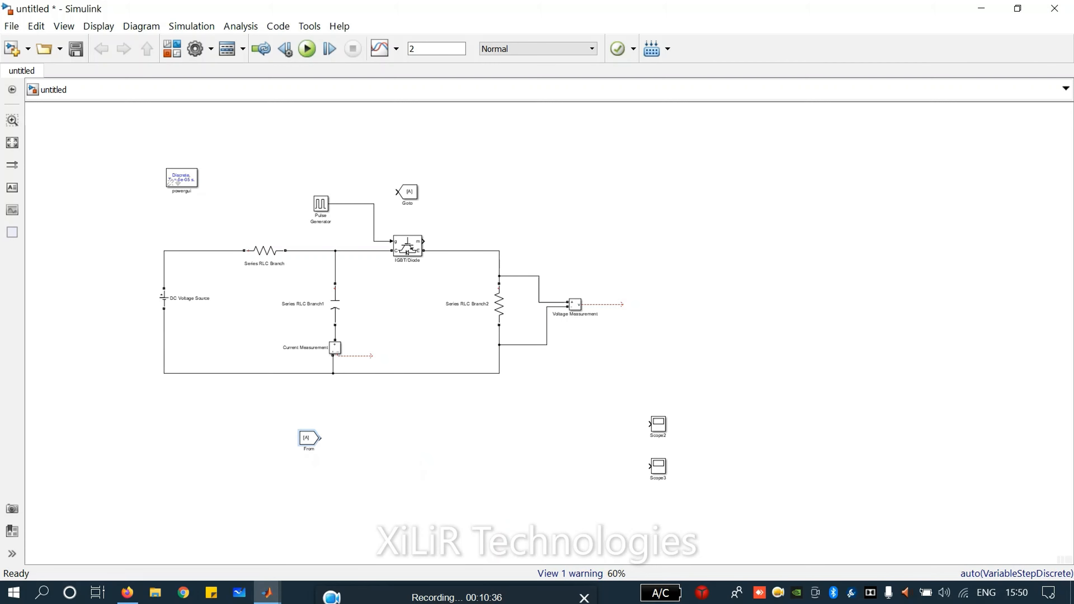
pyautogui.click(325, 209)
pyautogui.click(406, 196)
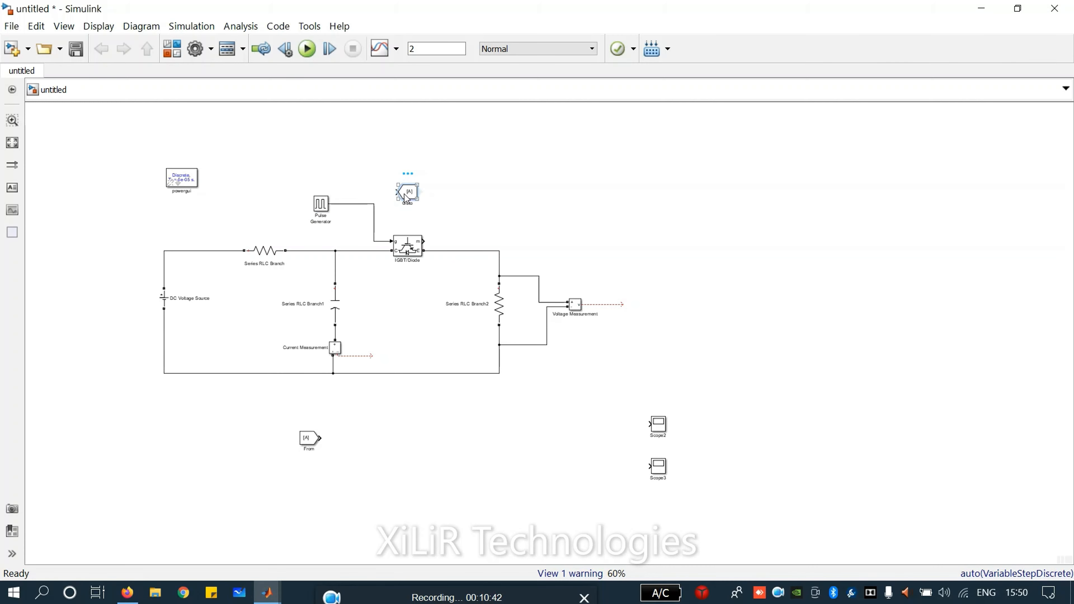
pyautogui.moveTo(407, 196); pyautogui.dragTo(428, 456)
# Move the Pulse Generator down to feed the Goto block, and attach the From block to the IGBT/Diode gate line in its place
pyautogui.click(322, 207)
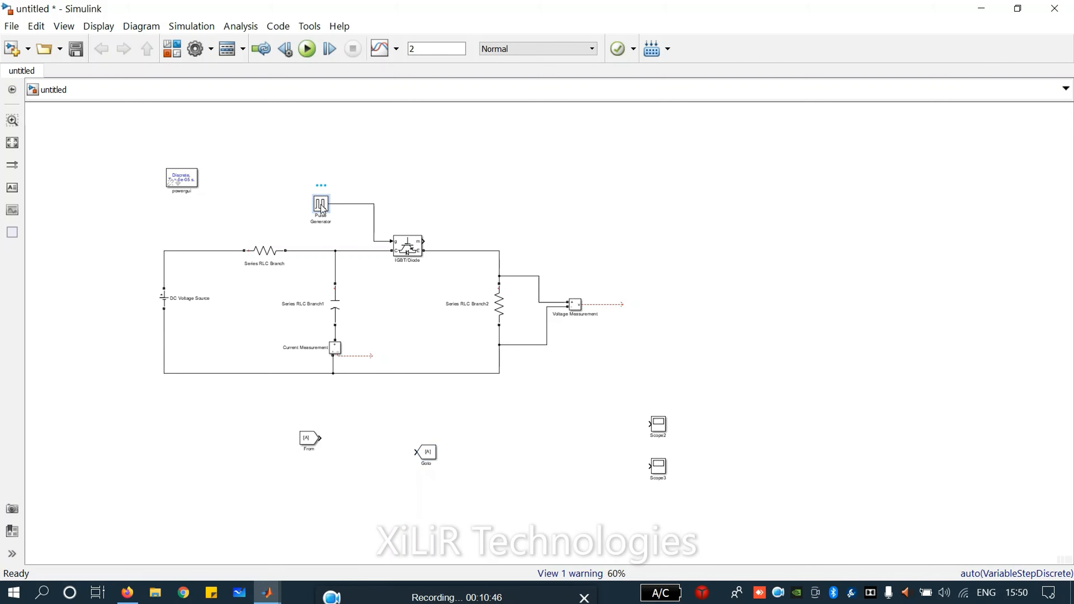
pyautogui.press('Delete')
pyautogui.hotkey('ctrl', 'z')
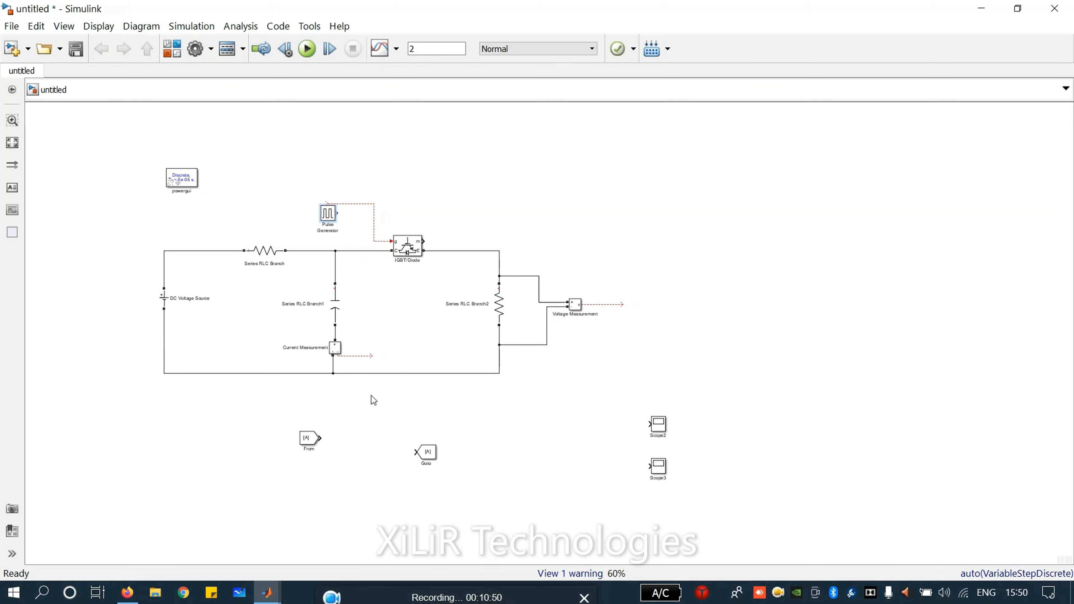
pyautogui.moveTo(330, 216)
pyautogui.mouseDown()
pyautogui.moveTo(437, 478)
pyautogui.moveTo(389, 460)
pyautogui.moveTo(418, 452)
pyautogui.mouseUp()
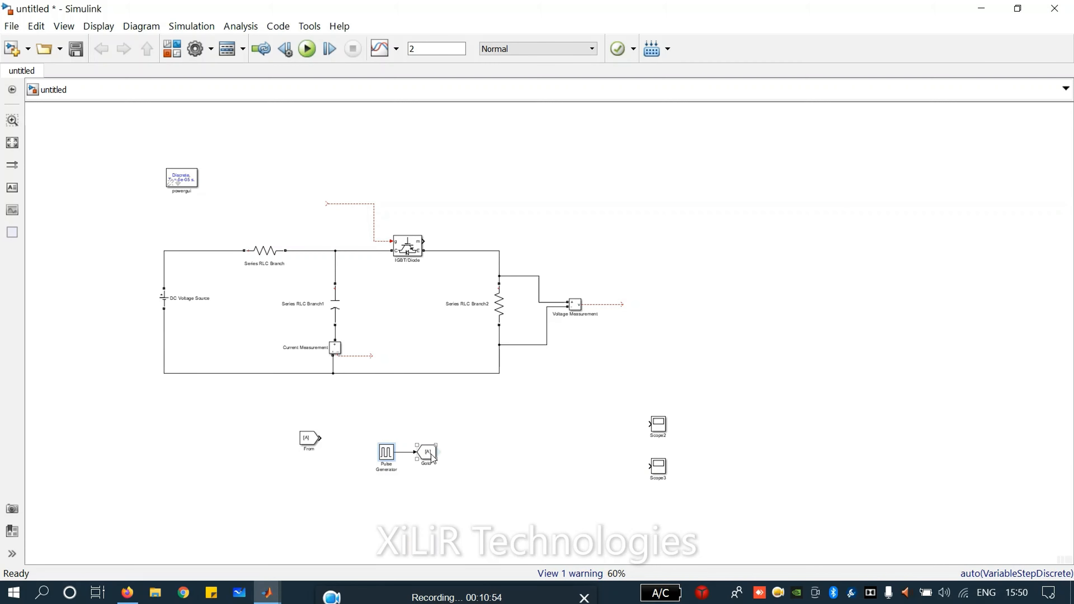
pyautogui.moveTo(310, 441); pyautogui.dragTo(320, 208)
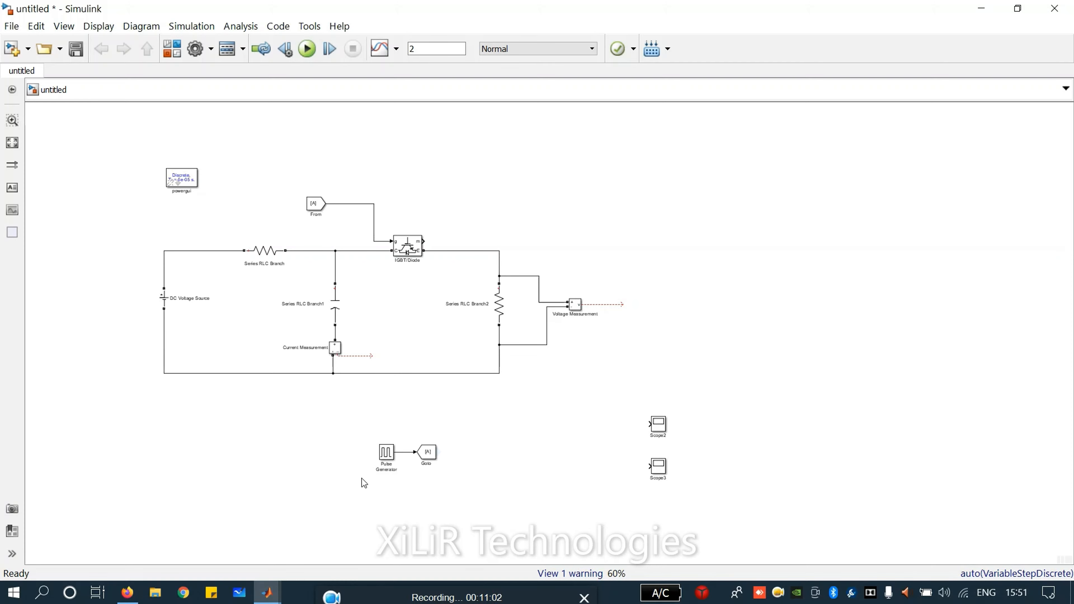
# Set the Goto tag of the From block on the IGBT/Diode gate to S1
pyautogui.doubleClick(322, 210)
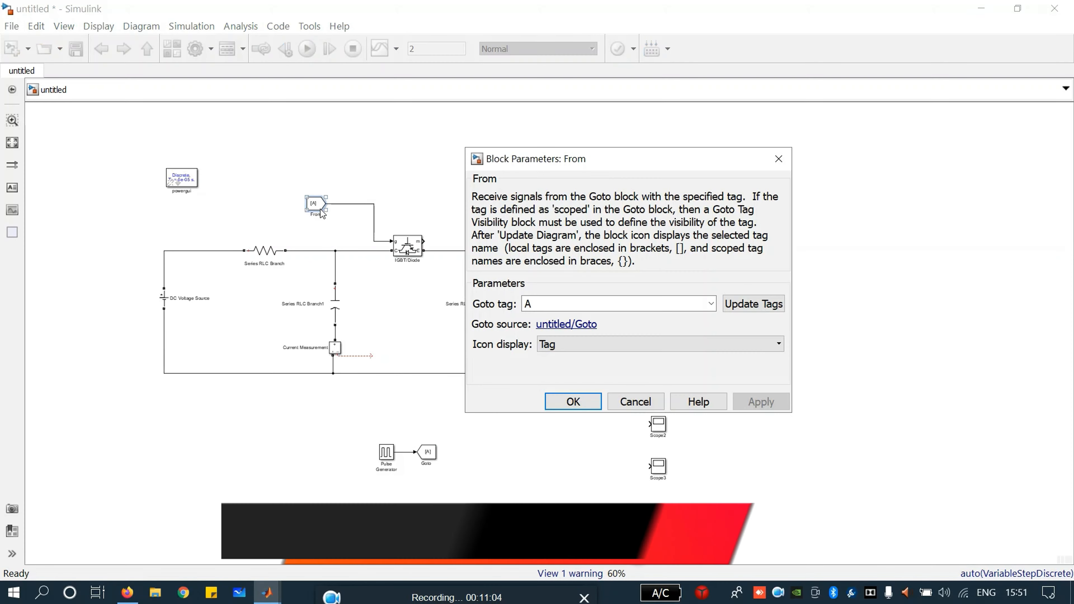
pyautogui.doubleClick(564, 305)
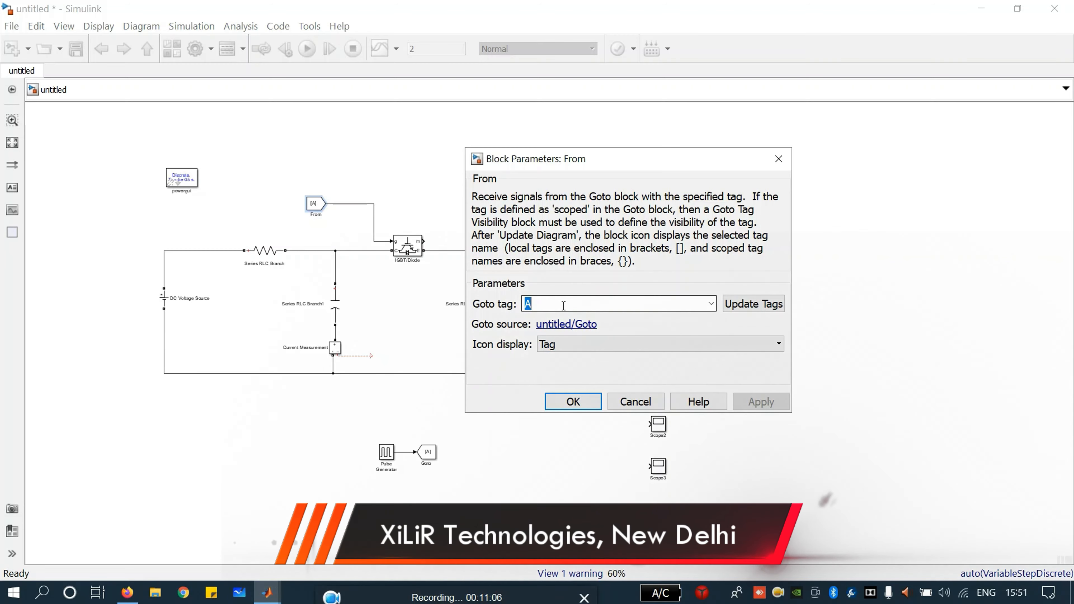
pyautogui.write('S1')
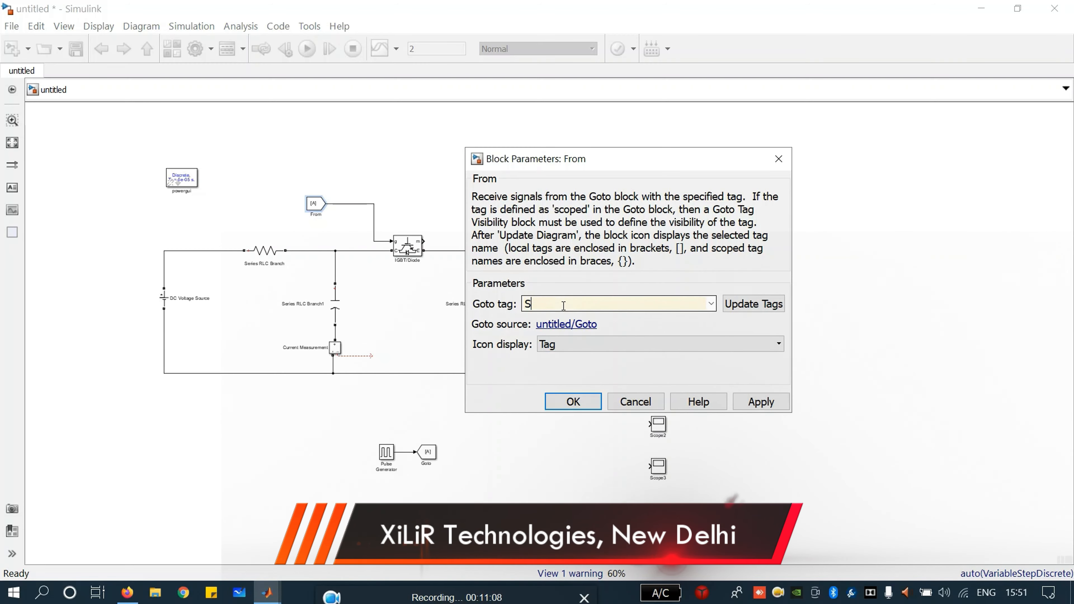
pyautogui.click(761, 401)
pyautogui.click(574, 400)
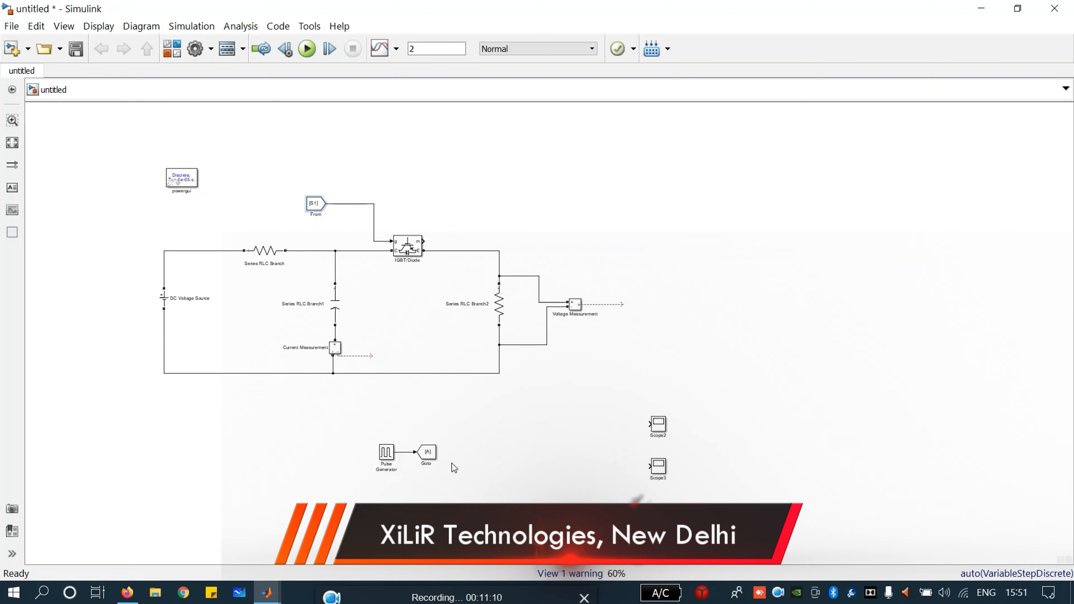
# Set the tag of the Goto block fed by the Pulse Generator to S1
pyautogui.doubleClick(428, 452)
pyautogui.doubleClick(415, 258)
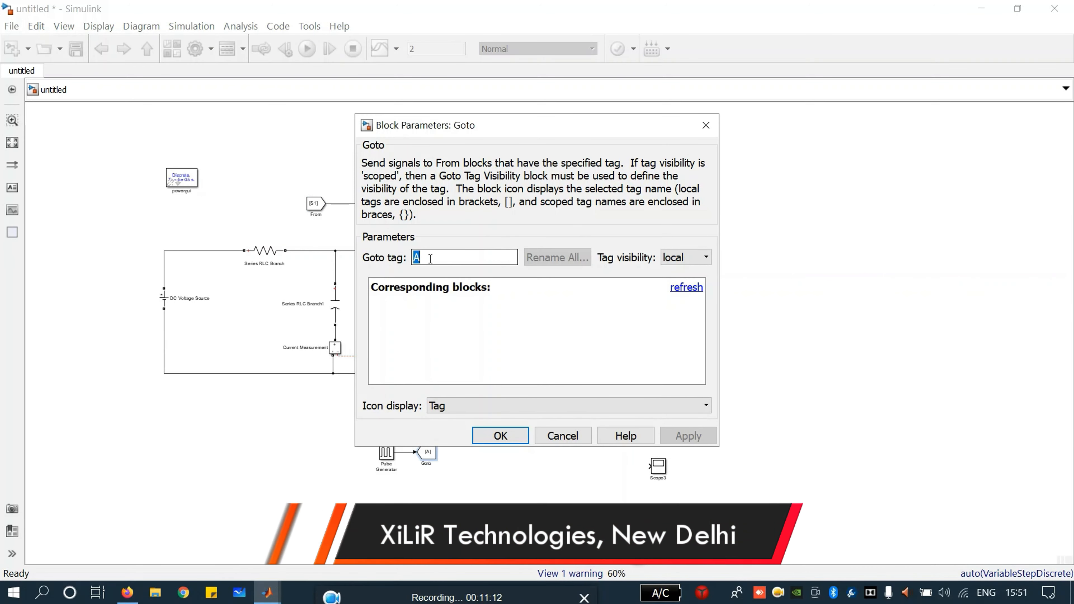
pyautogui.write('S1')
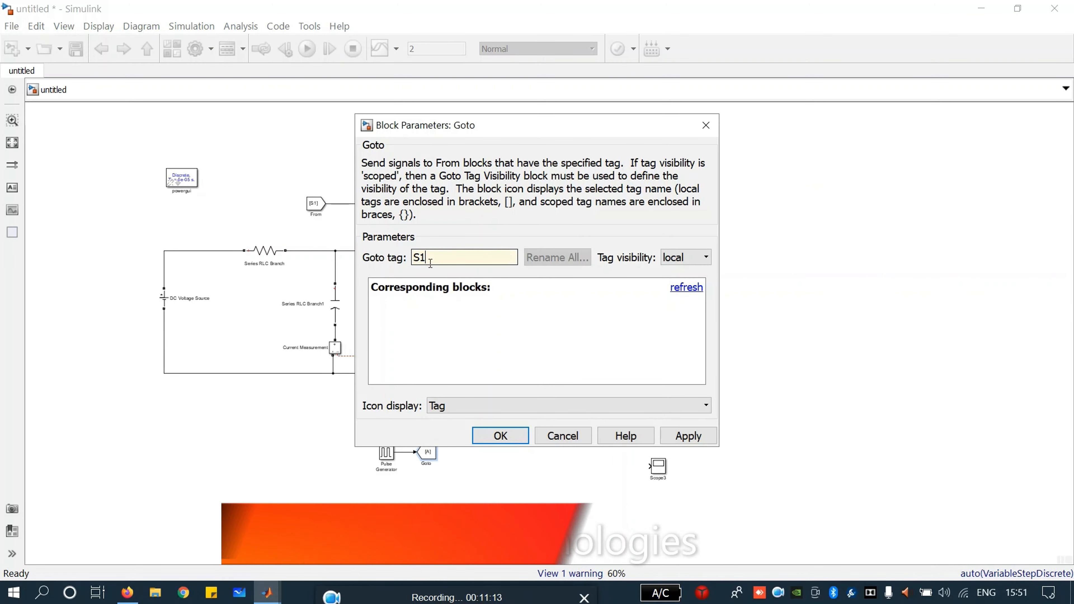
pyautogui.click(514, 442)
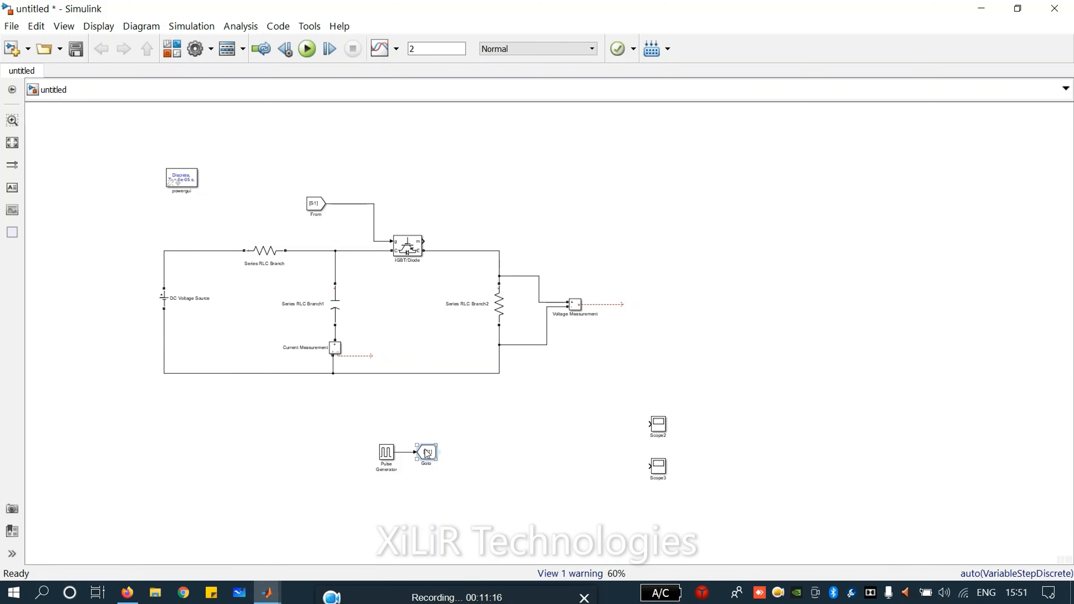
# Trace the S1 pairing by following the link from the Goto block to its From block and back to its source
pyautogui.click(318, 212)
pyautogui.click(427, 453)
pyautogui.doubleClick(438, 449)
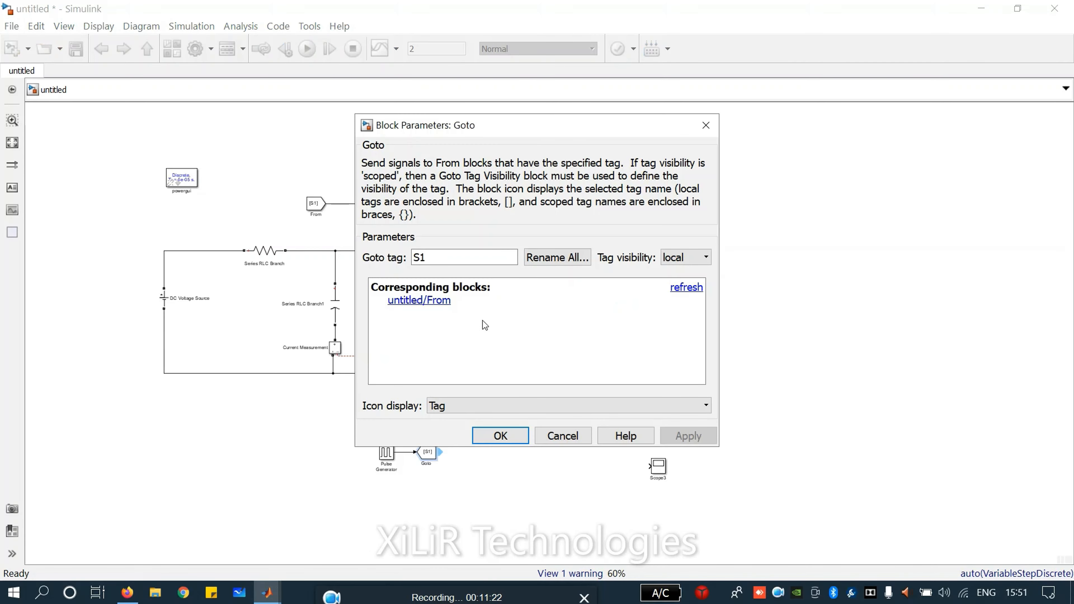
pyautogui.click(436, 301)
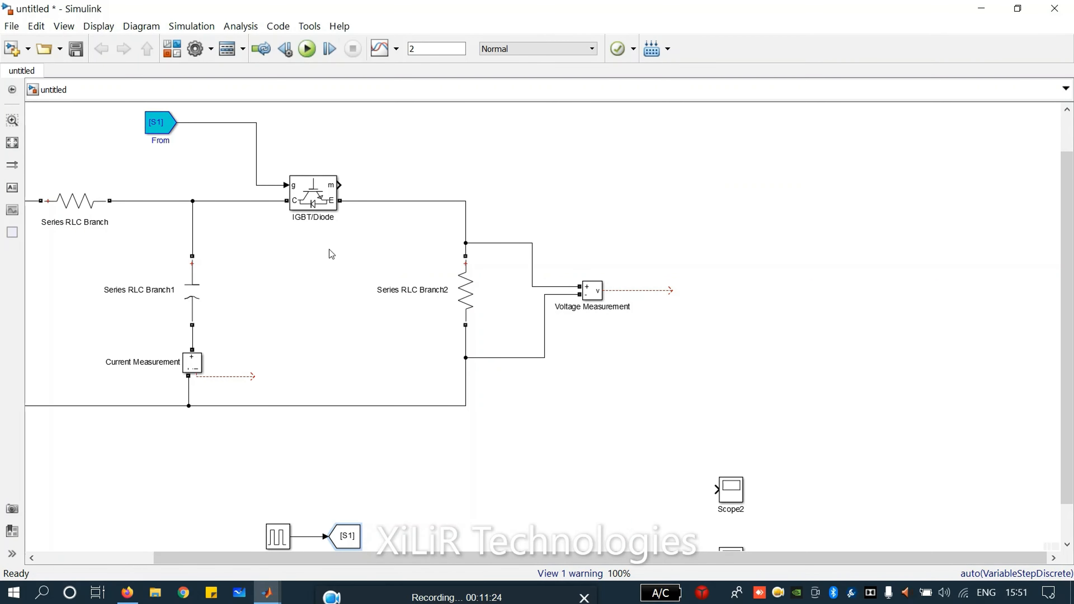
pyautogui.doubleClick(154, 123)
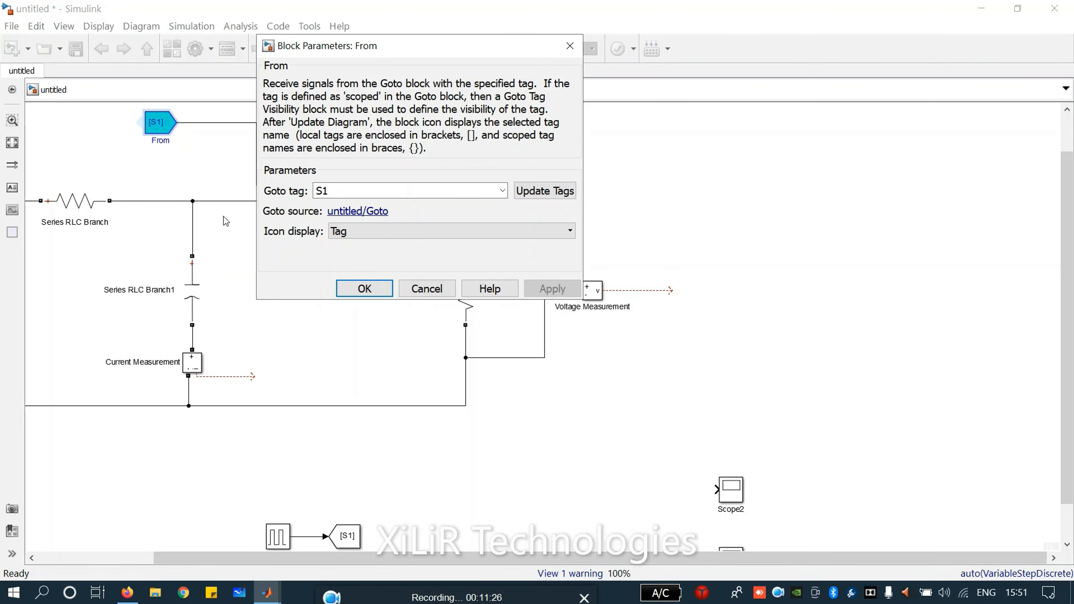
pyautogui.click(375, 216)
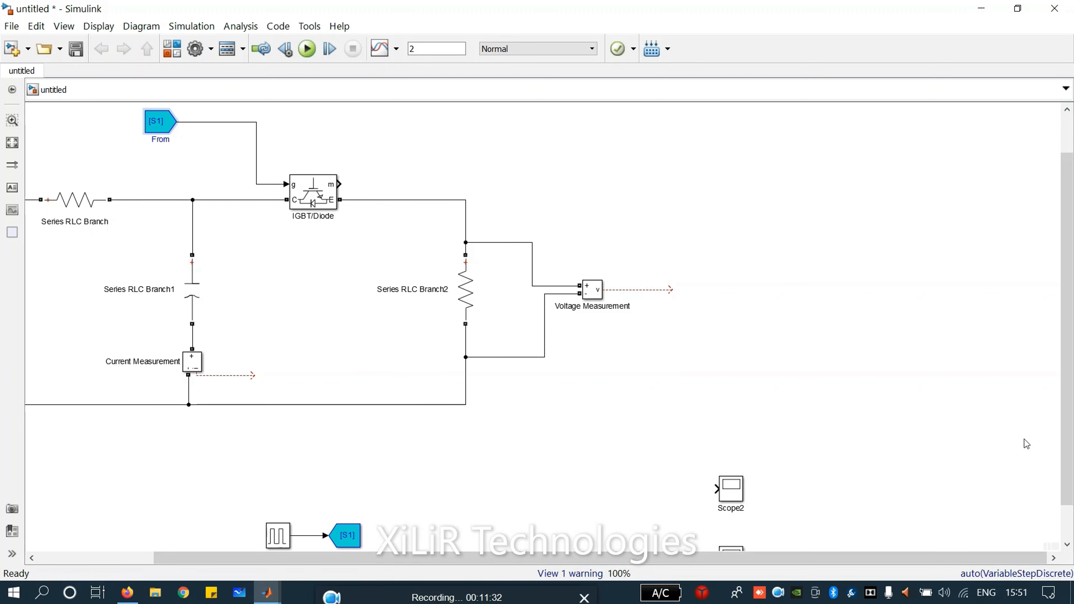
pyautogui.moveTo(1068, 418); pyautogui.dragTo(1069, 464)
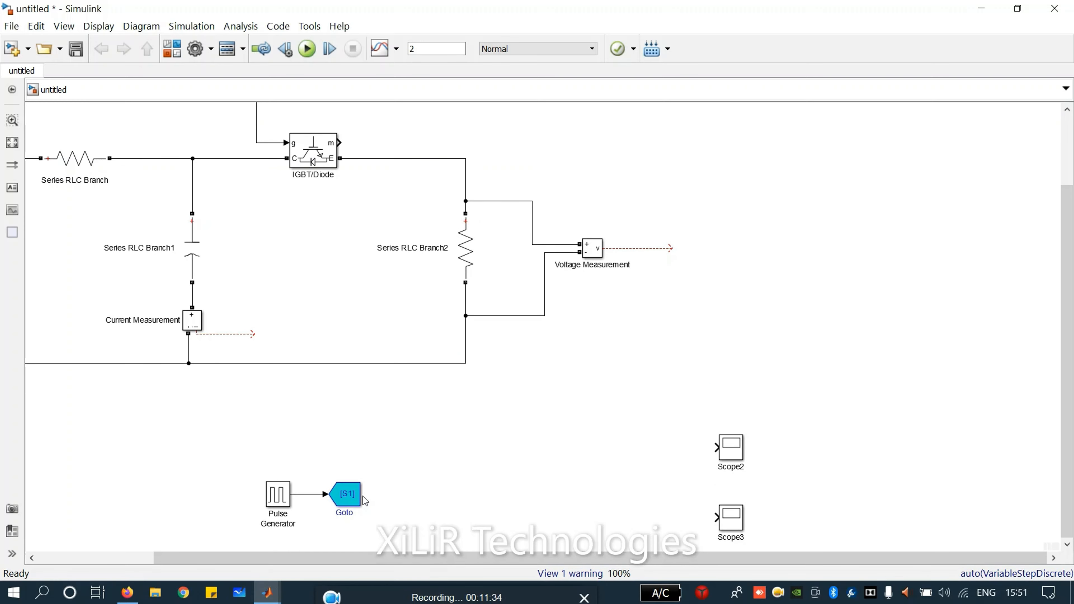
# Place a copy of the S1 From block beside Scope2
pyautogui.click(466, 248)
pyautogui.click(966, 244)
pyautogui.click(1067, 147)
pyautogui.click(153, 171)
pyautogui.moveTo(153, 171); pyautogui.dragTo(643, 530)
pyautogui.moveTo(1067, 325); pyautogui.dragTo(1065, 497)
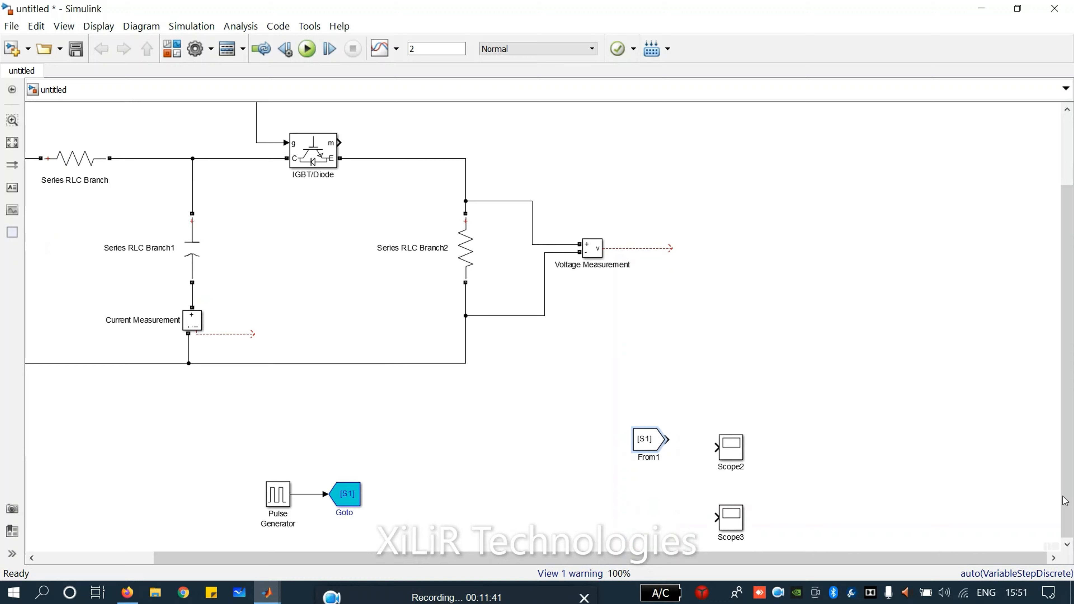
# Set the Goto tag of the From block beside Scope2 to V
pyautogui.doubleClick(653, 449)
pyautogui.doubleClick(459, 303)
pyautogui.write('V')
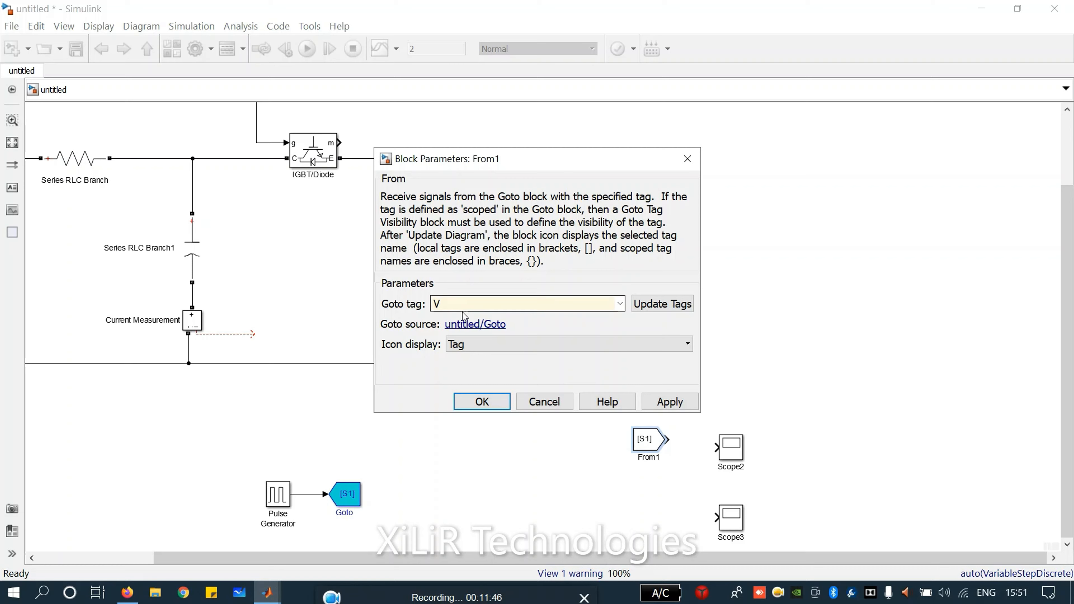
pyautogui.click(490, 403)
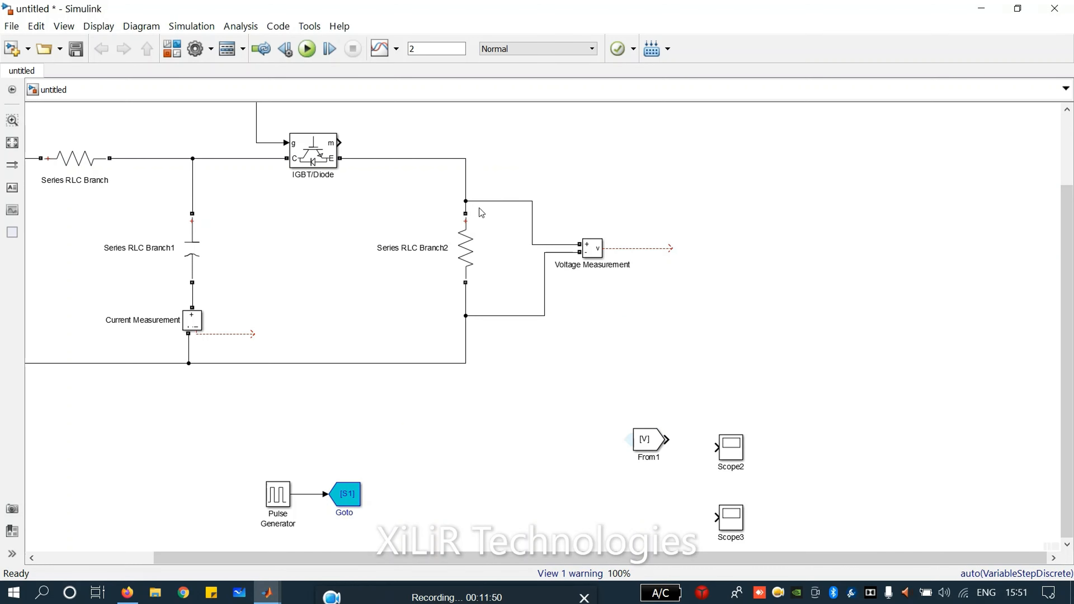
# Place a copy of the Goto block at the end of the Voltage Measurement output line and set its tag to V
pyautogui.click(349, 495)
pyautogui.moveTo(349, 496); pyautogui.dragTo(703, 250)
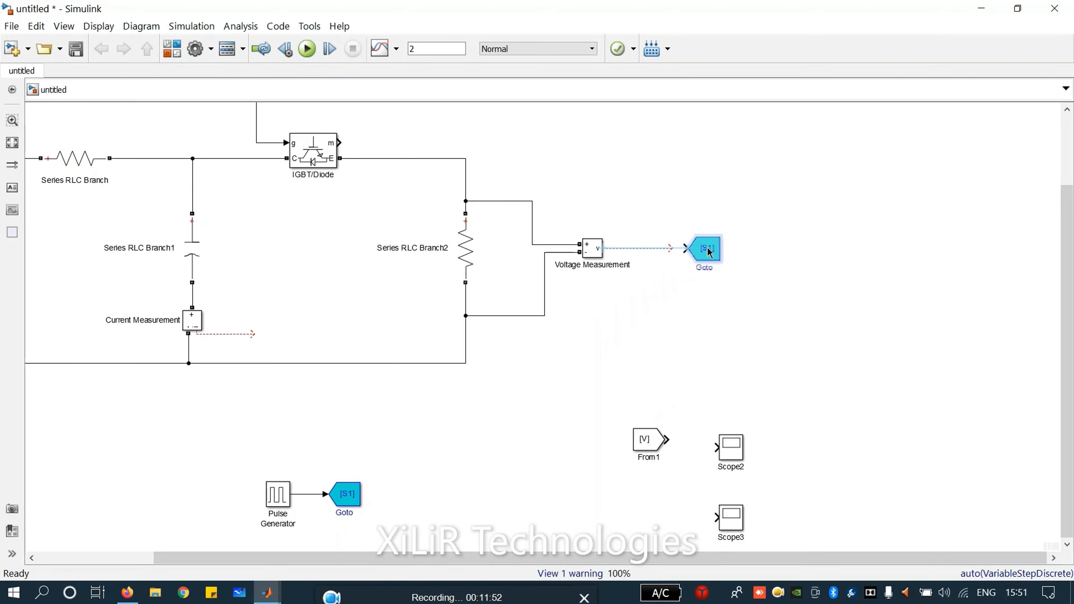
pyautogui.doubleClick(702, 250)
pyautogui.doubleClick(672, 316)
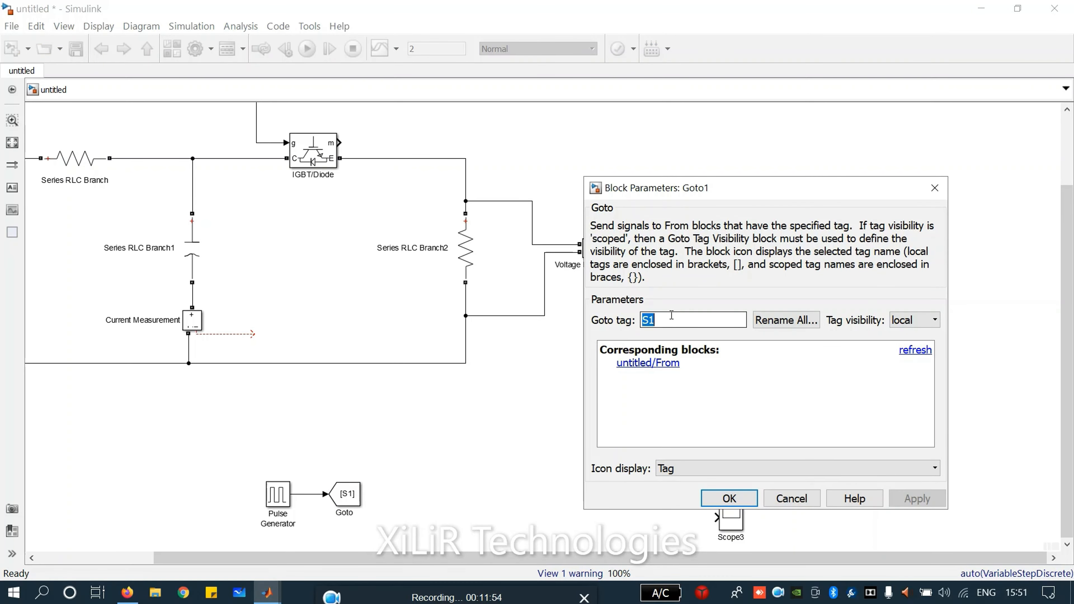
pyautogui.write('V')
pyautogui.click(730, 499)
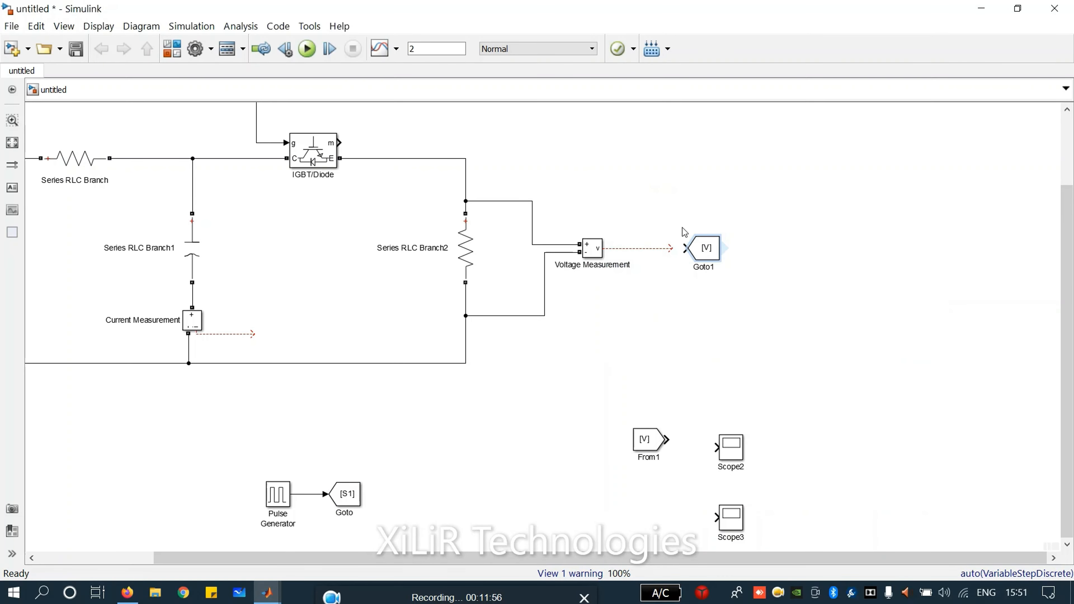
# Connect the Voltage Measurement output to the V Goto block, and the V From block to Scope2
pyautogui.moveTo(670, 250); pyautogui.dragTo(685, 249)
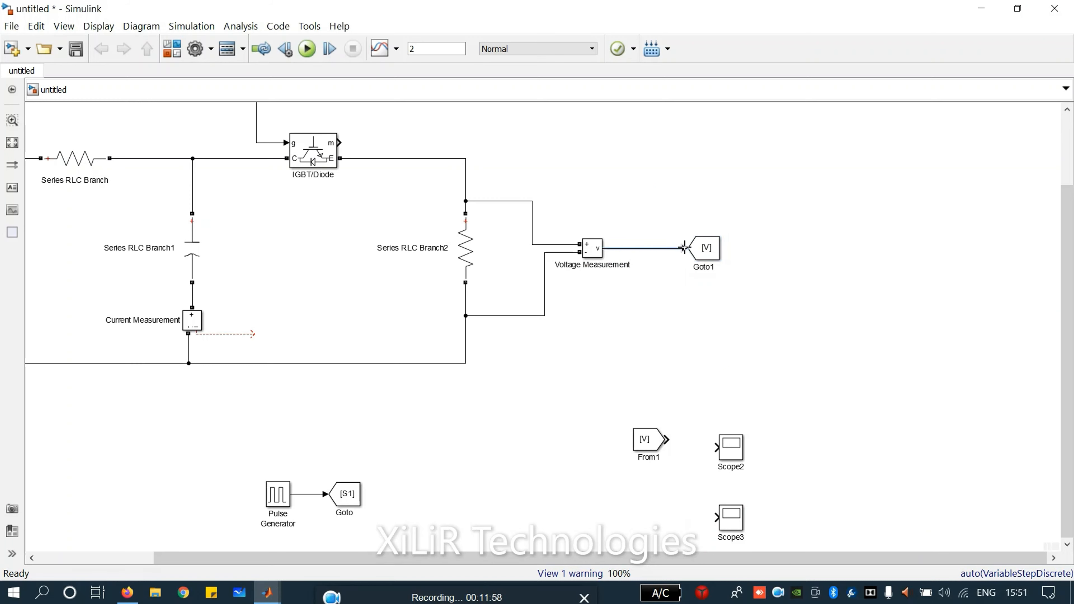
pyautogui.moveTo(668, 440); pyautogui.dragTo(717, 448)
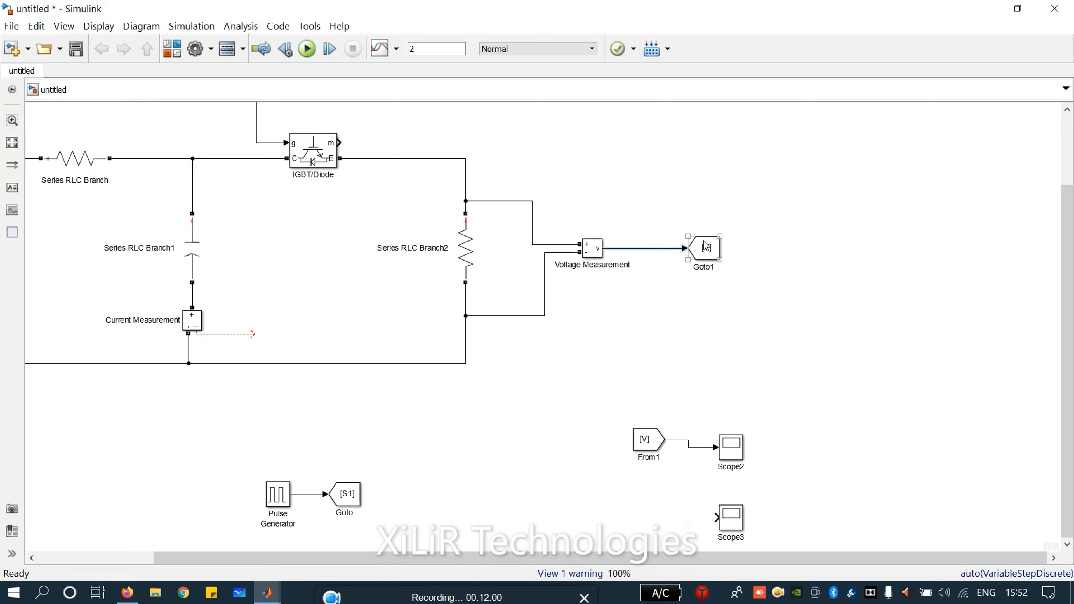
pyautogui.click(711, 255)
pyautogui.click(650, 451)
# Attach a copy of the V Goto block to the Current Measurement output and set its tag to I
pyautogui.click(706, 249)
pyautogui.moveTo(707, 250); pyautogui.dragTo(274, 336)
pyautogui.doubleClick(275, 337)
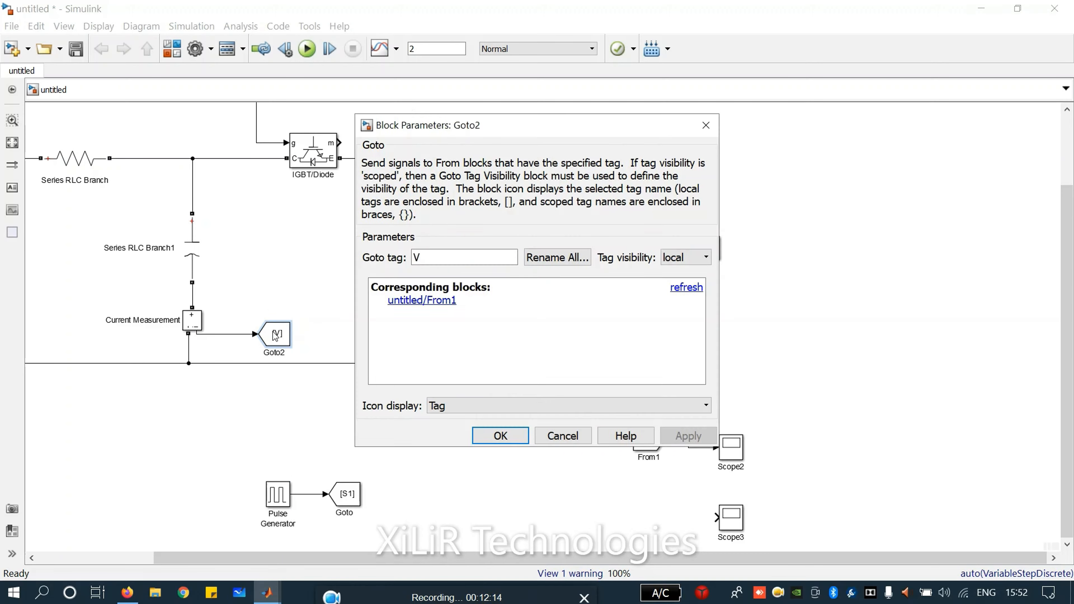
pyautogui.doubleClick(502, 387)
pyautogui.write('I')
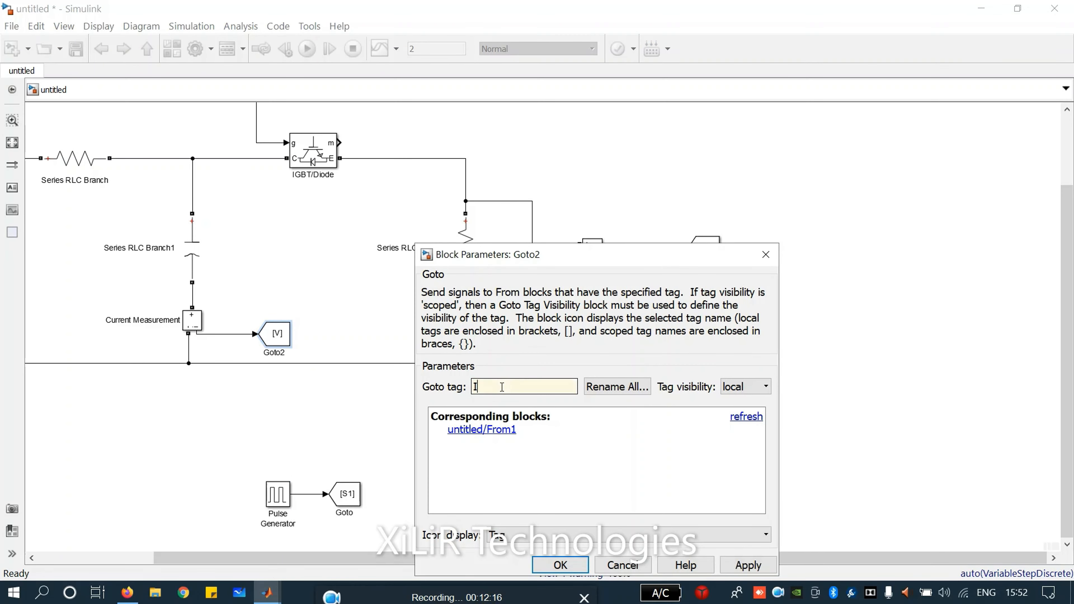
pyautogui.click(560, 565)
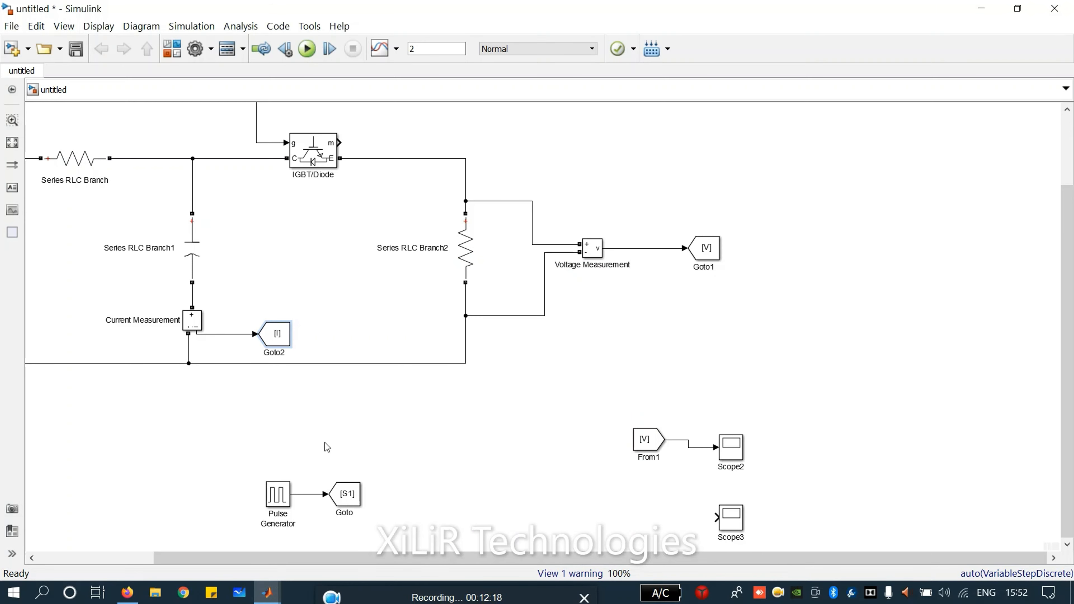
# Feed Scope3 from a copy of the V From block with its Goto tag set to I
pyautogui.click(644, 459)
pyautogui.moveTo(651, 443); pyautogui.dragTo(654, 525)
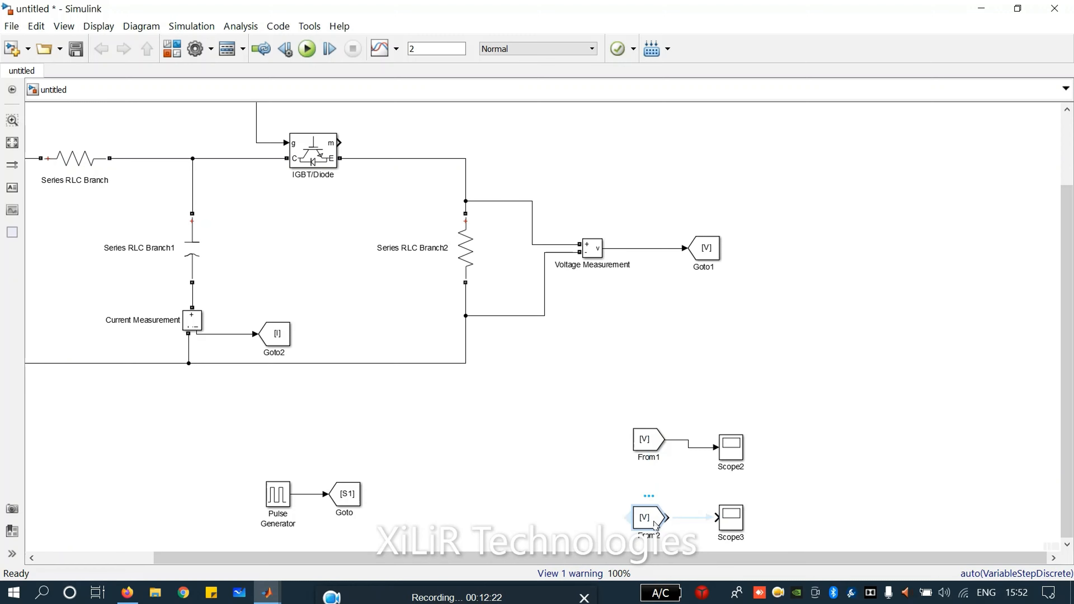
pyautogui.doubleClick(654, 525)
pyautogui.doubleClick(470, 309)
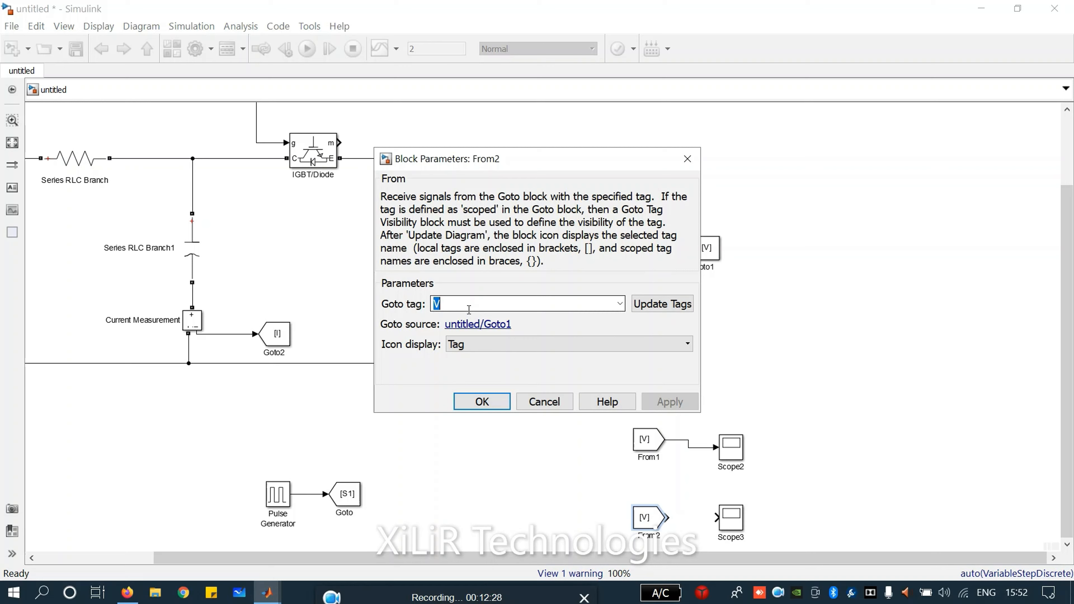
pyautogui.write('I')
pyautogui.click(666, 404)
pyautogui.click(503, 407)
pyautogui.moveTo(668, 517); pyautogui.dragTo(716, 517)
pyautogui.scroll(-3, 425, 370)
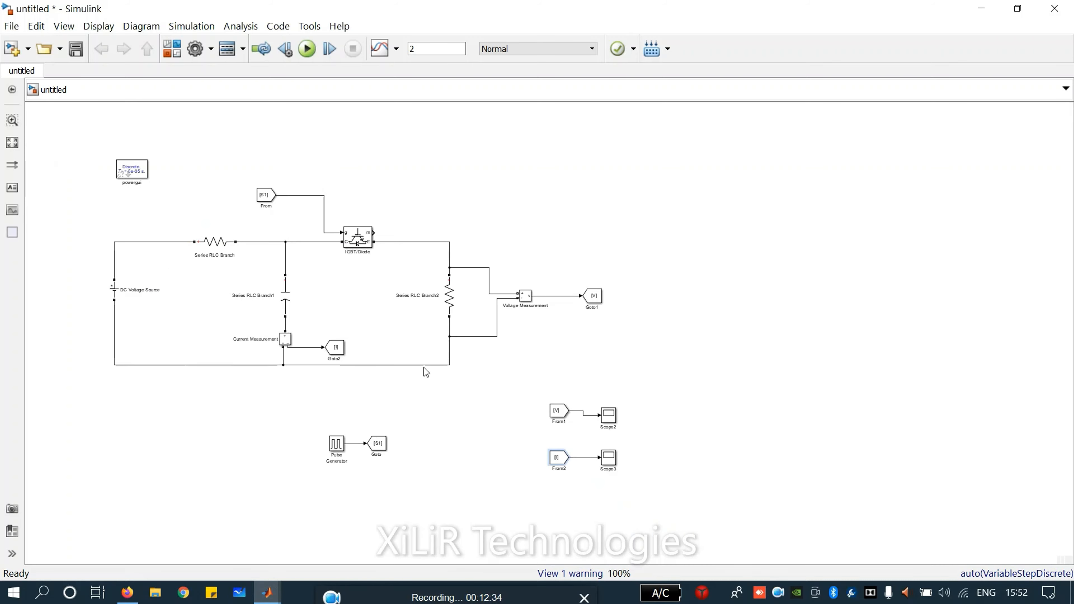
pyautogui.moveTo(83, 191); pyautogui.dragTo(623, 376)
pyautogui.moveTo(304, 423); pyautogui.dragTo(396, 466)
pyautogui.moveTo(529, 377); pyautogui.dragTo(631, 486)
pyautogui.click(387, 415)
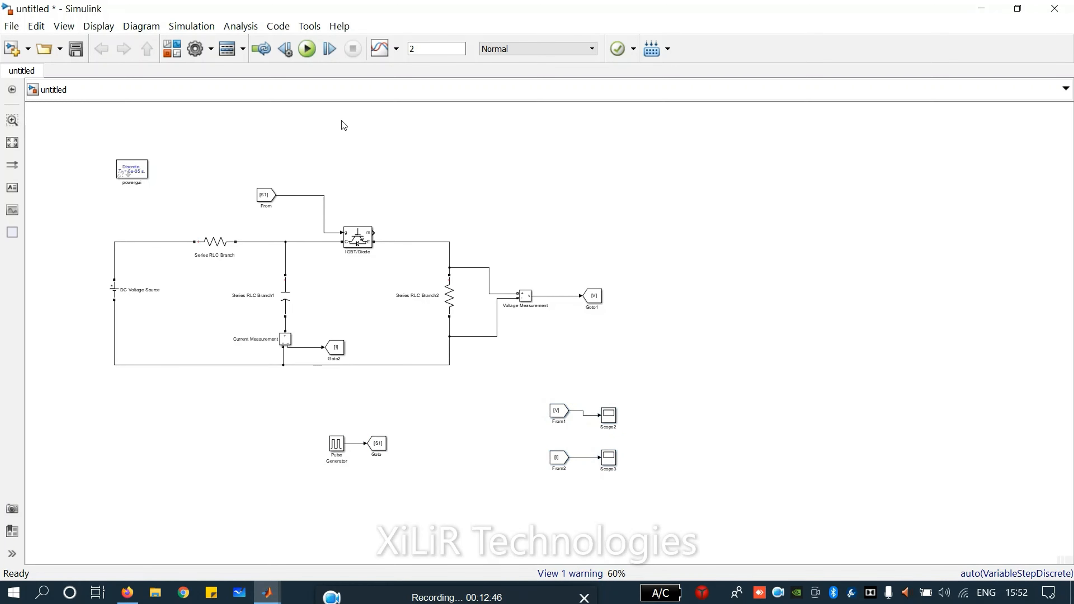
# Run the simulation and examine the voltage and current waveforms in Scope2 and Scope3
pyautogui.click(309, 51)
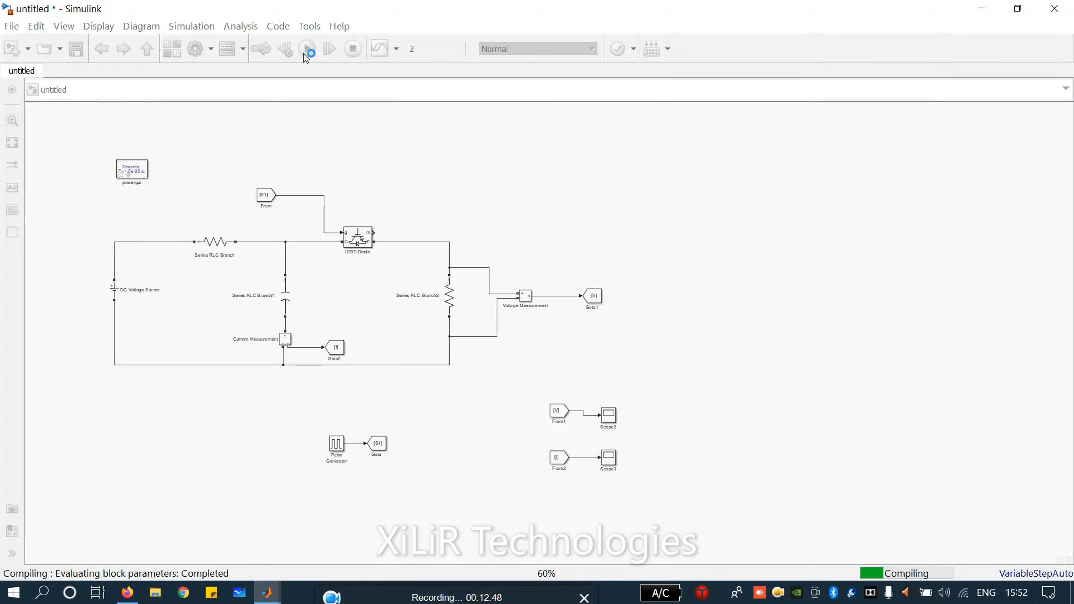
pyautogui.click(609, 419)
pyautogui.doubleClick(609, 420)
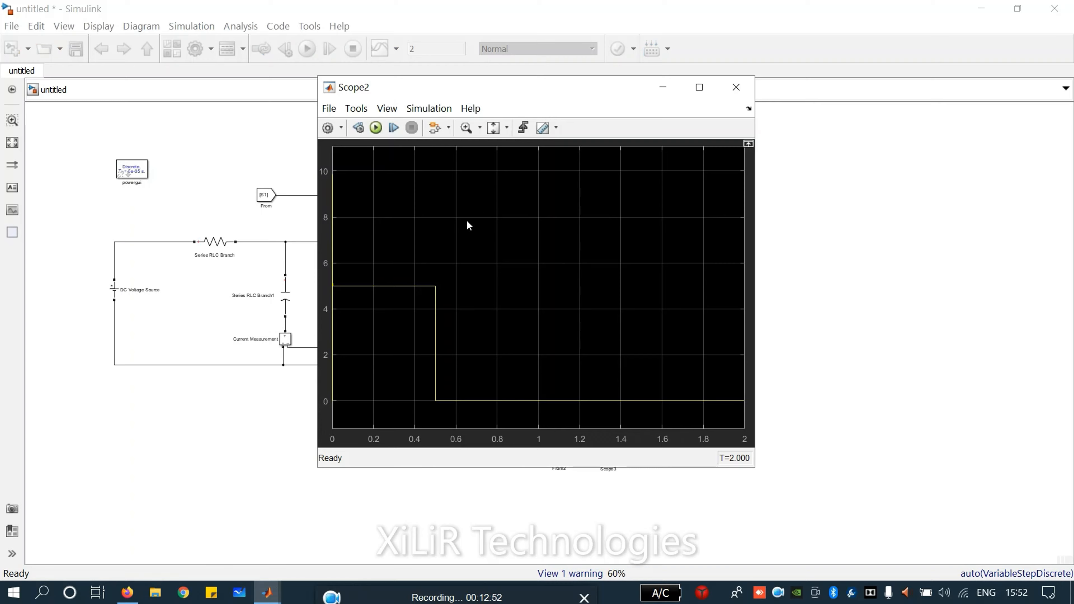
pyautogui.click(736, 87)
pyautogui.click(609, 458)
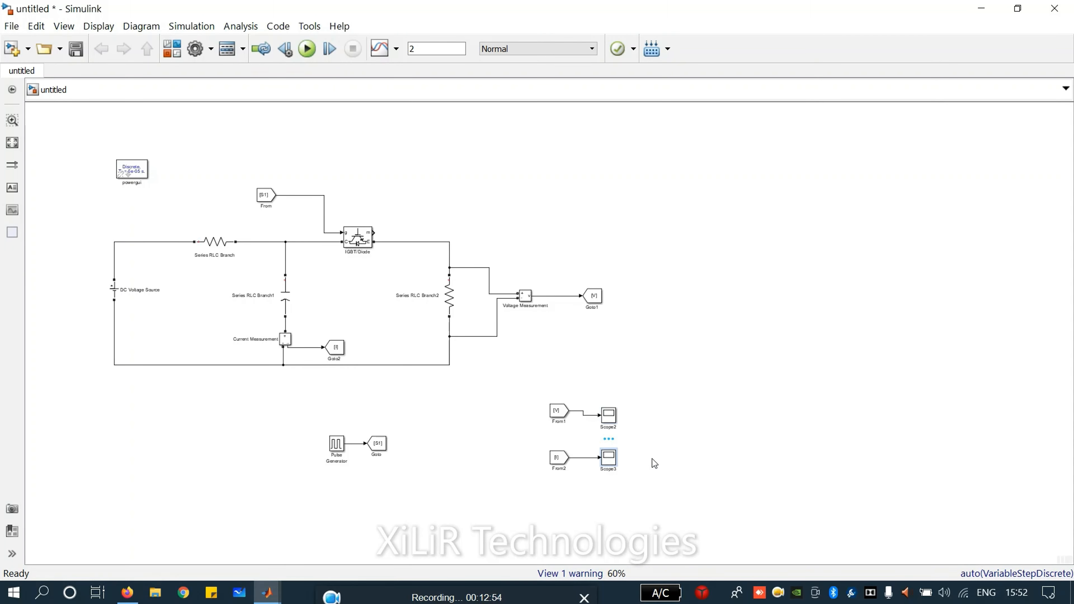
pyautogui.click(736, 88)
pyautogui.moveTo(120, 207); pyautogui.dragTo(574, 375)
pyautogui.click(431, 411)
pyautogui.moveTo(350, 472); pyautogui.dragTo(319, 427)
pyautogui.click(319, 499)
pyautogui.moveTo(40, 129); pyautogui.dragTo(711, 501)
pyautogui.click(374, 447)
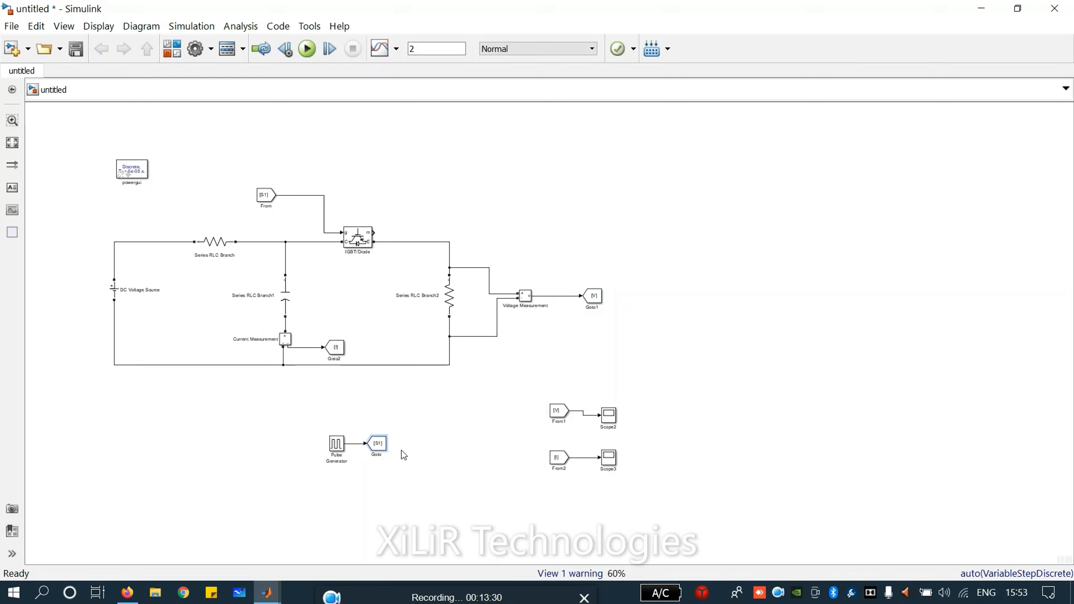
# Trace the V From block to its Goto source, and trace that Goto block back to its matching From block
pyautogui.click(559, 413)
pyautogui.doubleClick(559, 413)
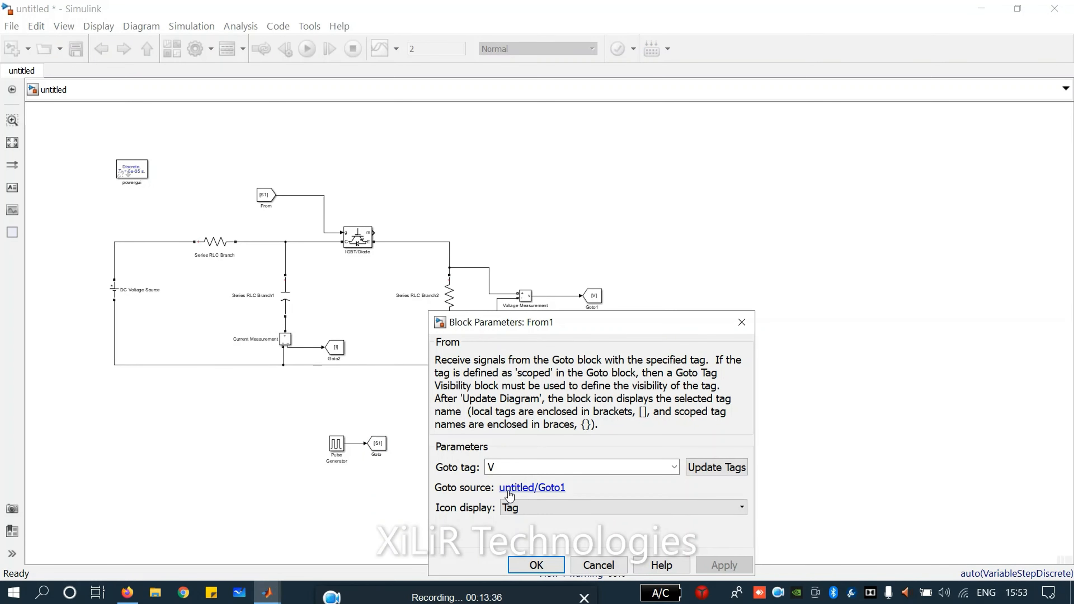
pyautogui.click(524, 488)
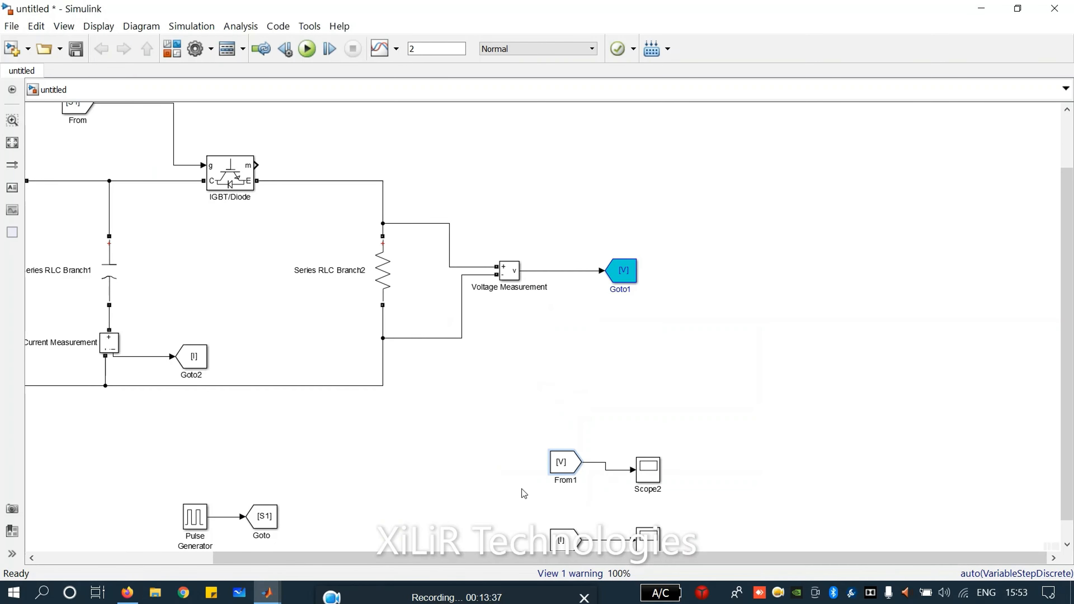
pyautogui.doubleClick(623, 274)
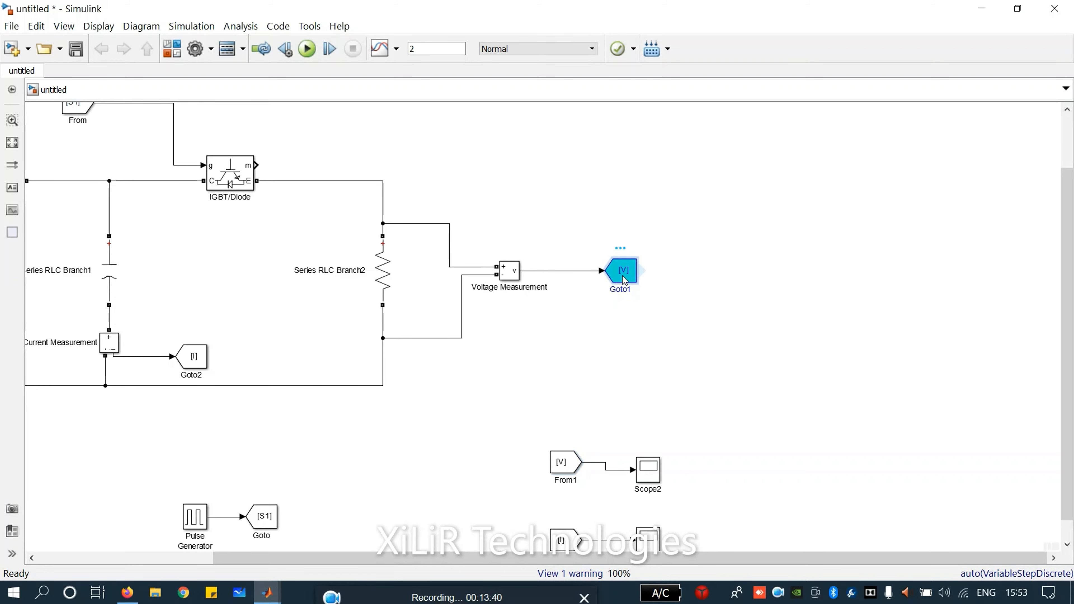
pyautogui.click(544, 394)
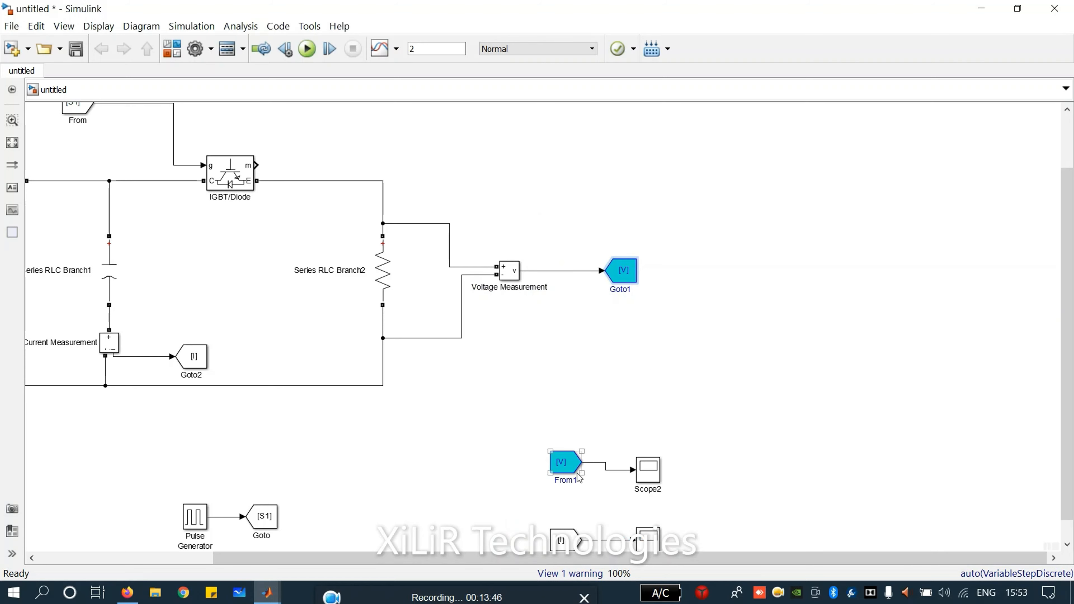
pyautogui.click(626, 270)
pyautogui.click(12, 143)
# Browse the block library's Neural Network, HDL Coder and Fuzzy Logic toolboxes
pyautogui.click(172, 48)
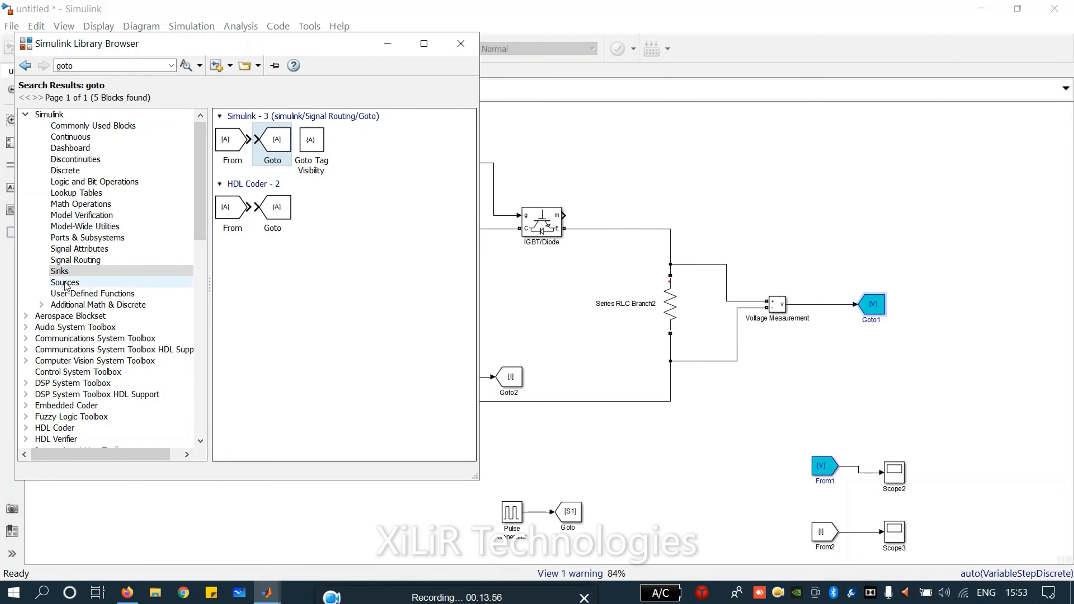
pyautogui.scroll(-6, 100, 283)
pyautogui.click(101, 283)
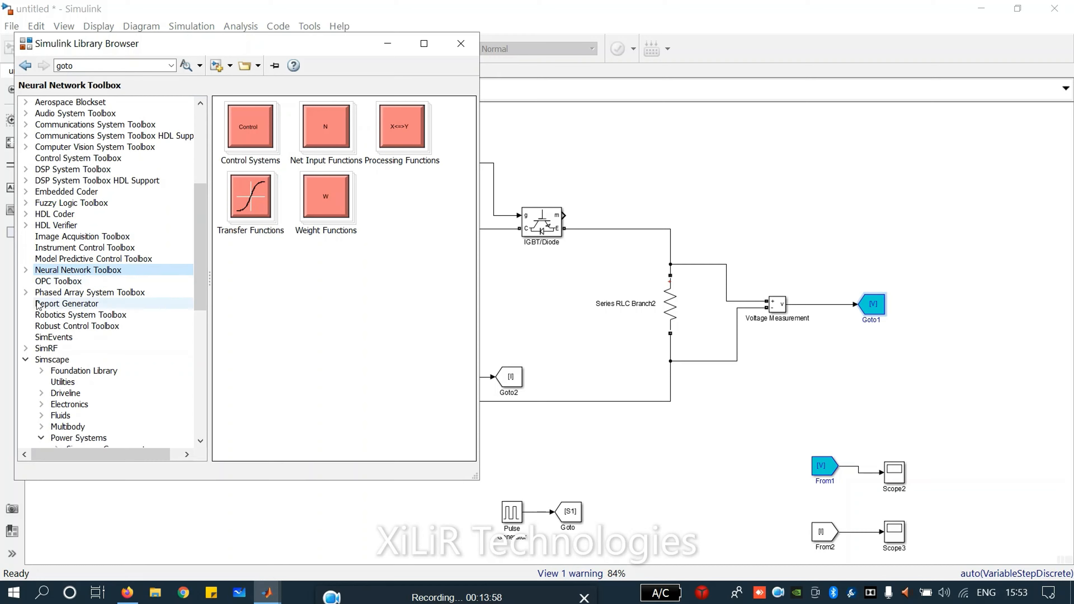
pyautogui.click(64, 215)
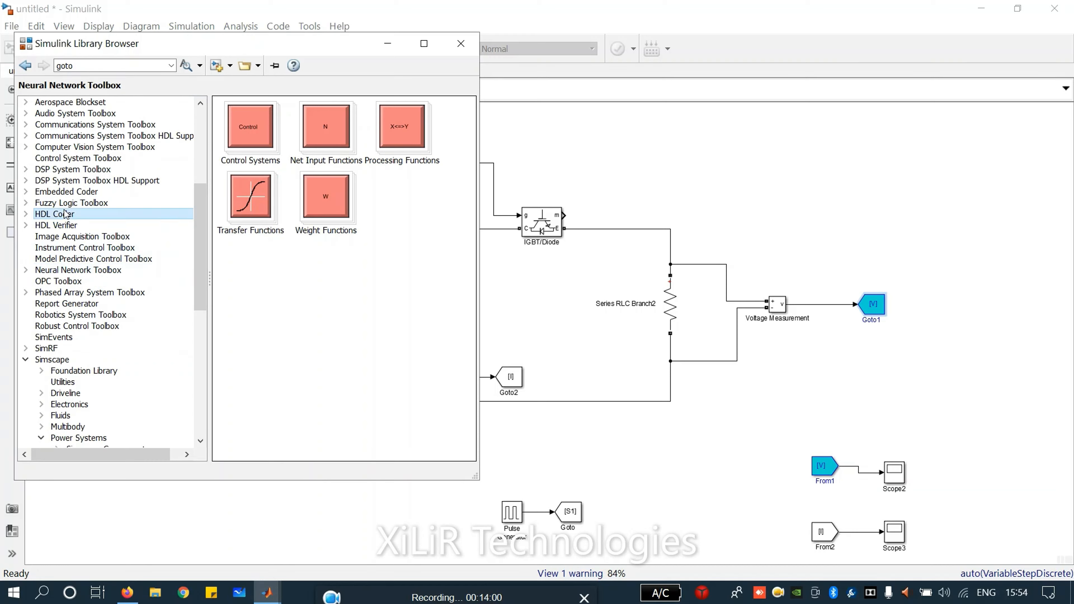
pyautogui.click(66, 206)
pyautogui.scroll(6, 66, 208)
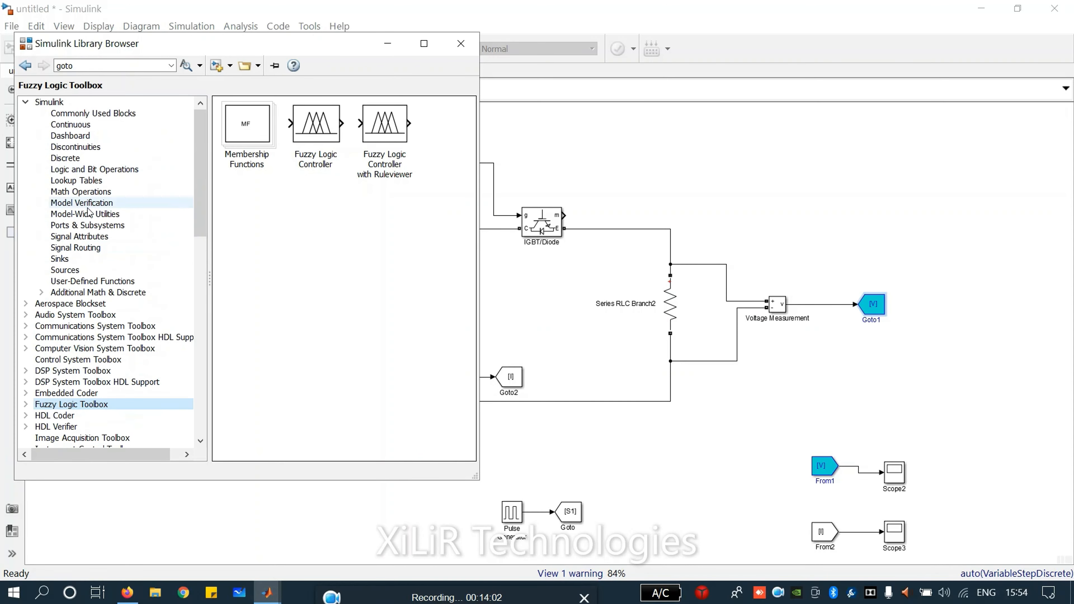
# Search the block library for "pi controller"
pyautogui.click(104, 66)
pyautogui.write('pi controlle')
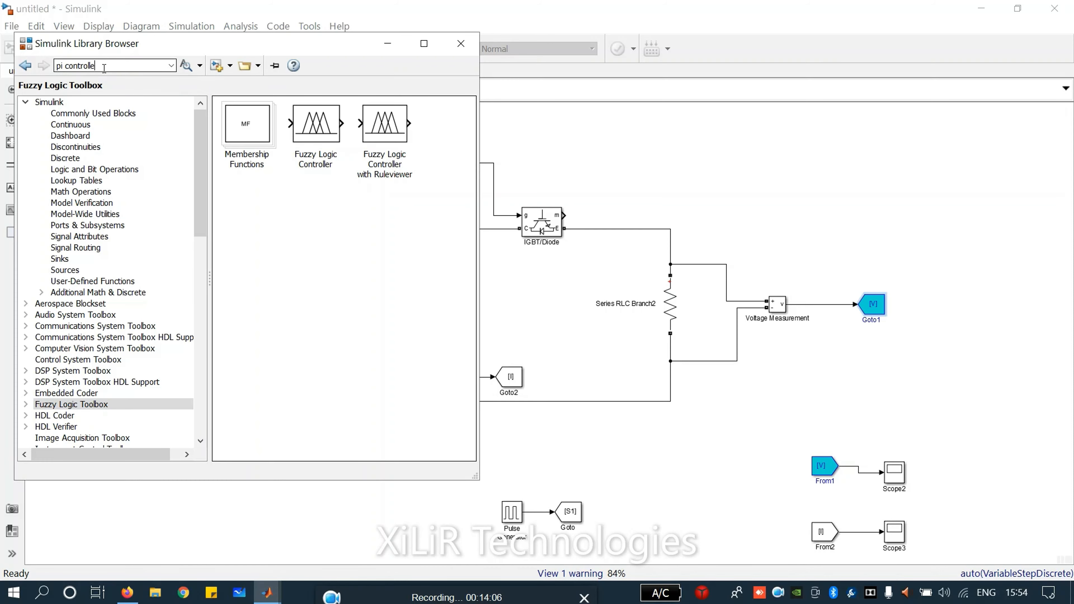
pyautogui.press('Return')
pyautogui.press('BackSpace')
pyautogui.press('BackSpace')
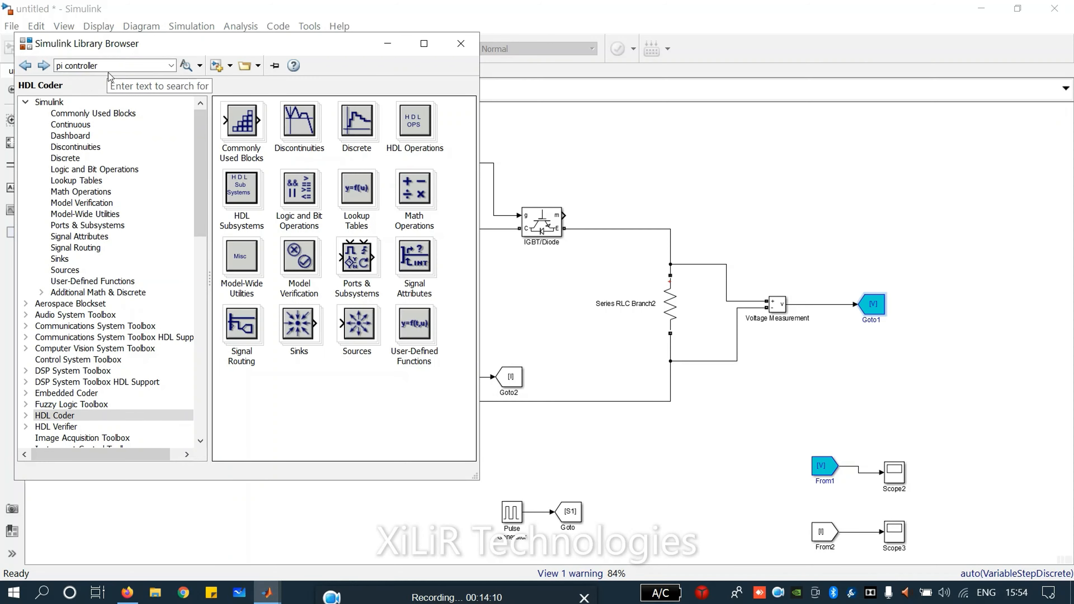
pyautogui.click(109, 64)
pyautogui.press('Return')
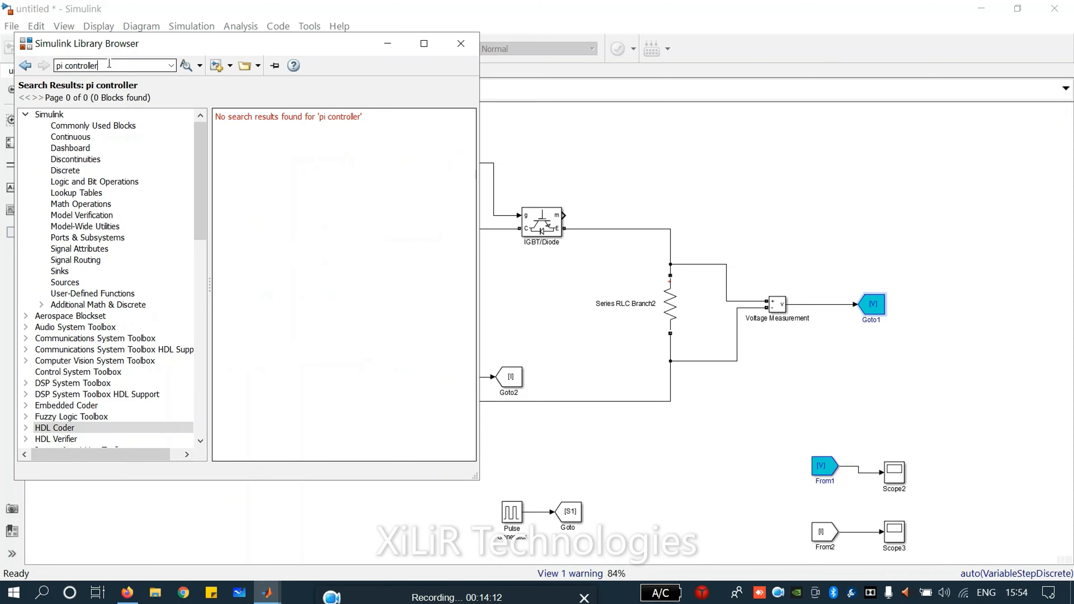
# Search the block library for "pid controller" and add the PID Controller block to the model
pyautogui.click(64, 66)
pyautogui.write('d')
pyautogui.press('Return')
pyautogui.click(256, 146)
pyautogui.rightClick(255, 146)
pyautogui.click(280, 152)
pyautogui.click(545, 338)
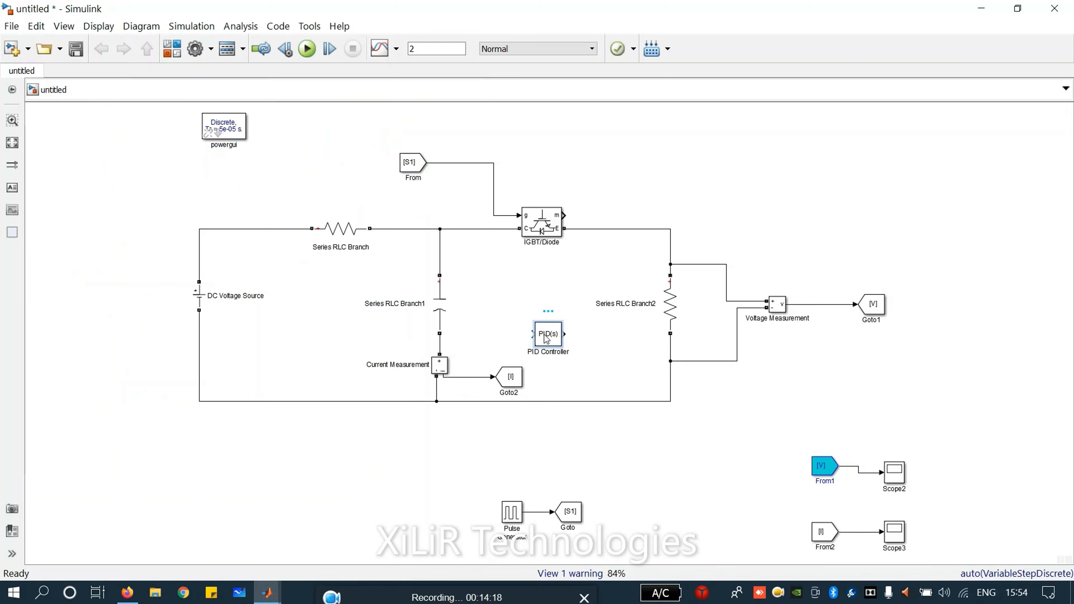
# Examine the PID Controller block's gain parameters and its advanced output saturation and tracking settings
pyautogui.doubleClick(548, 334)
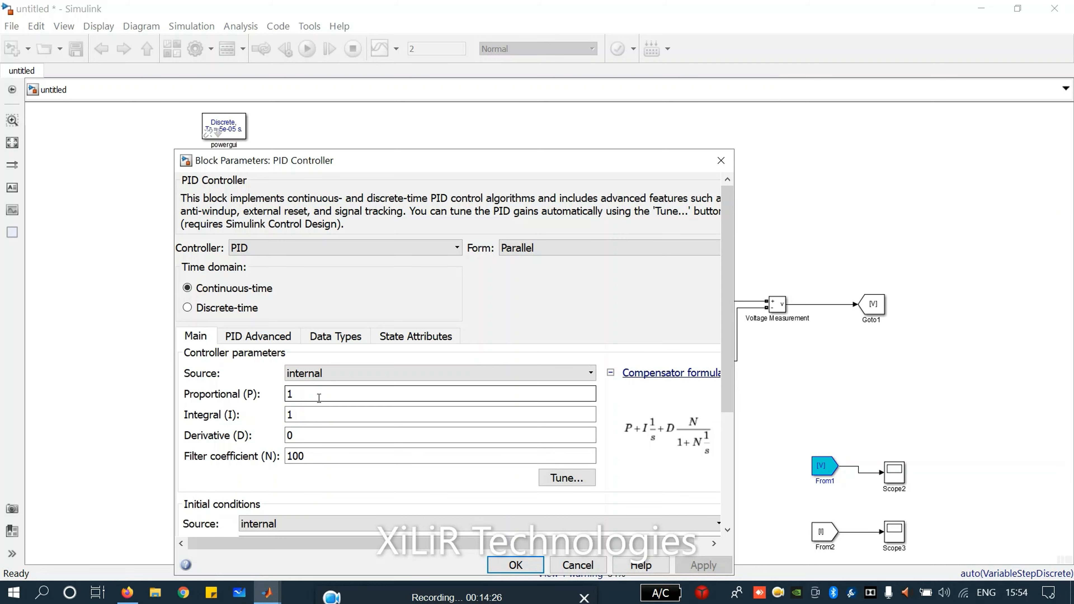
pyautogui.click(274, 338)
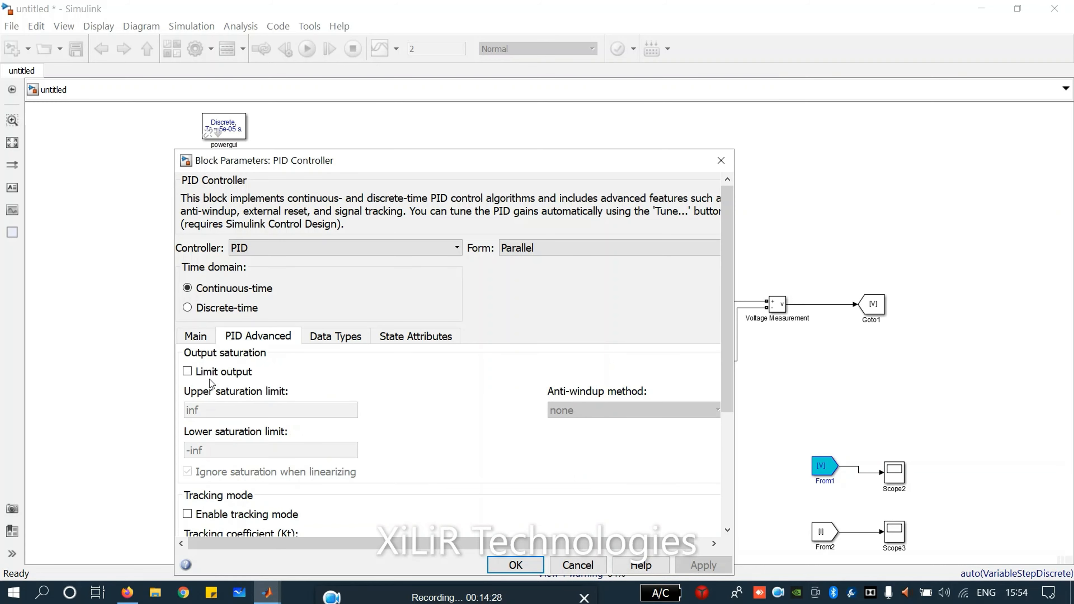
pyautogui.scroll(-4, 505, 428)
pyautogui.scroll(4, 506, 428)
pyautogui.click(721, 161)
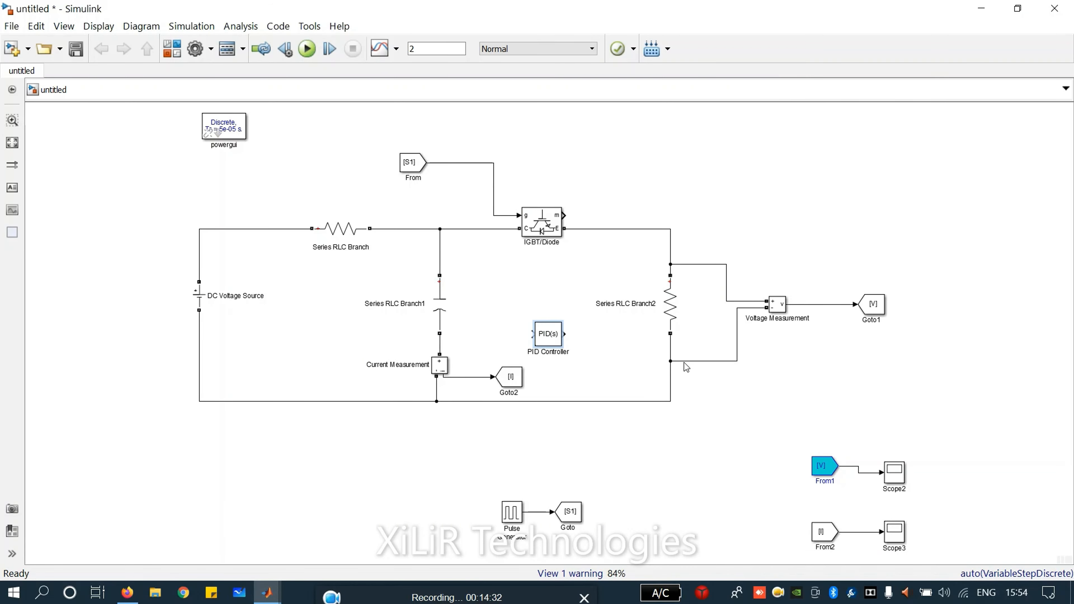
# Examine the IGBT/Diode block's internal resistance and snubber parameters without changing them
pyautogui.doubleClick(546, 225)
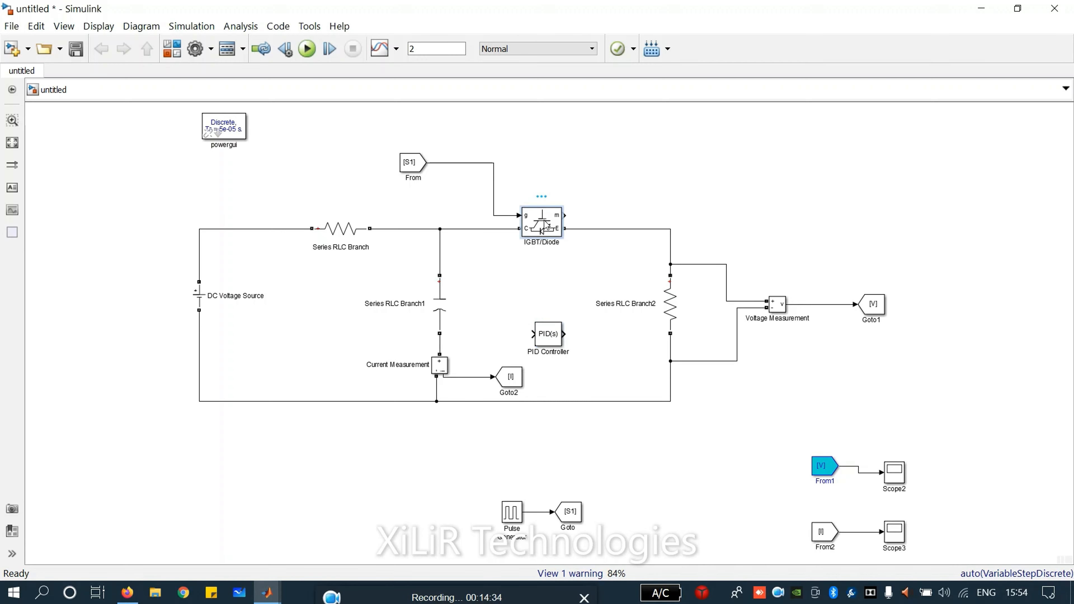
pyautogui.doubleClick(426, 280)
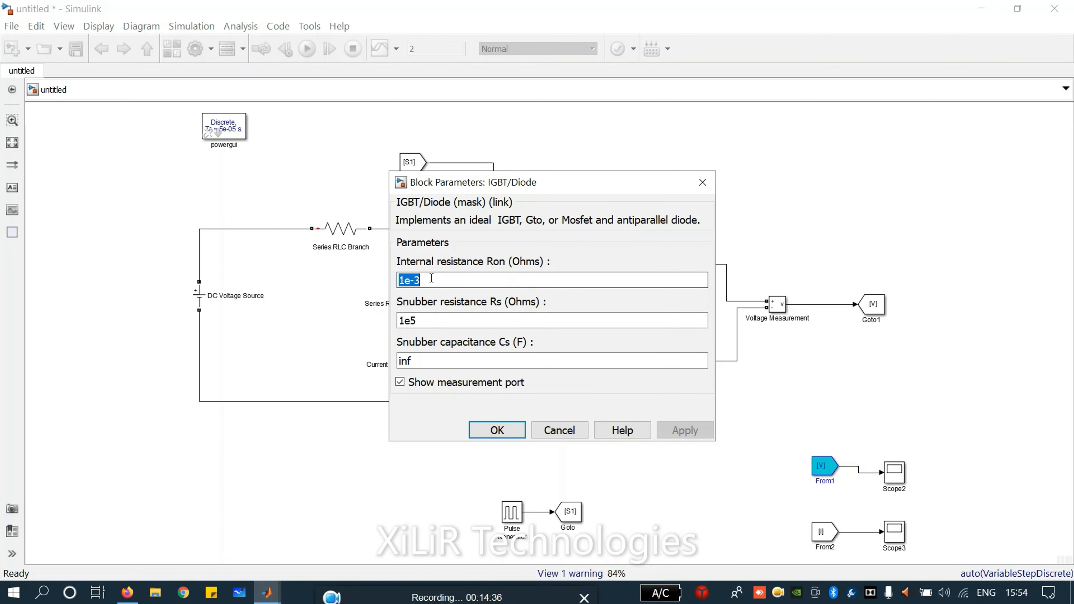
pyautogui.doubleClick(453, 358)
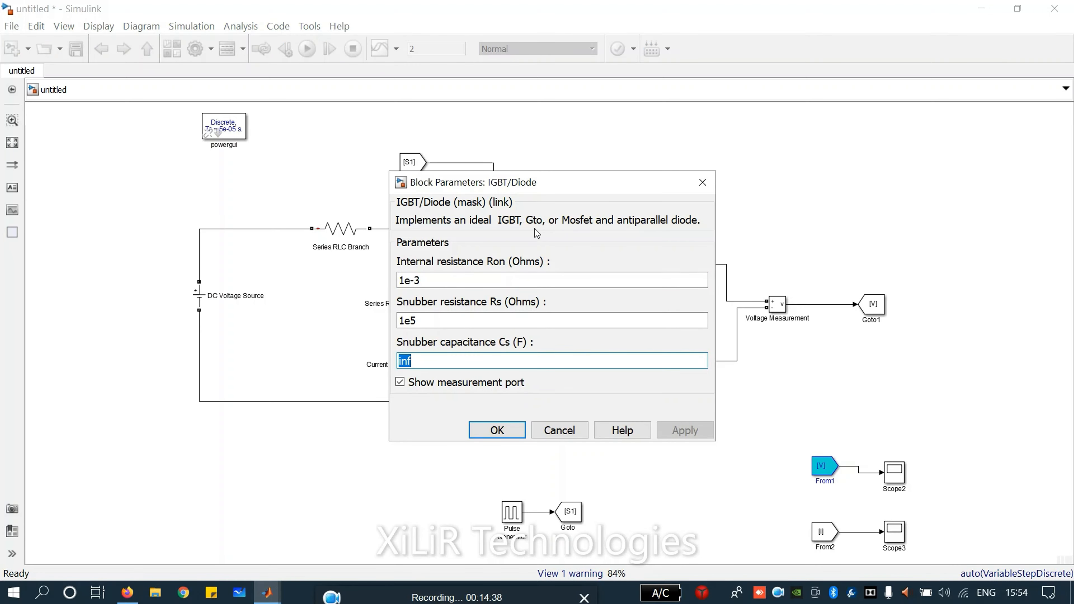
pyautogui.click(703, 183)
# Delete the PID Controller block from the model
pyautogui.click(559, 339)
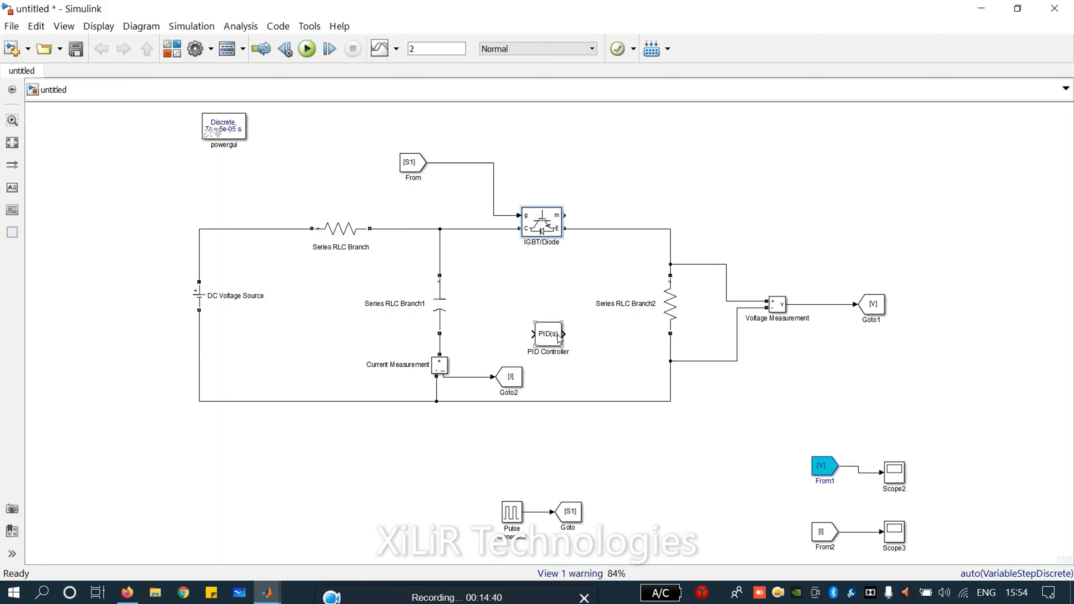
pyautogui.press('Delete')
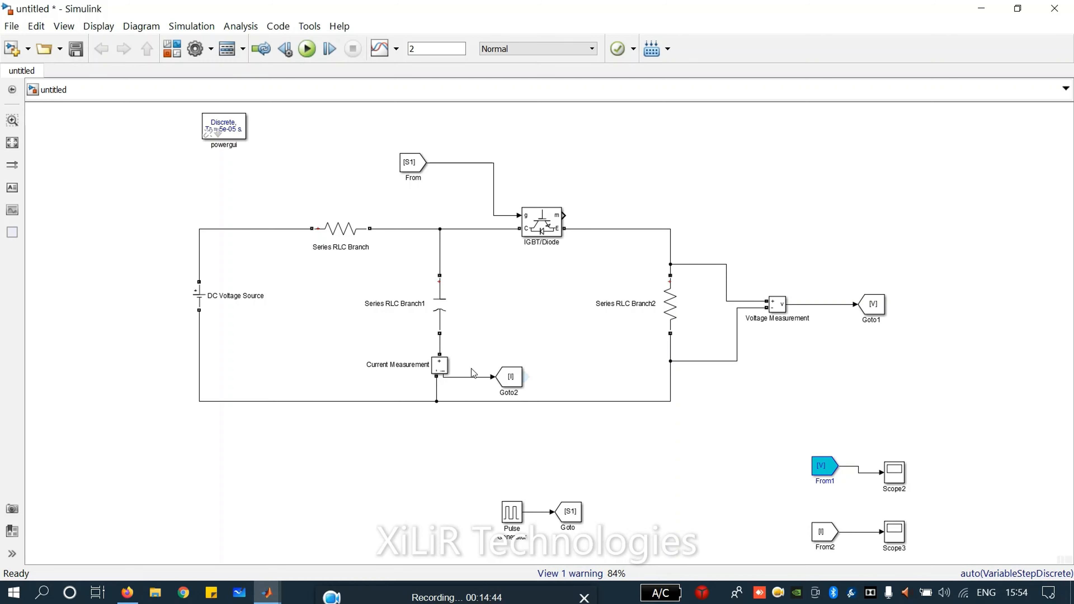
# Examine the description and parameters of the capacitor branch, Series RLC Branch1
pyautogui.click(432, 296)
pyautogui.doubleClick(433, 298)
pyautogui.moveTo(661, 348); pyautogui.dragTo(866, 373)
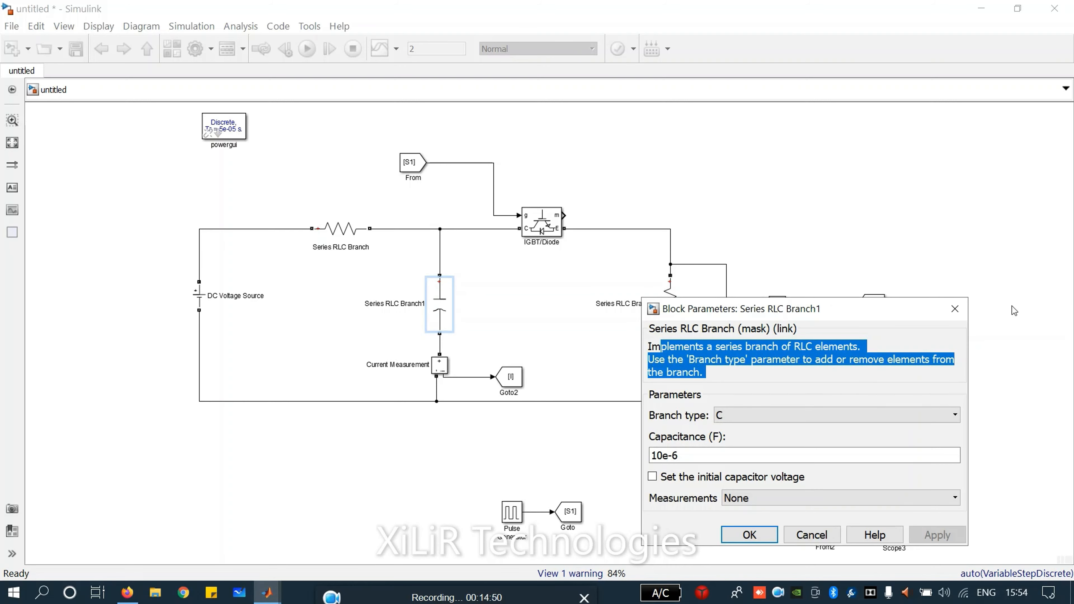
pyautogui.click(956, 309)
# Read the block description in the parameters of the S1 From block
pyautogui.doubleClick(408, 166)
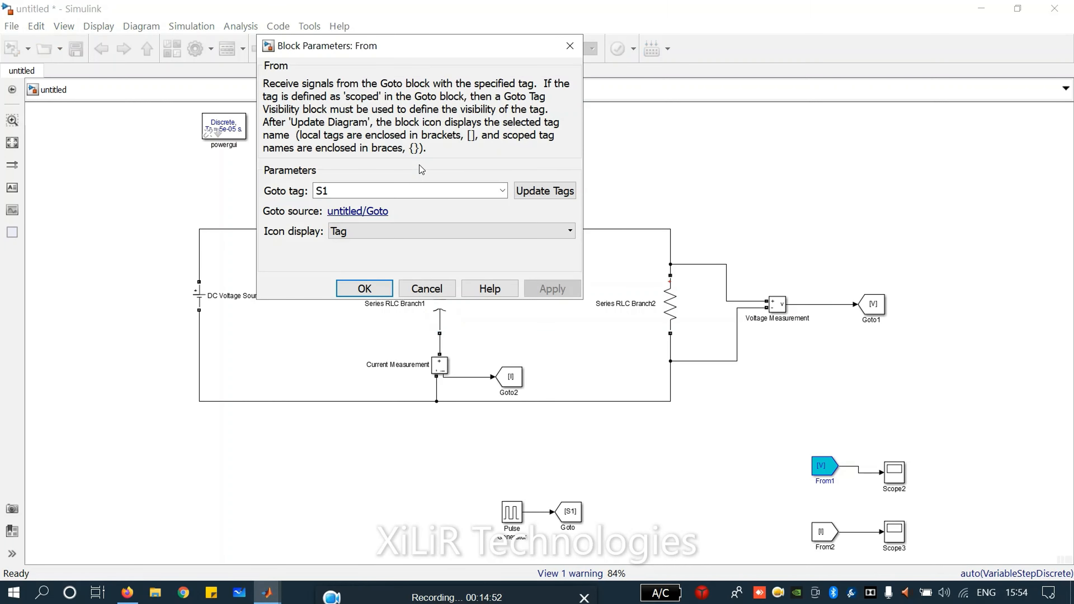
pyautogui.moveTo(264, 84); pyautogui.dragTo(450, 149)
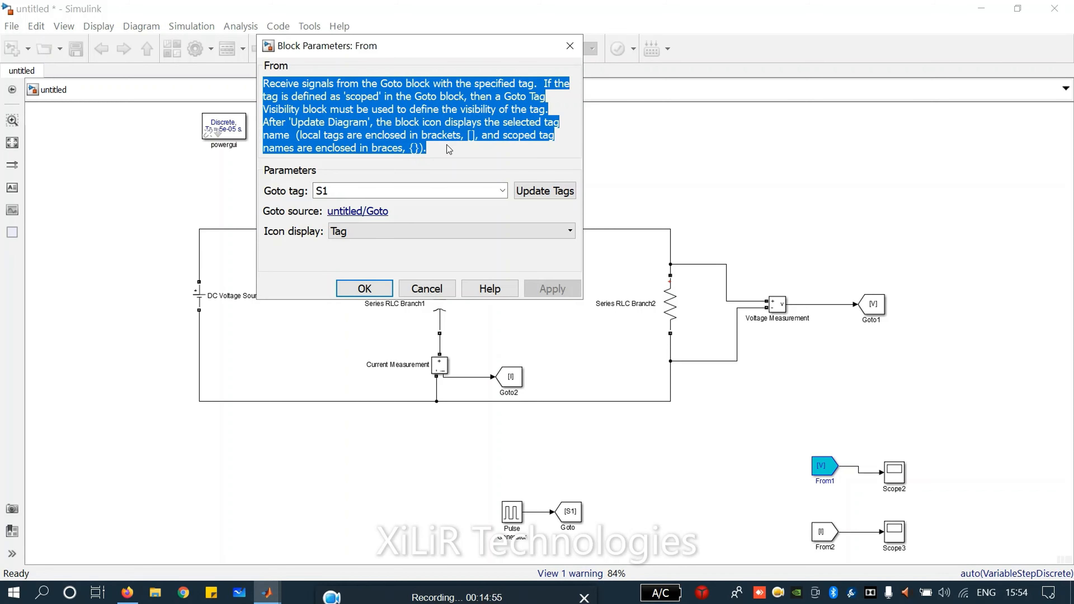
pyautogui.click(570, 45)
# Examine the powergui block's description and solver settings
pyautogui.doubleClick(245, 130)
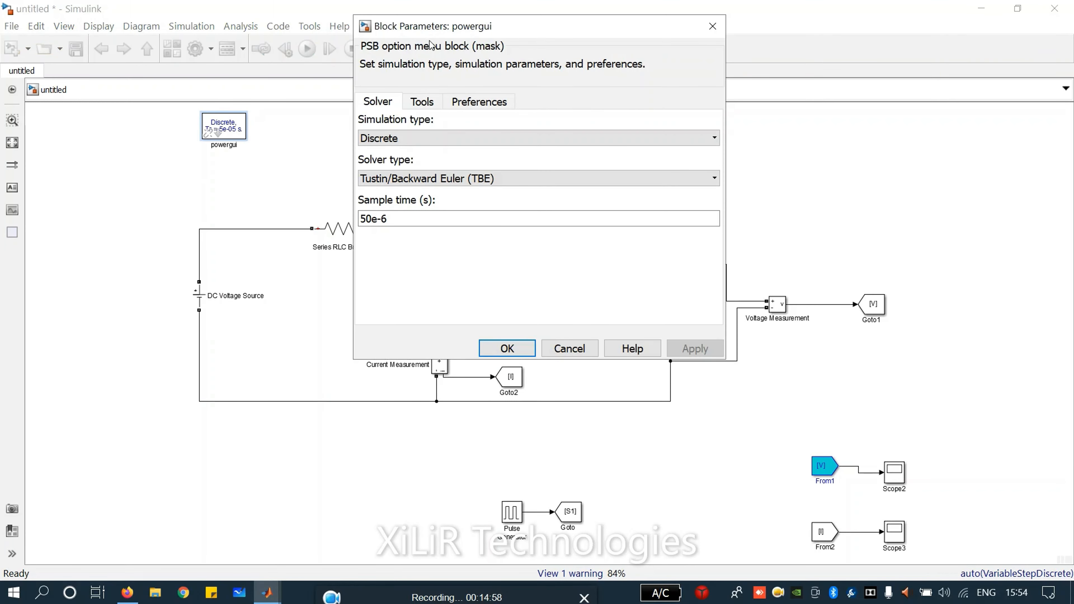
pyautogui.moveTo(366, 70); pyautogui.dragTo(600, 83)
pyautogui.click(623, 78)
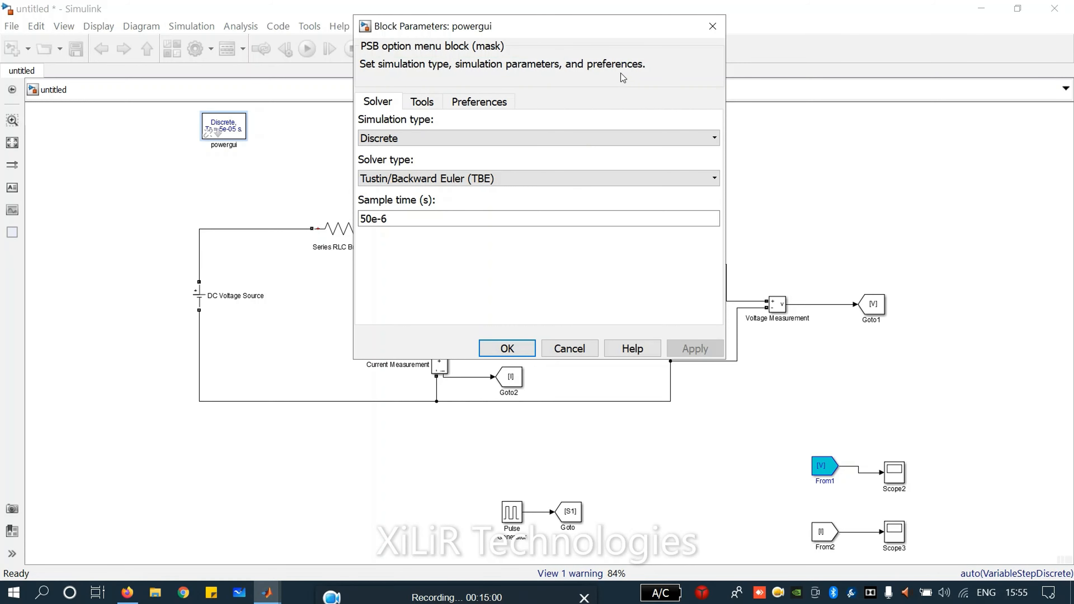
pyautogui.click(713, 26)
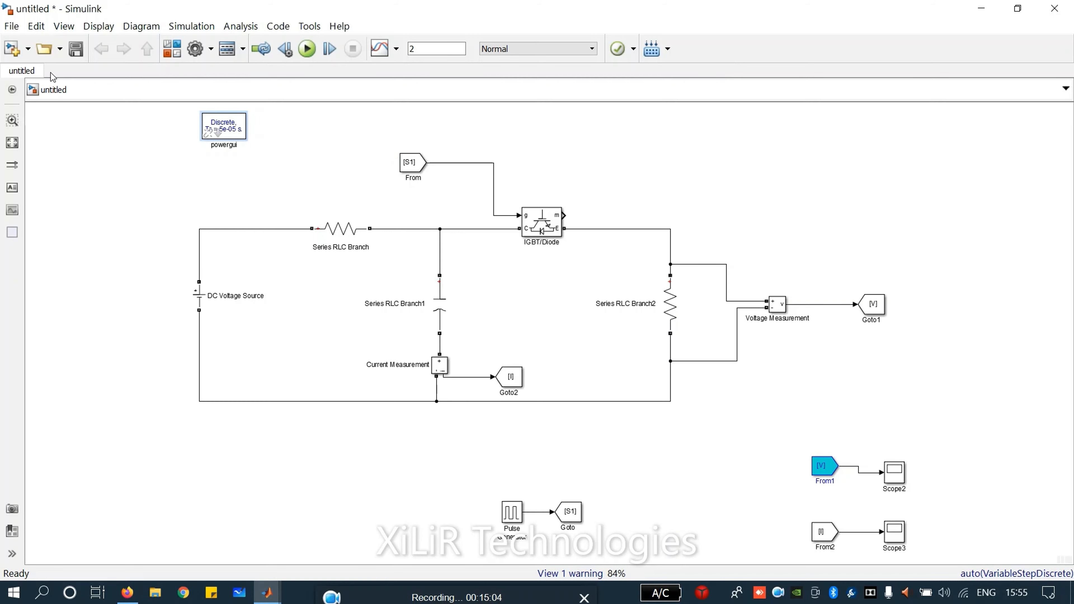
# Look through the Math Operations blocks in the Simulink library, including Subtract and Product
pyautogui.click(172, 49)
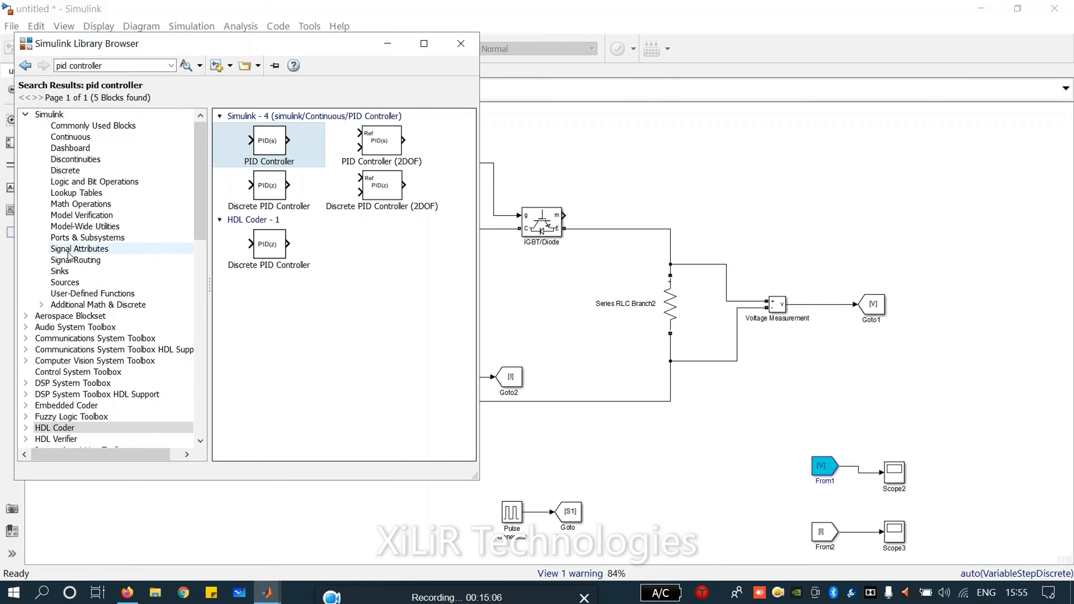
pyautogui.click(94, 204)
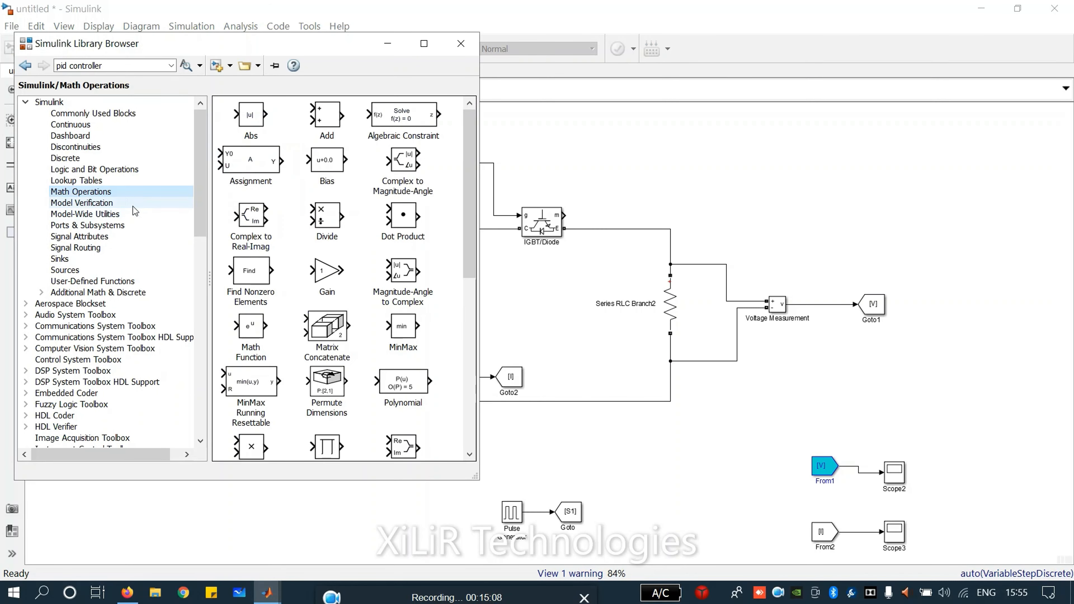
pyautogui.scroll(-6, 344, 314)
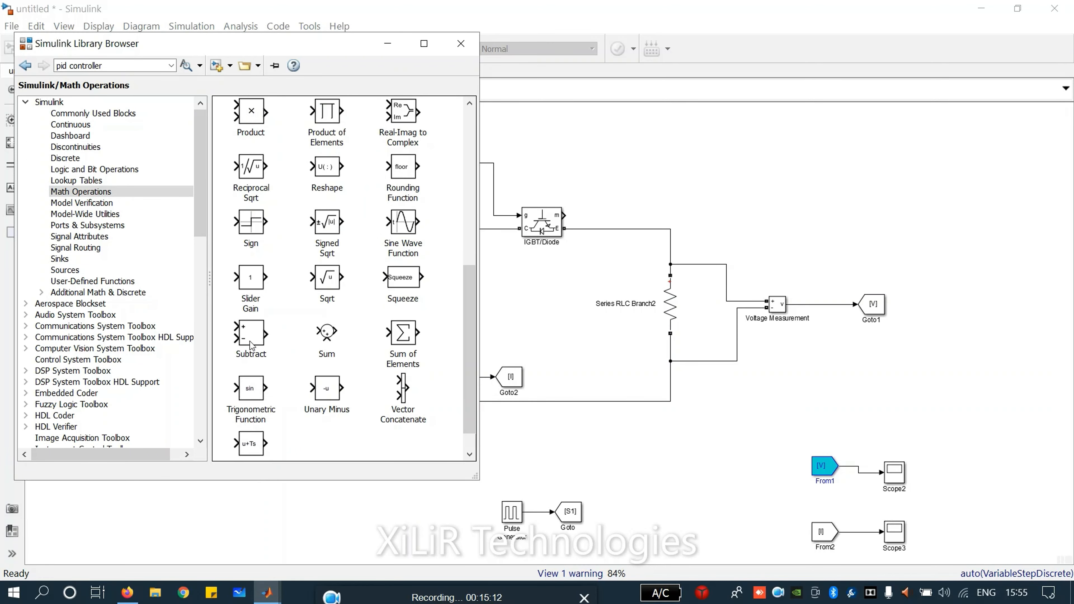
pyautogui.click(250, 345)
pyautogui.scroll(2, 427, 320)
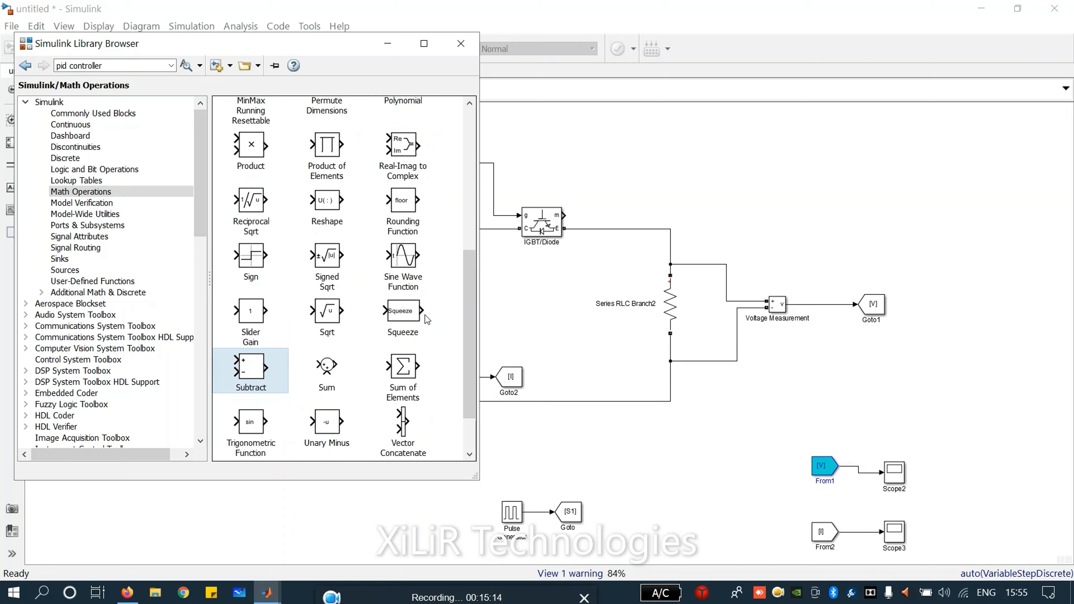
pyautogui.scroll(3, 362, 264)
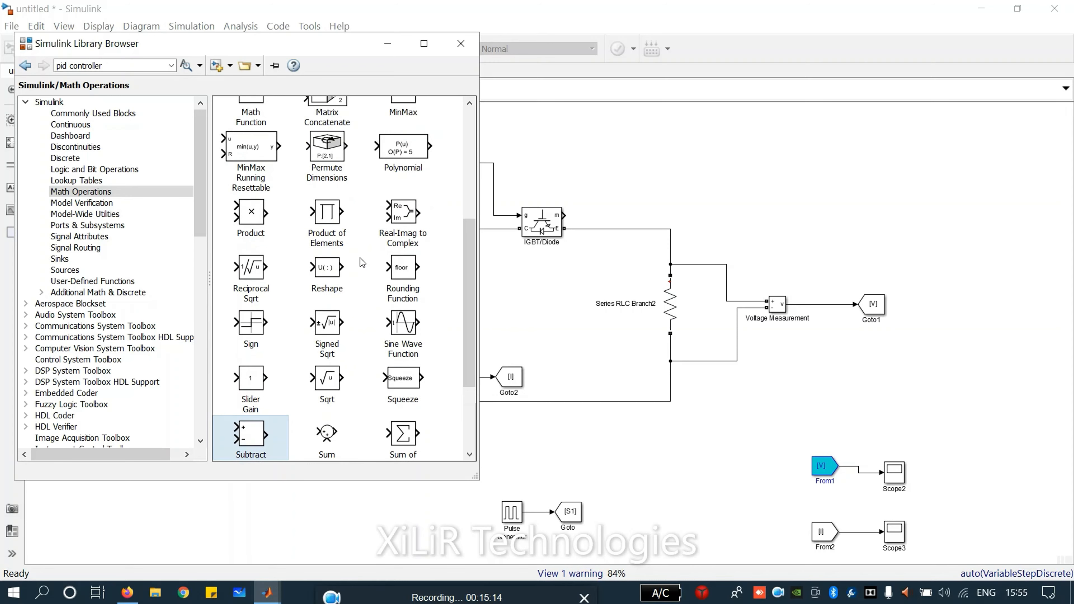
pyautogui.click(240, 218)
pyautogui.scroll(-2, 397, 341)
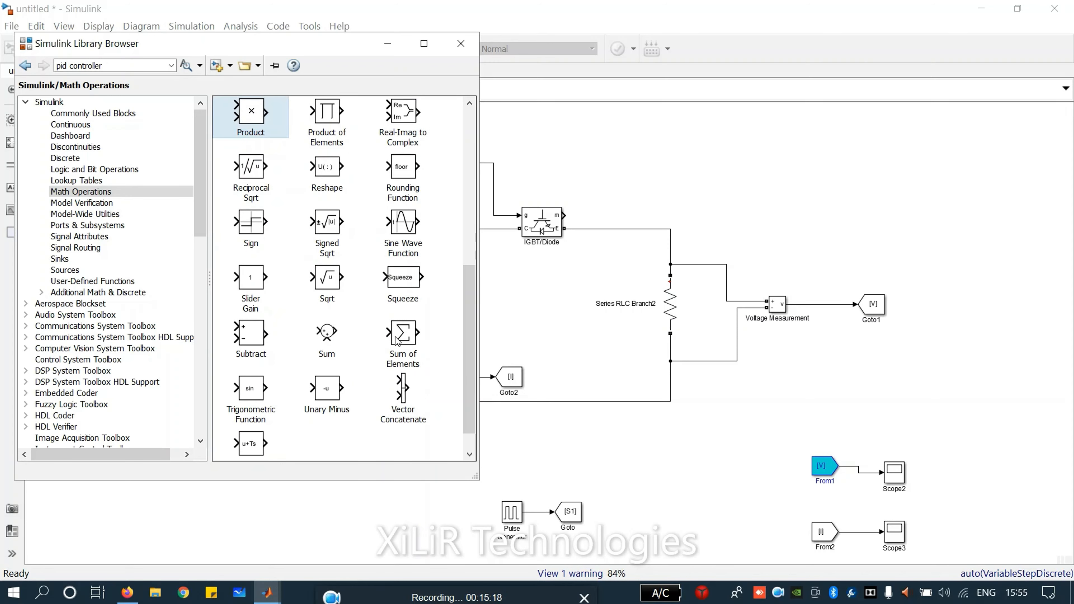
pyautogui.scroll(-1, 397, 341)
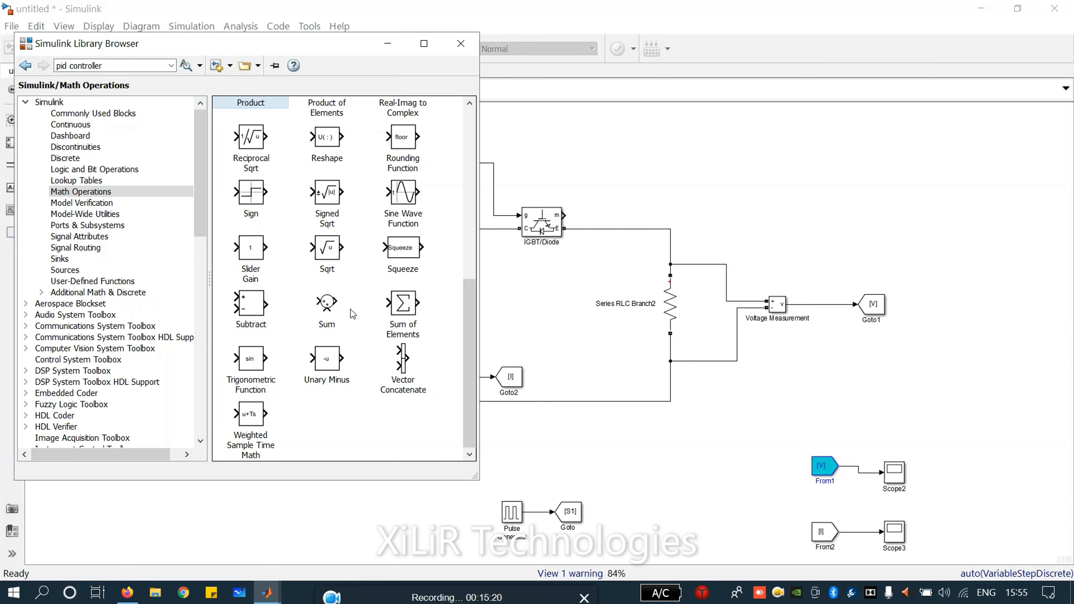
# Look at the Gain, Divide and Dot Product blocks in the Math Operations library
pyautogui.scroll(8, 352, 314)
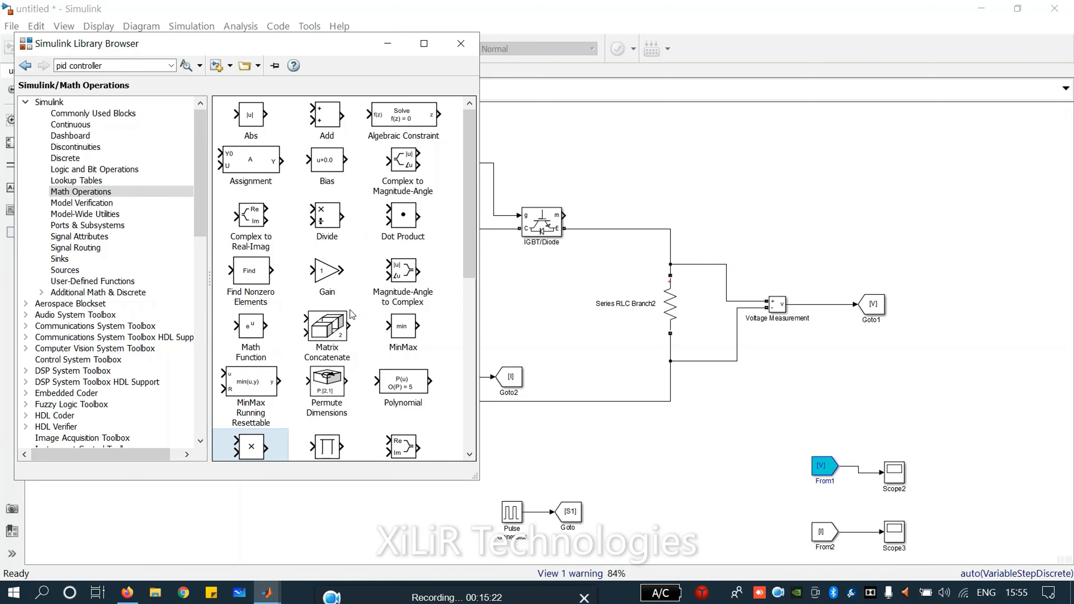
pyautogui.click(320, 271)
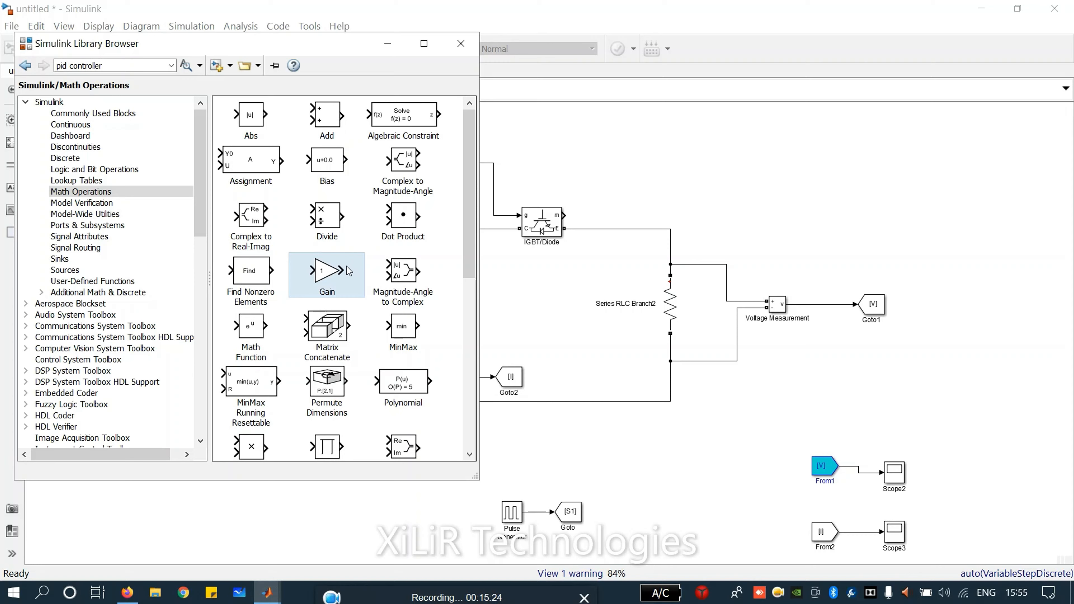
pyautogui.click(333, 221)
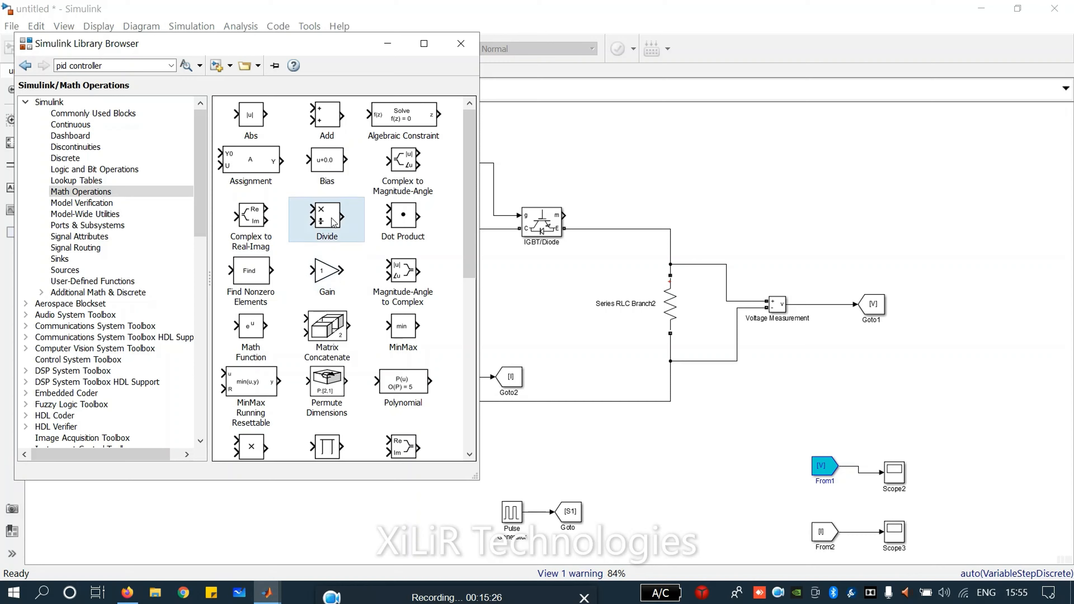
pyautogui.click(407, 225)
# Browse the library categories down to the Power Systems Specialized Technology group, and close the library browser
pyautogui.scroll(-15, 113, 289)
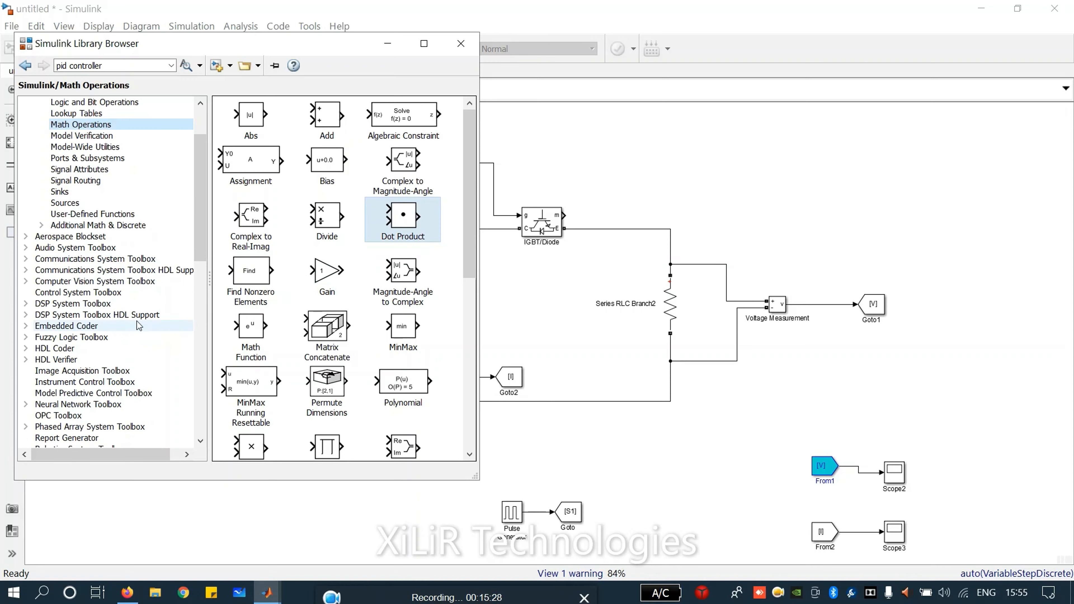
pyautogui.scroll(3, 113, 289)
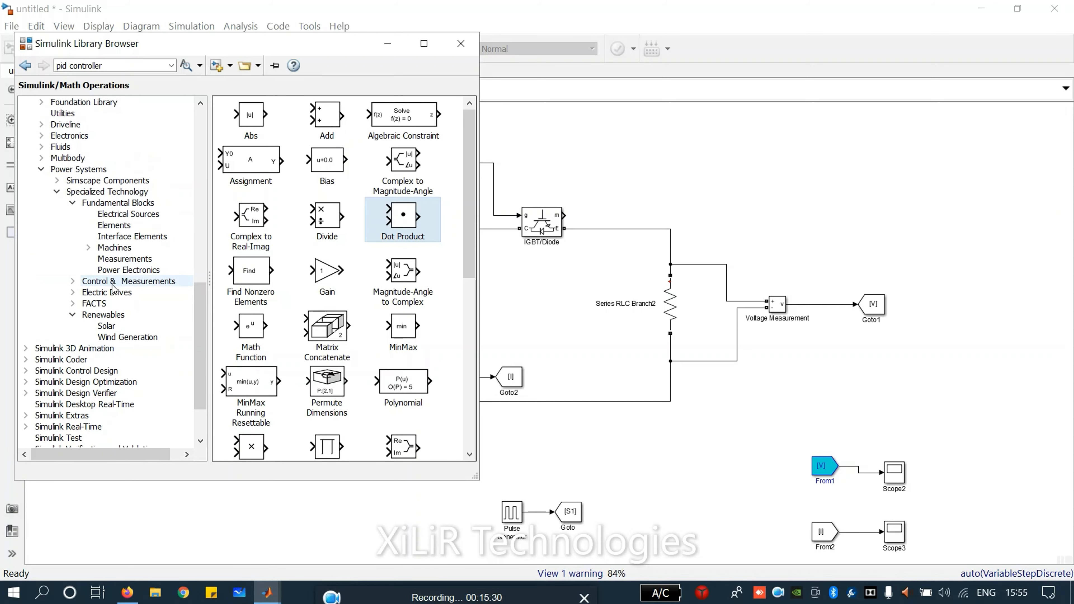
pyautogui.scroll(-3, 119, 290)
pyautogui.scroll(8, 130, 287)
pyautogui.scroll(8, 129, 287)
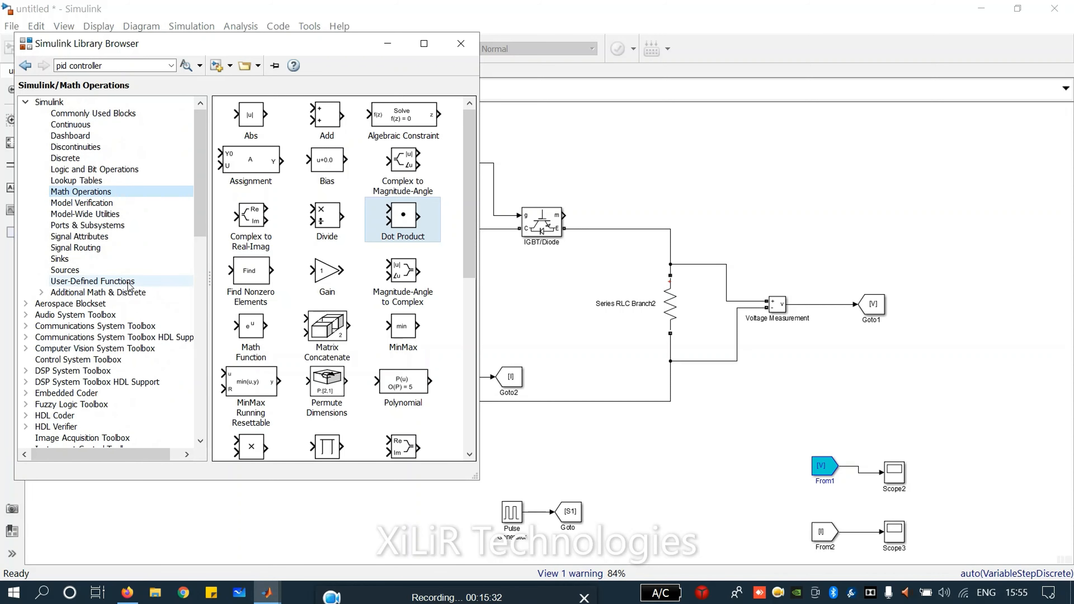
pyautogui.click(465, 46)
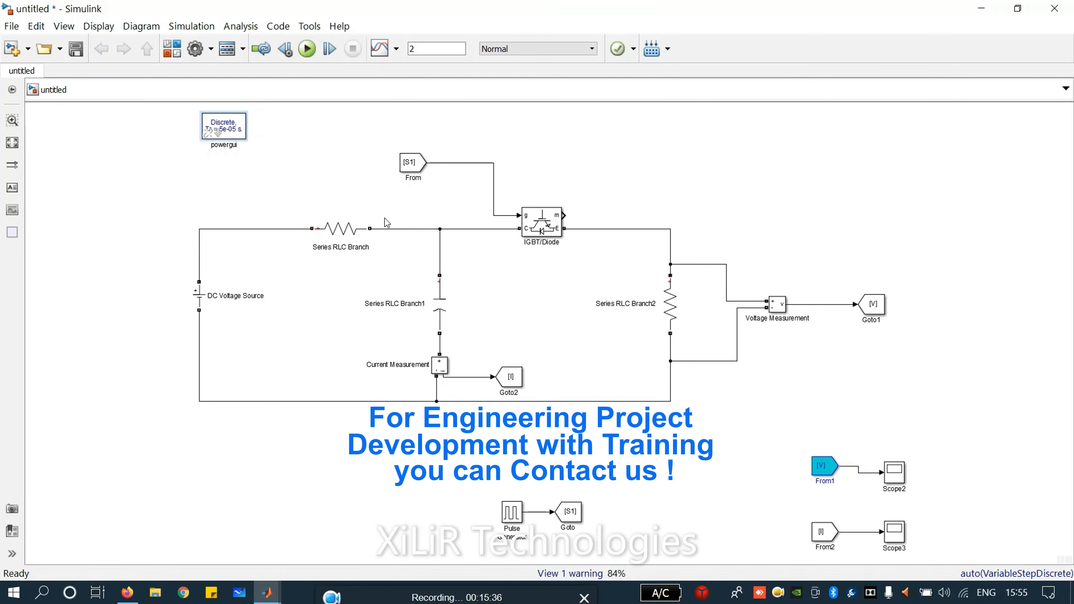
pyautogui.moveTo(159, 114); pyautogui.dragTo(923, 539)
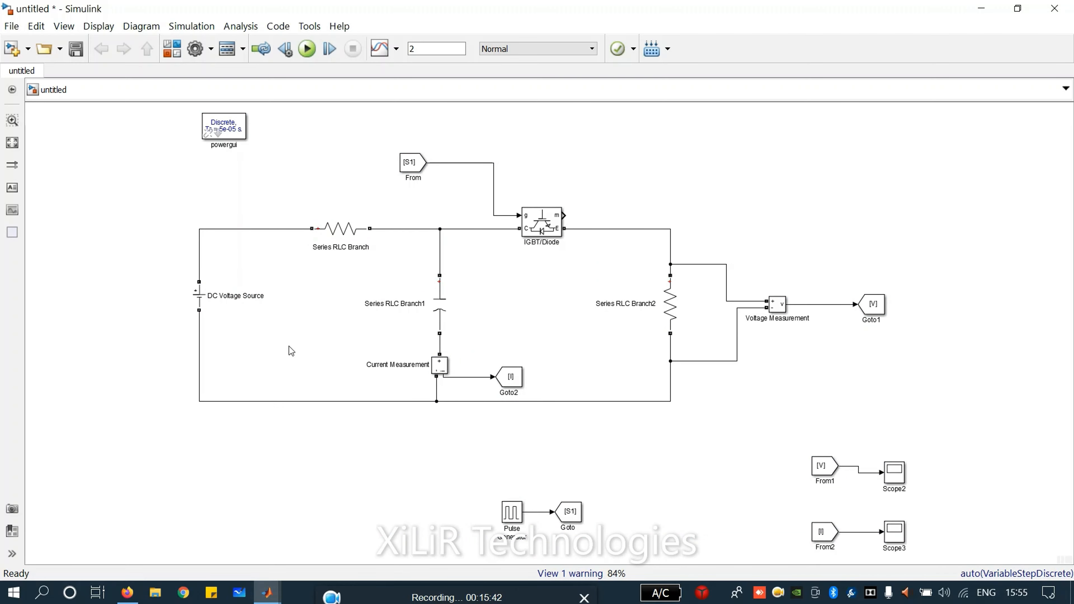
pyautogui.click(177, 54)
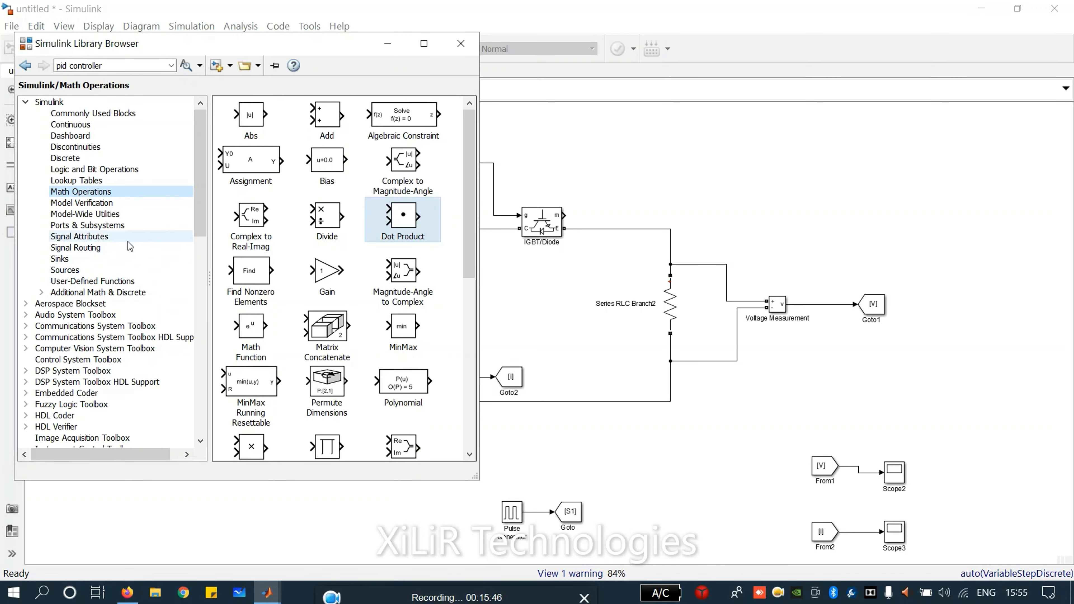
pyautogui.click(461, 43)
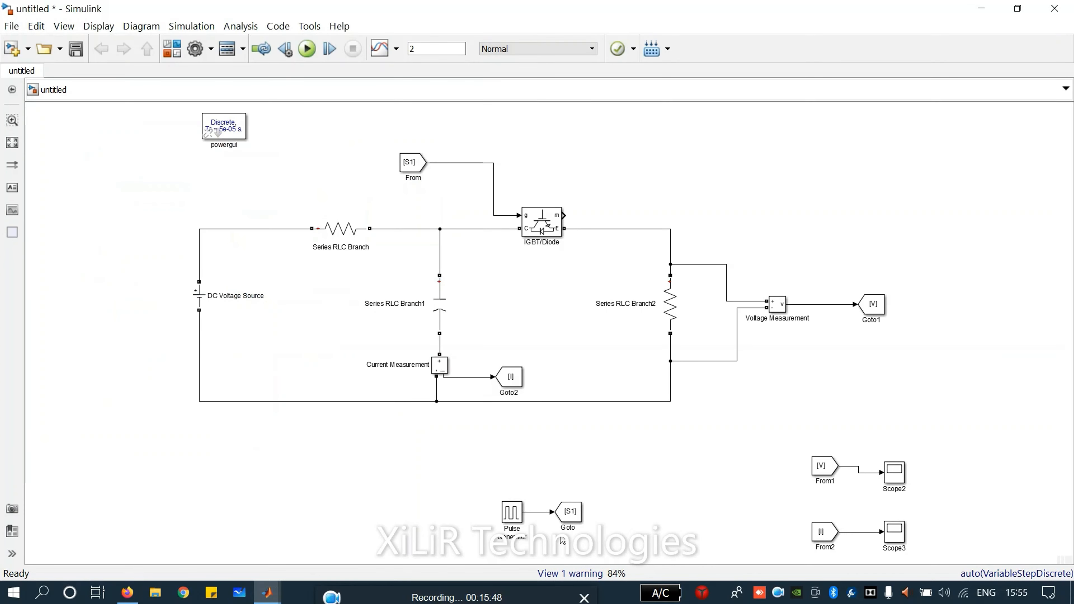
pyautogui.click(432, 598)
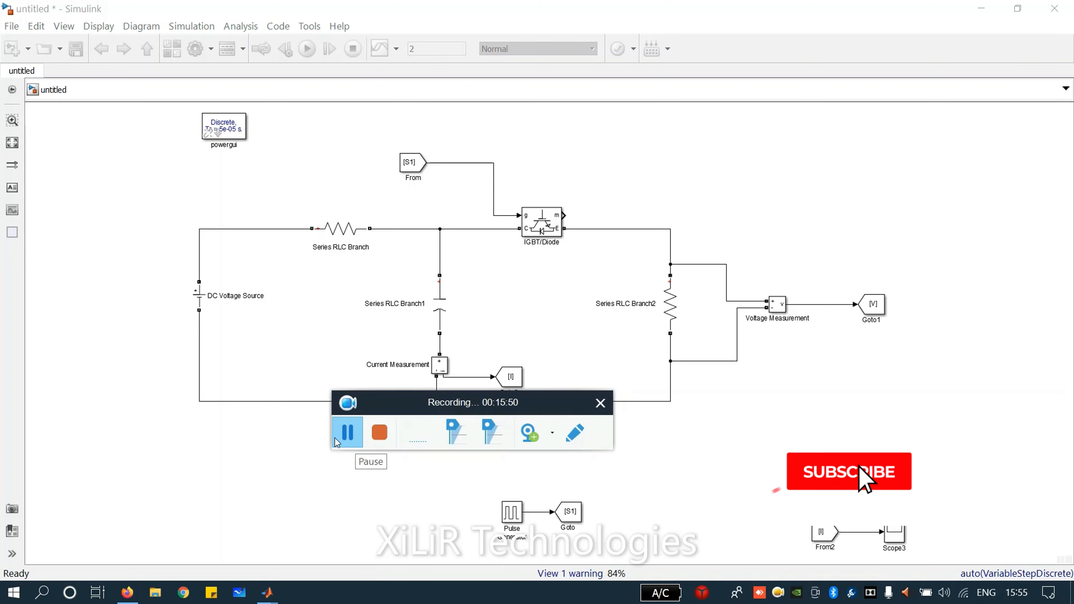